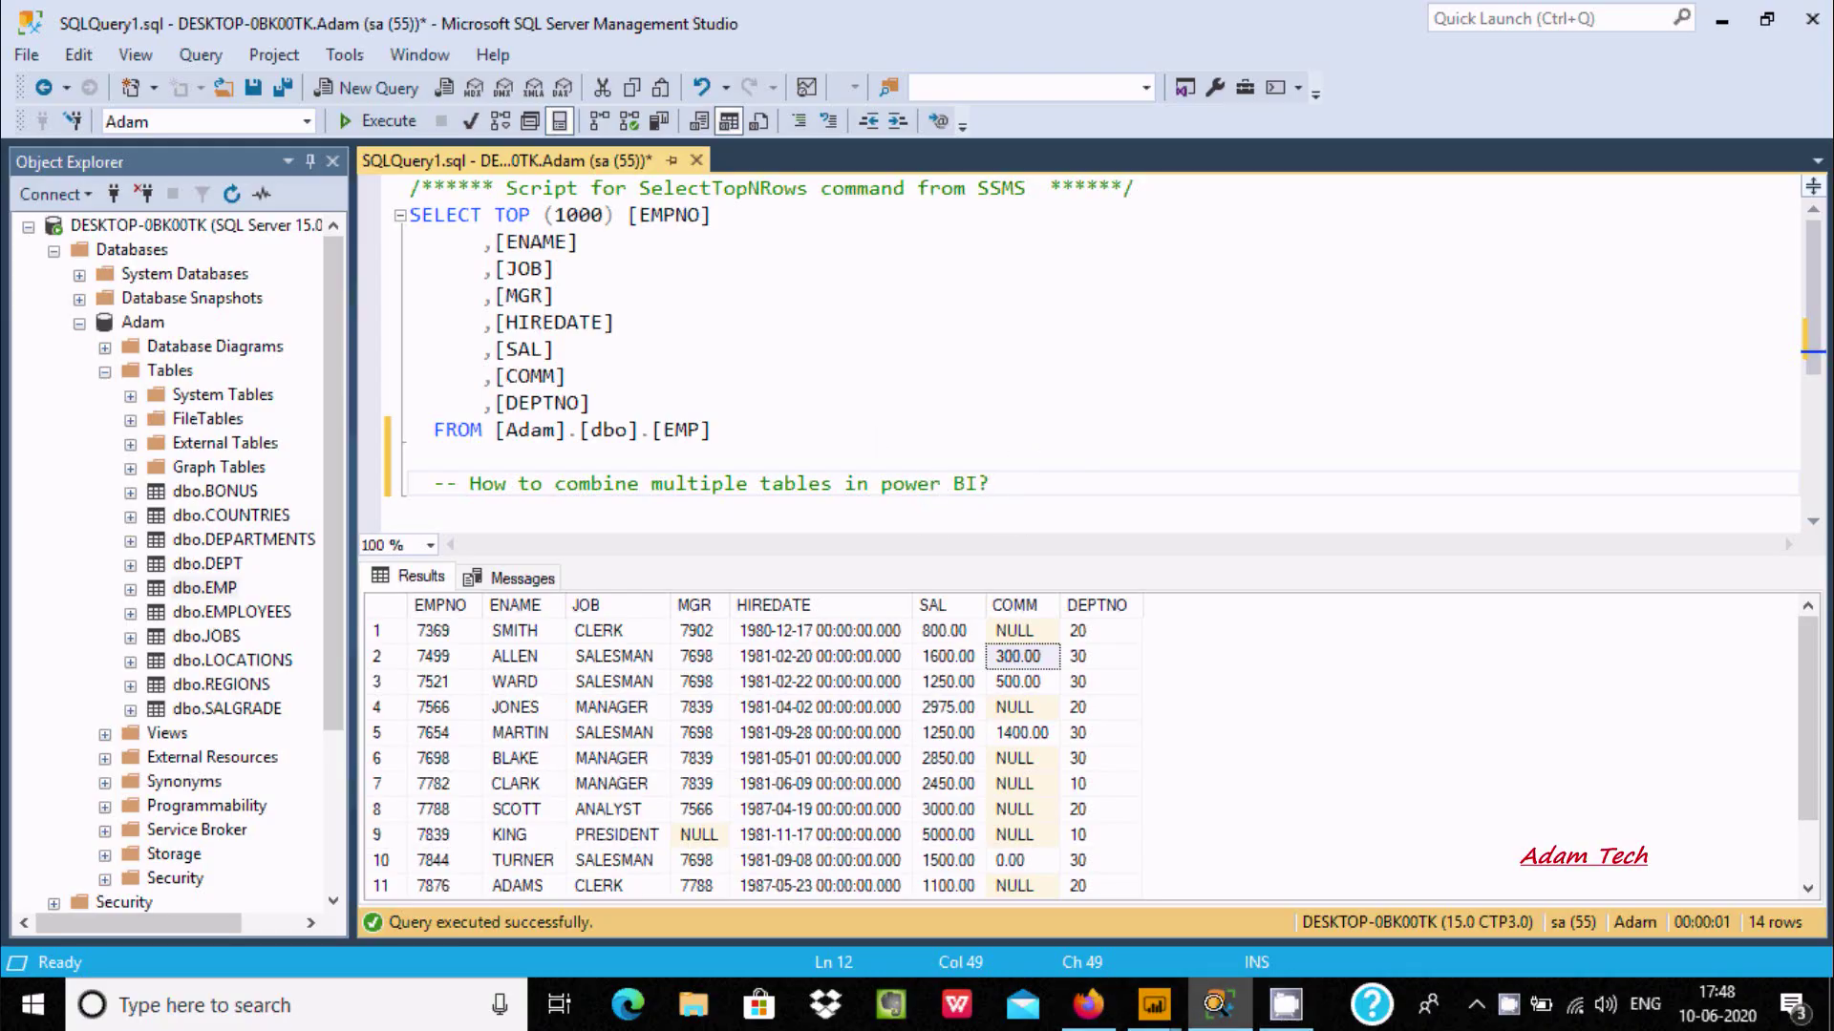
Switch to Power BI Desktop and open its queries in a maximized Power Query Editor window
mouse_move(1155, 1003)
click(1067, 887)
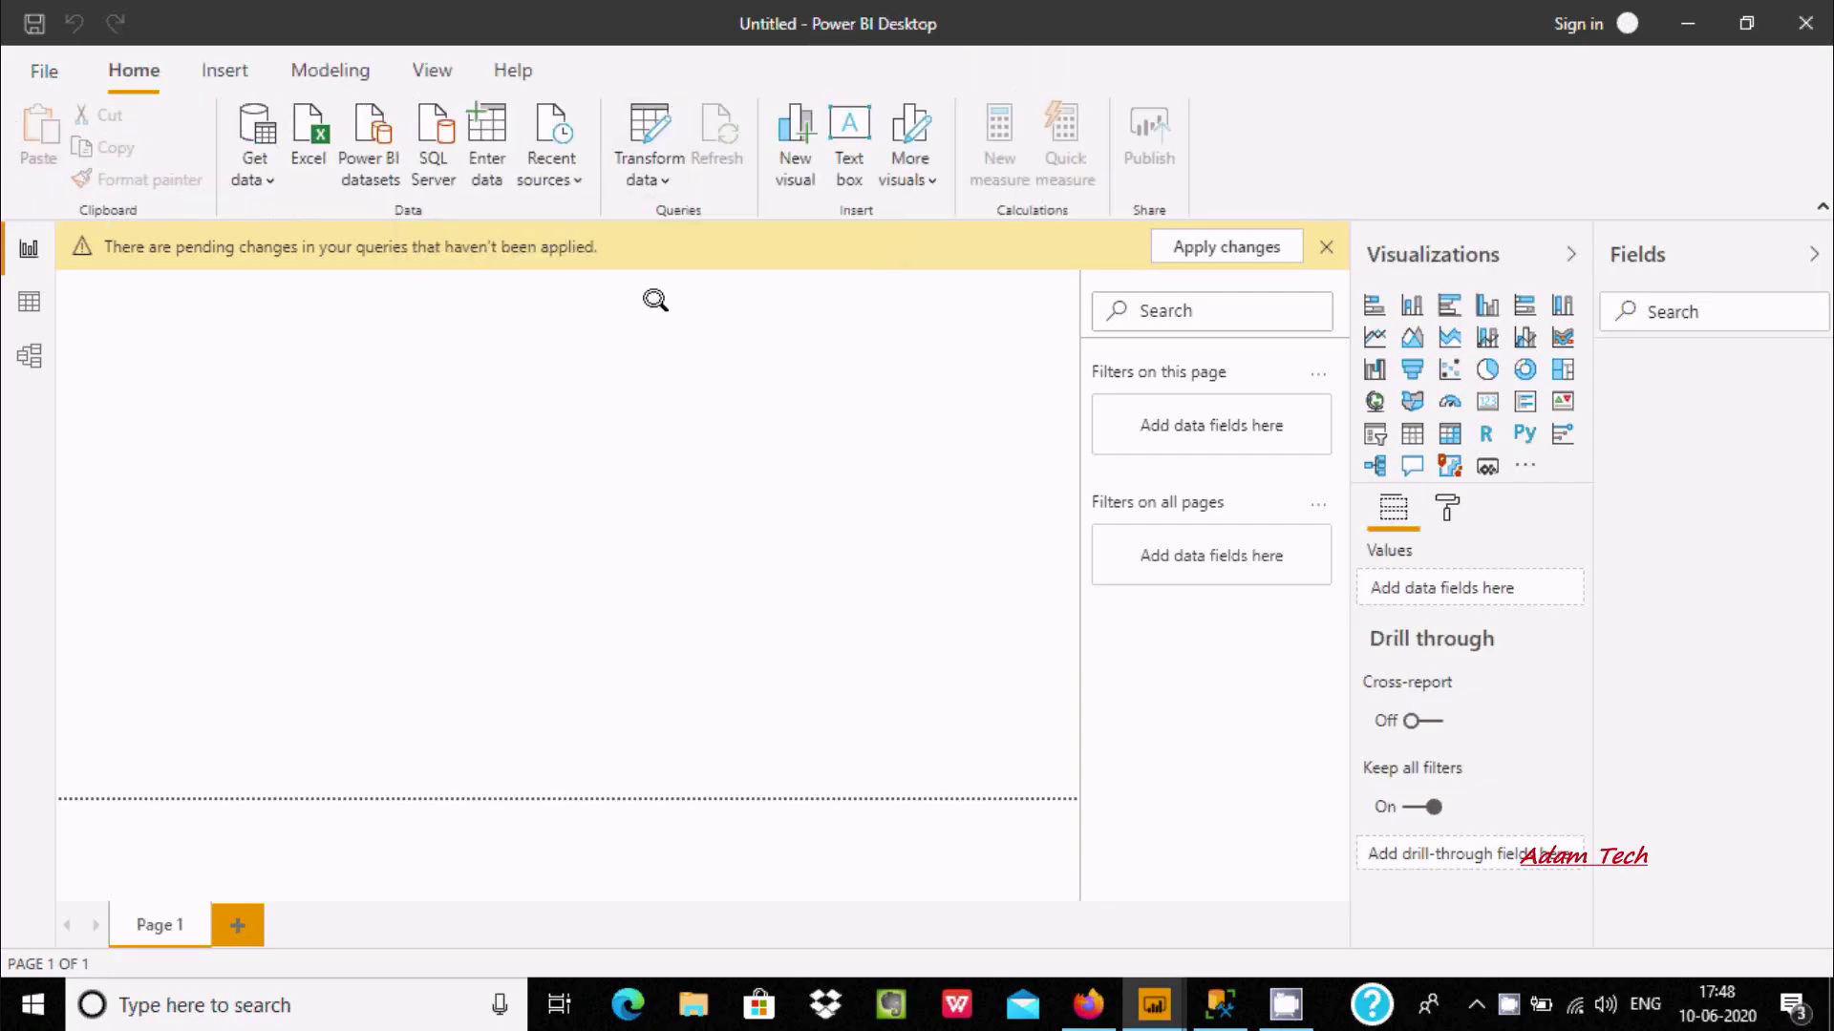
click(618, 112)
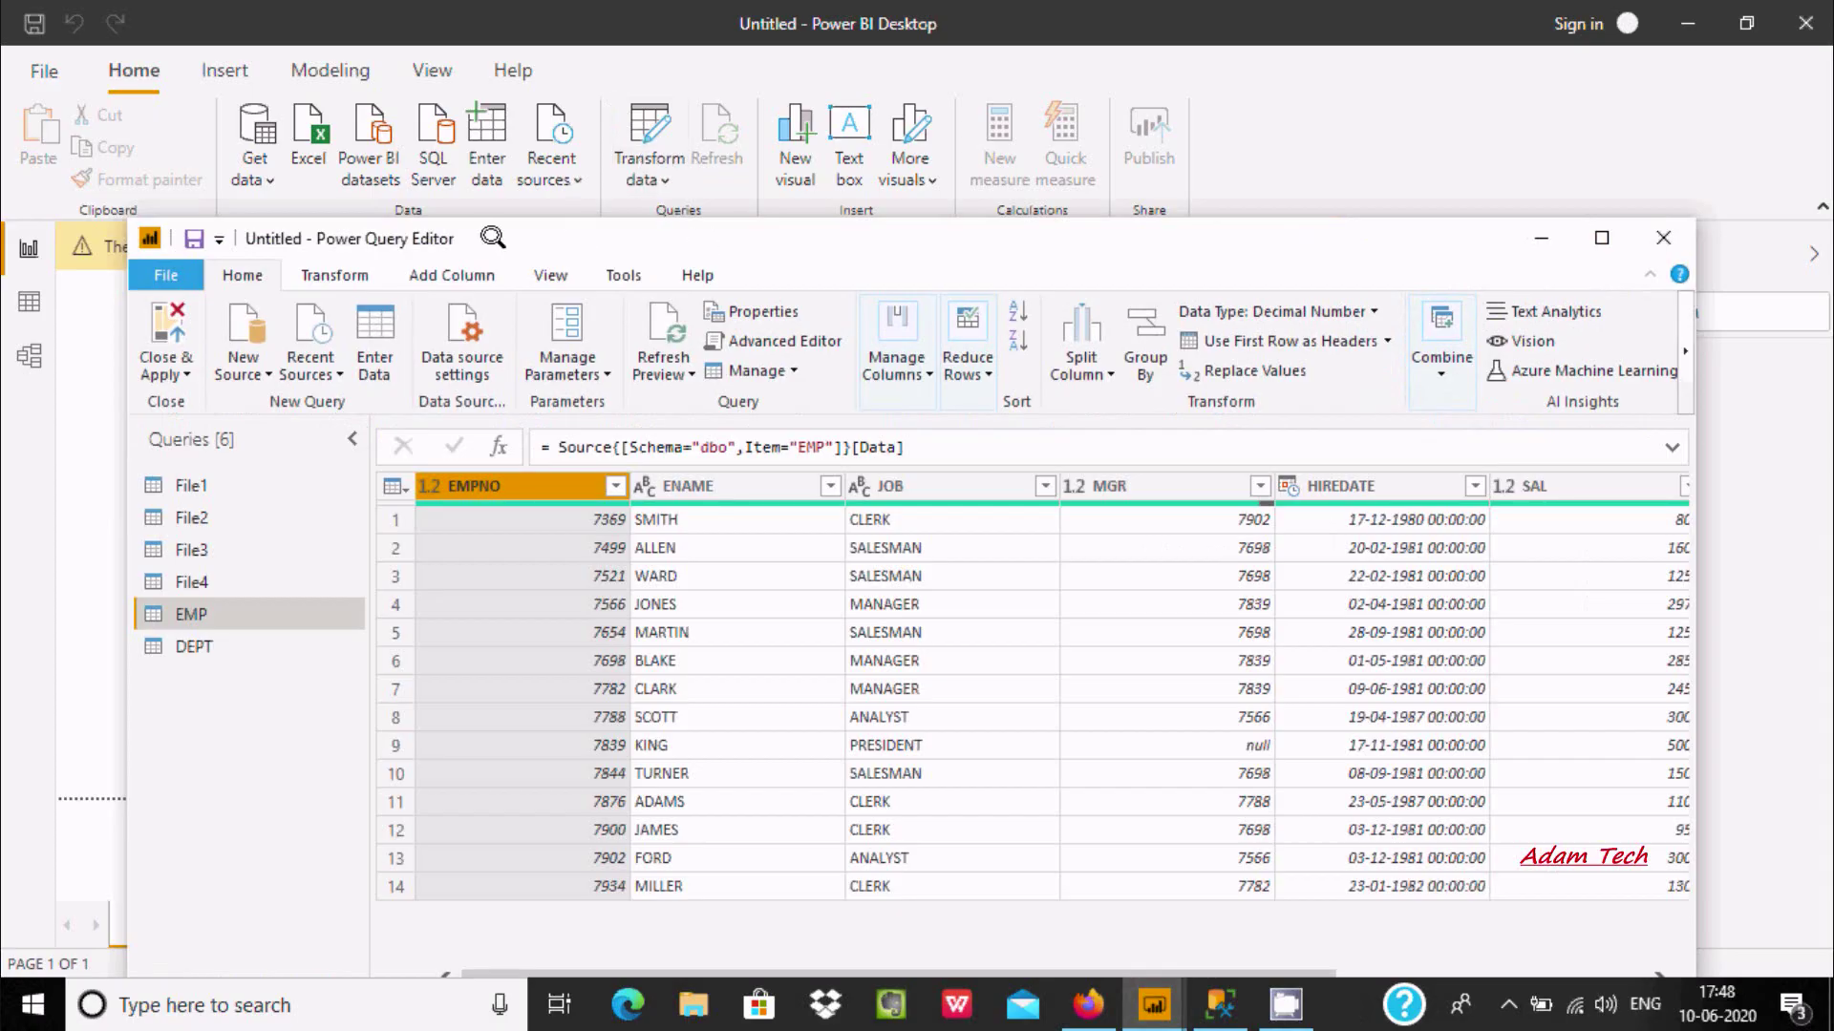
click(1590, 234)
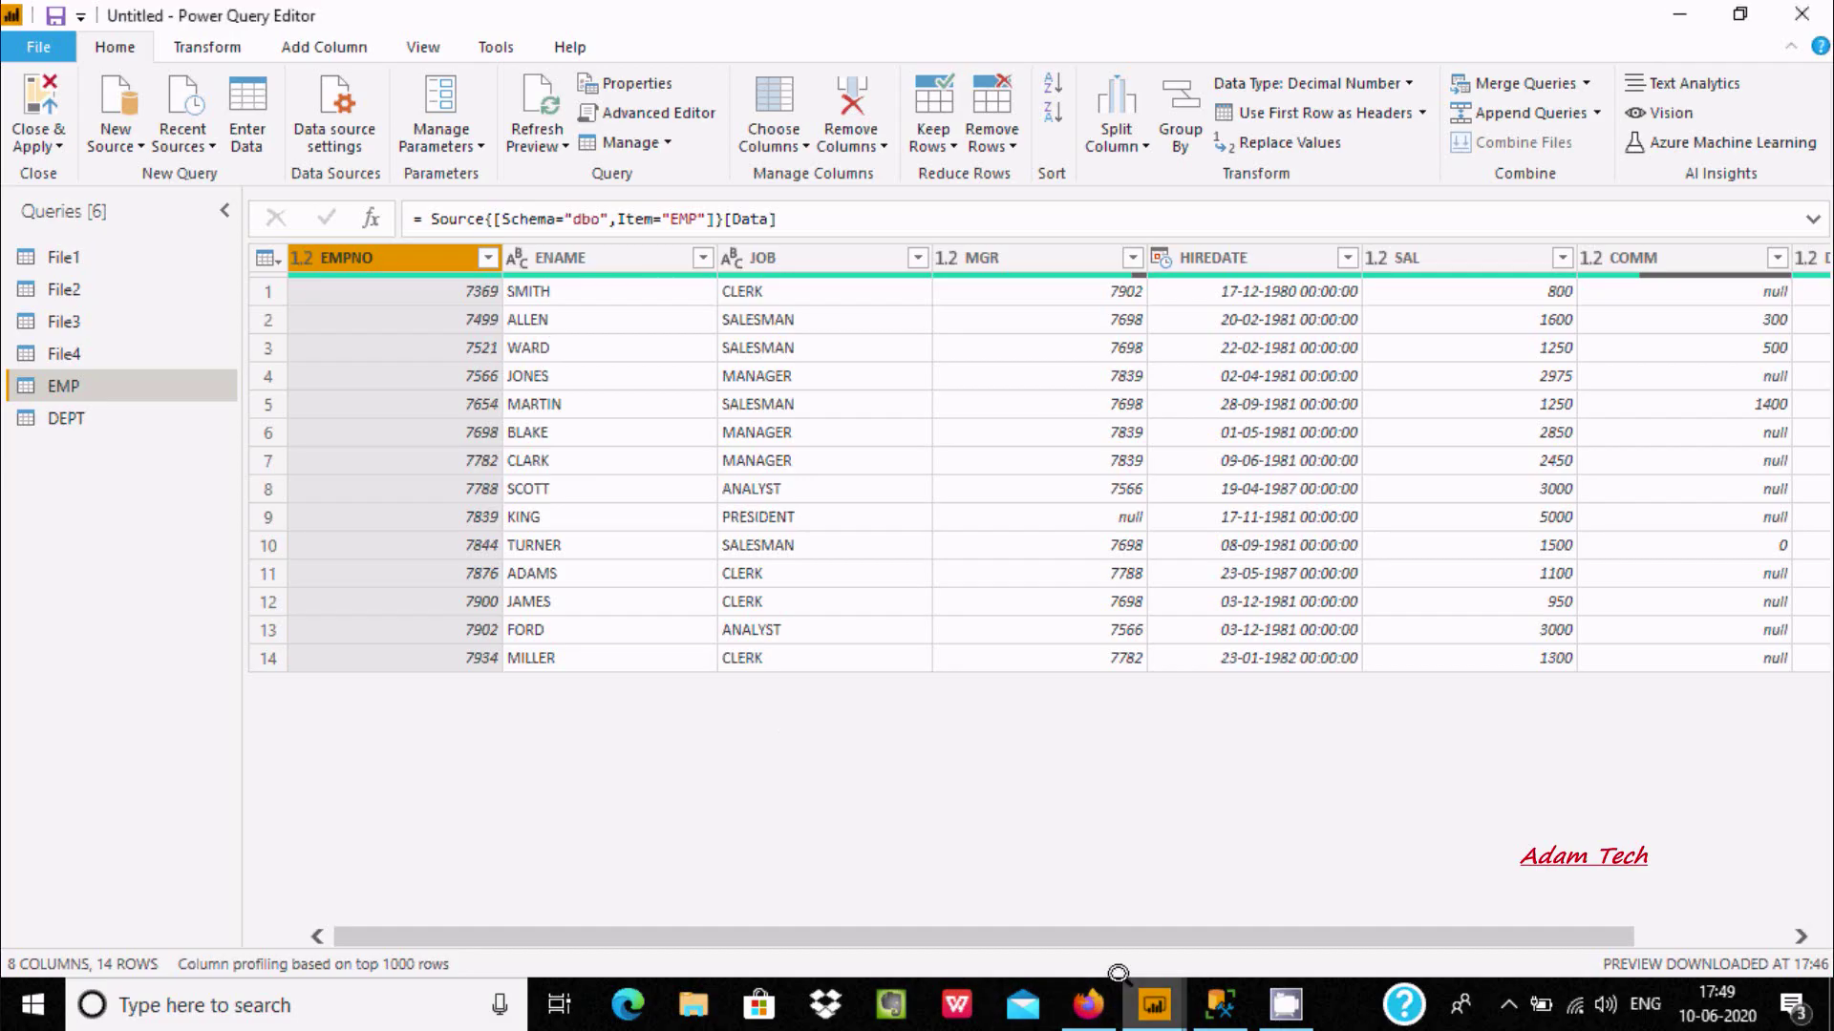
Check the EMP query results in SQL Server Management Studio, then view the DEPT query in the Power Query Editor
click(1218, 1005)
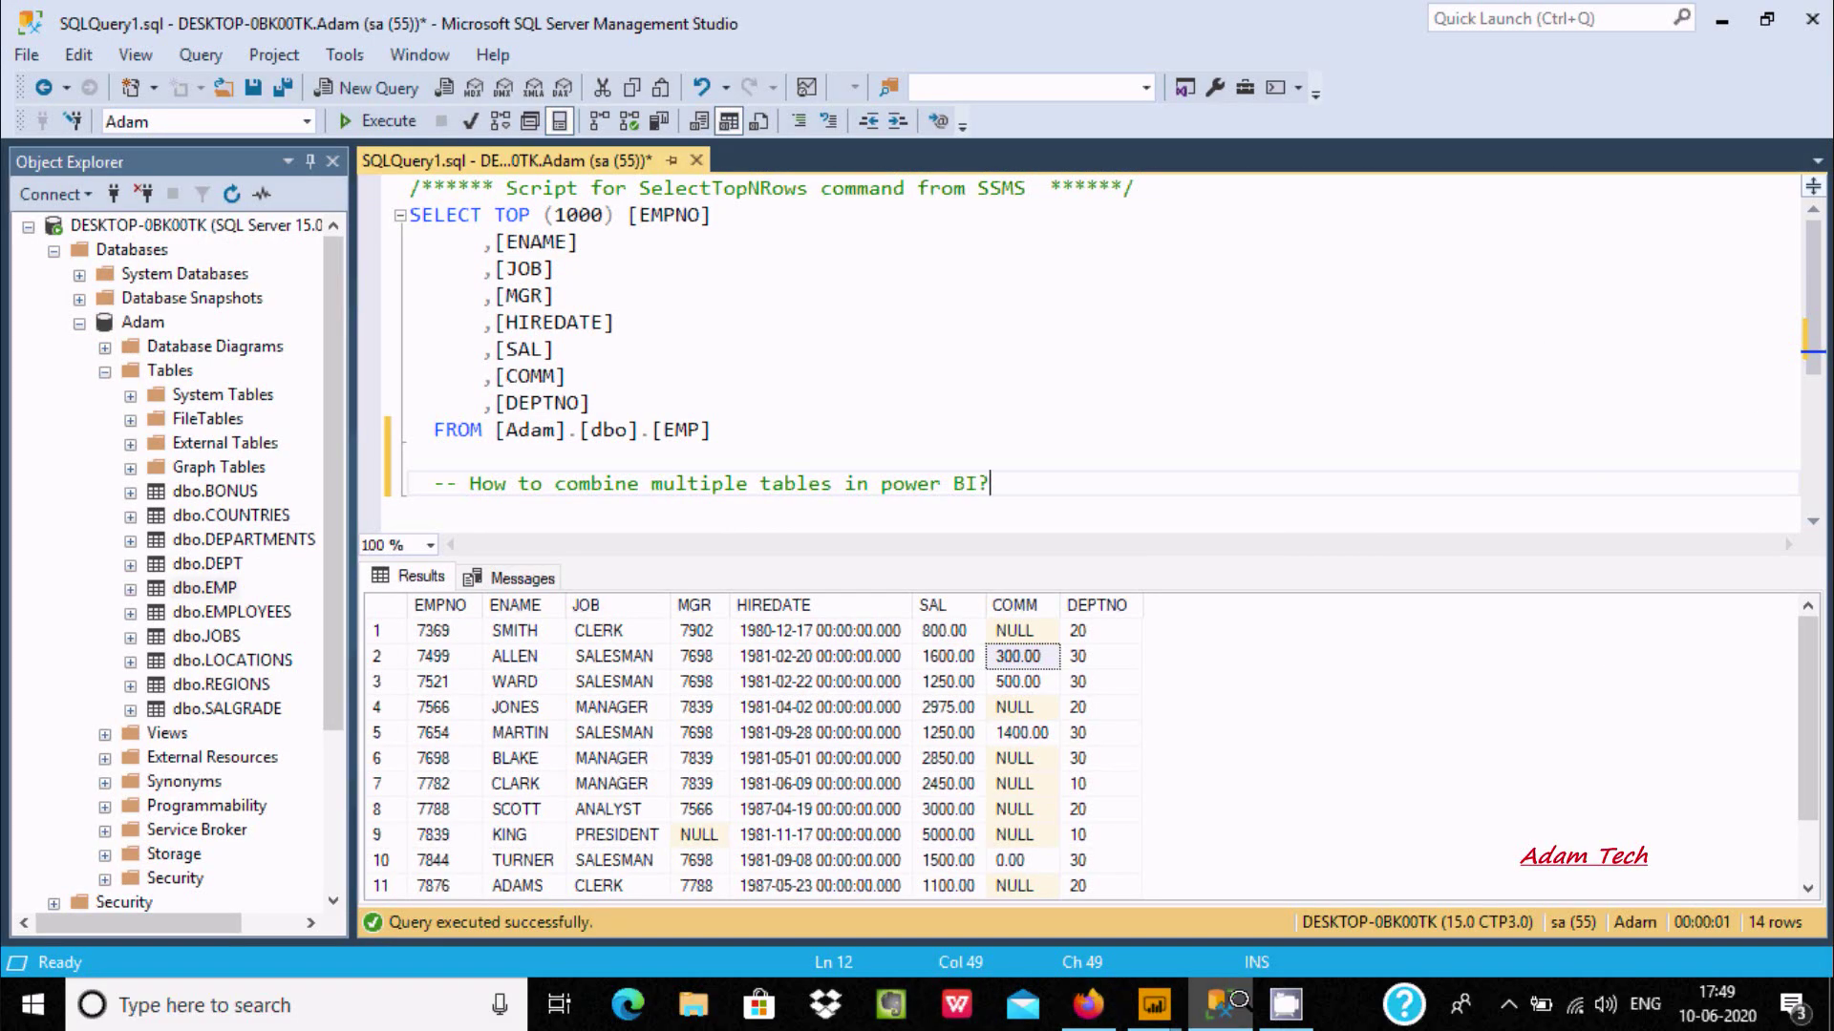
mouse_move(1161, 1005)
click(1260, 919)
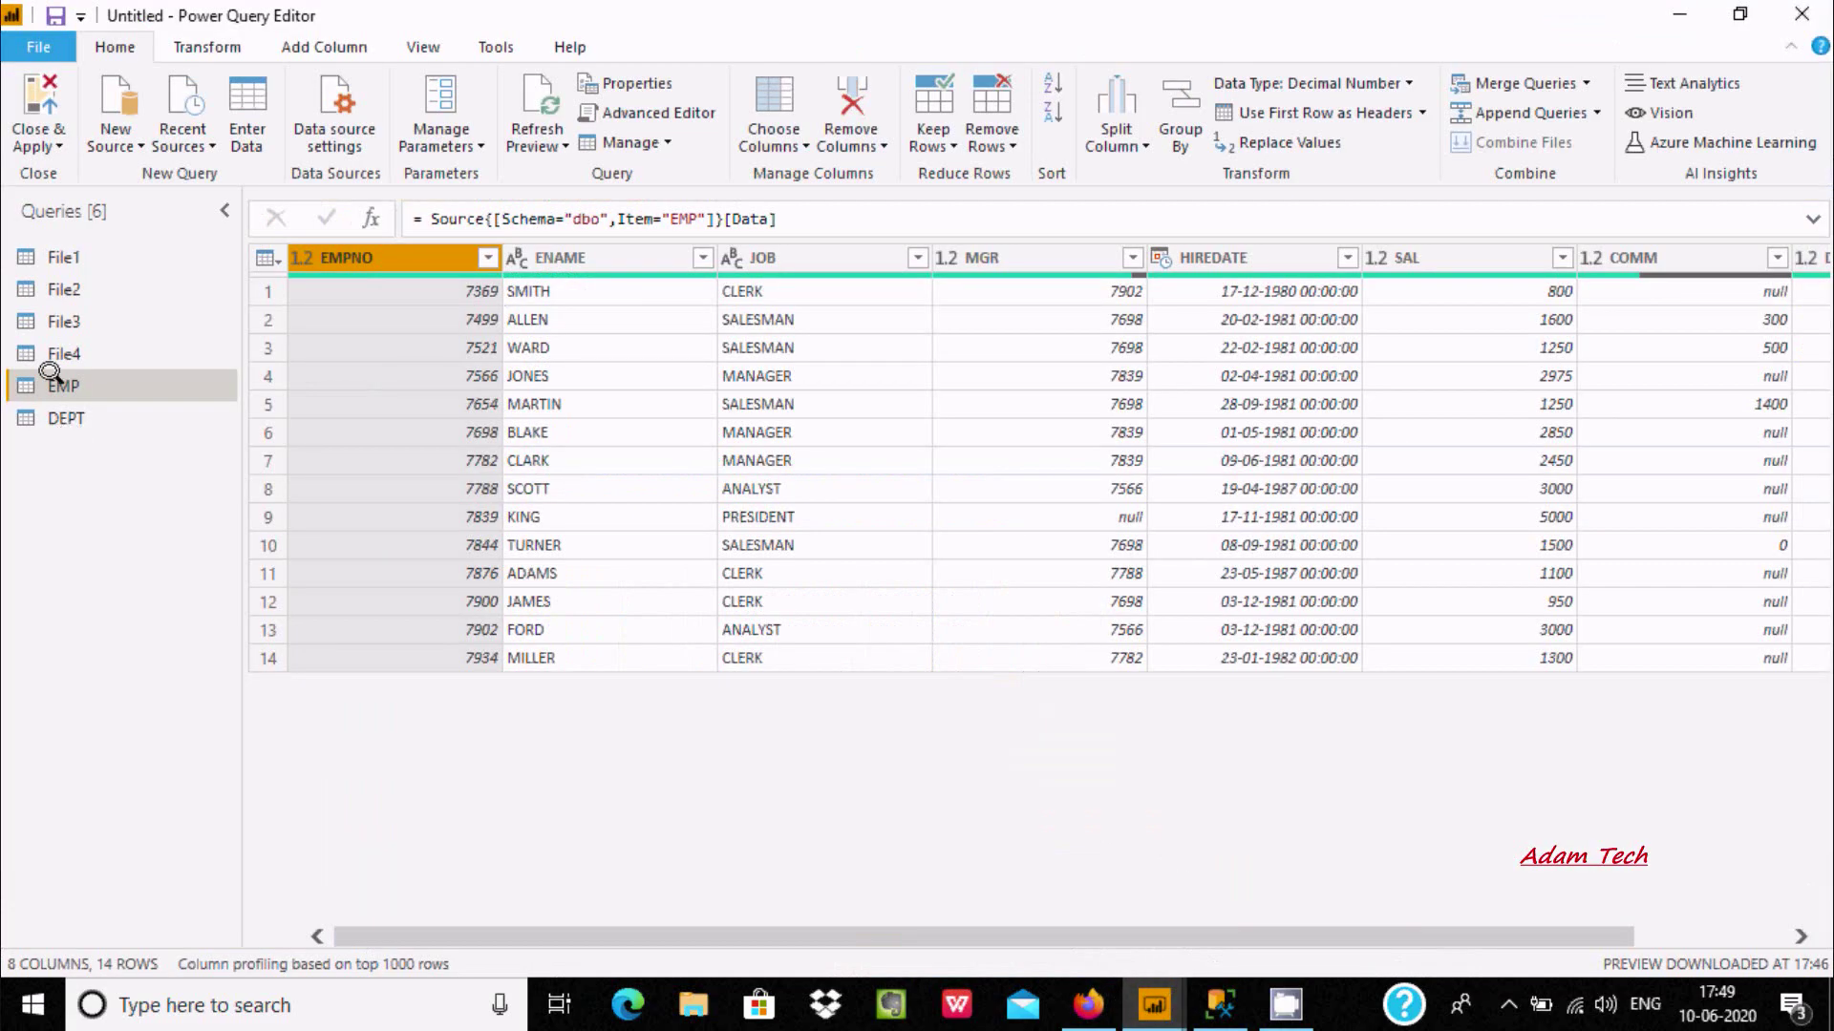
click(29, 409)
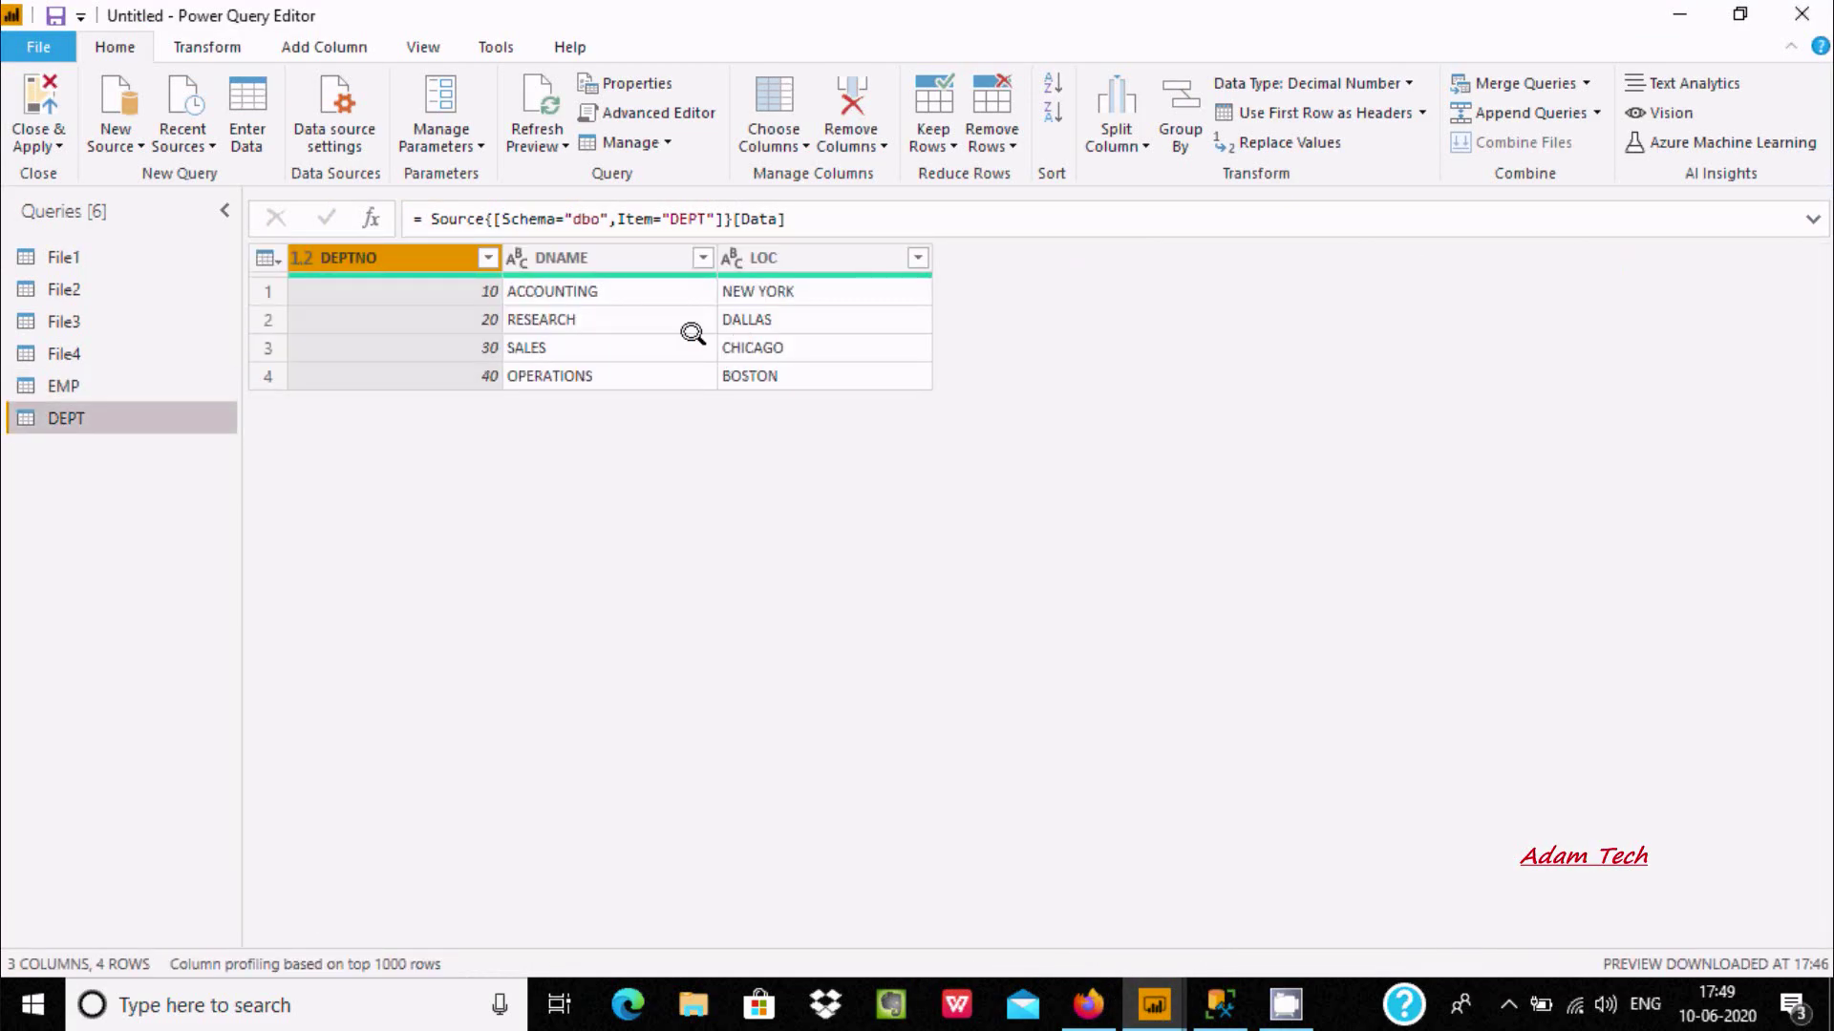
Switch to SQL Server Management Studio and select the top 1000 rows of the dbo.DEPT table
click(1232, 994)
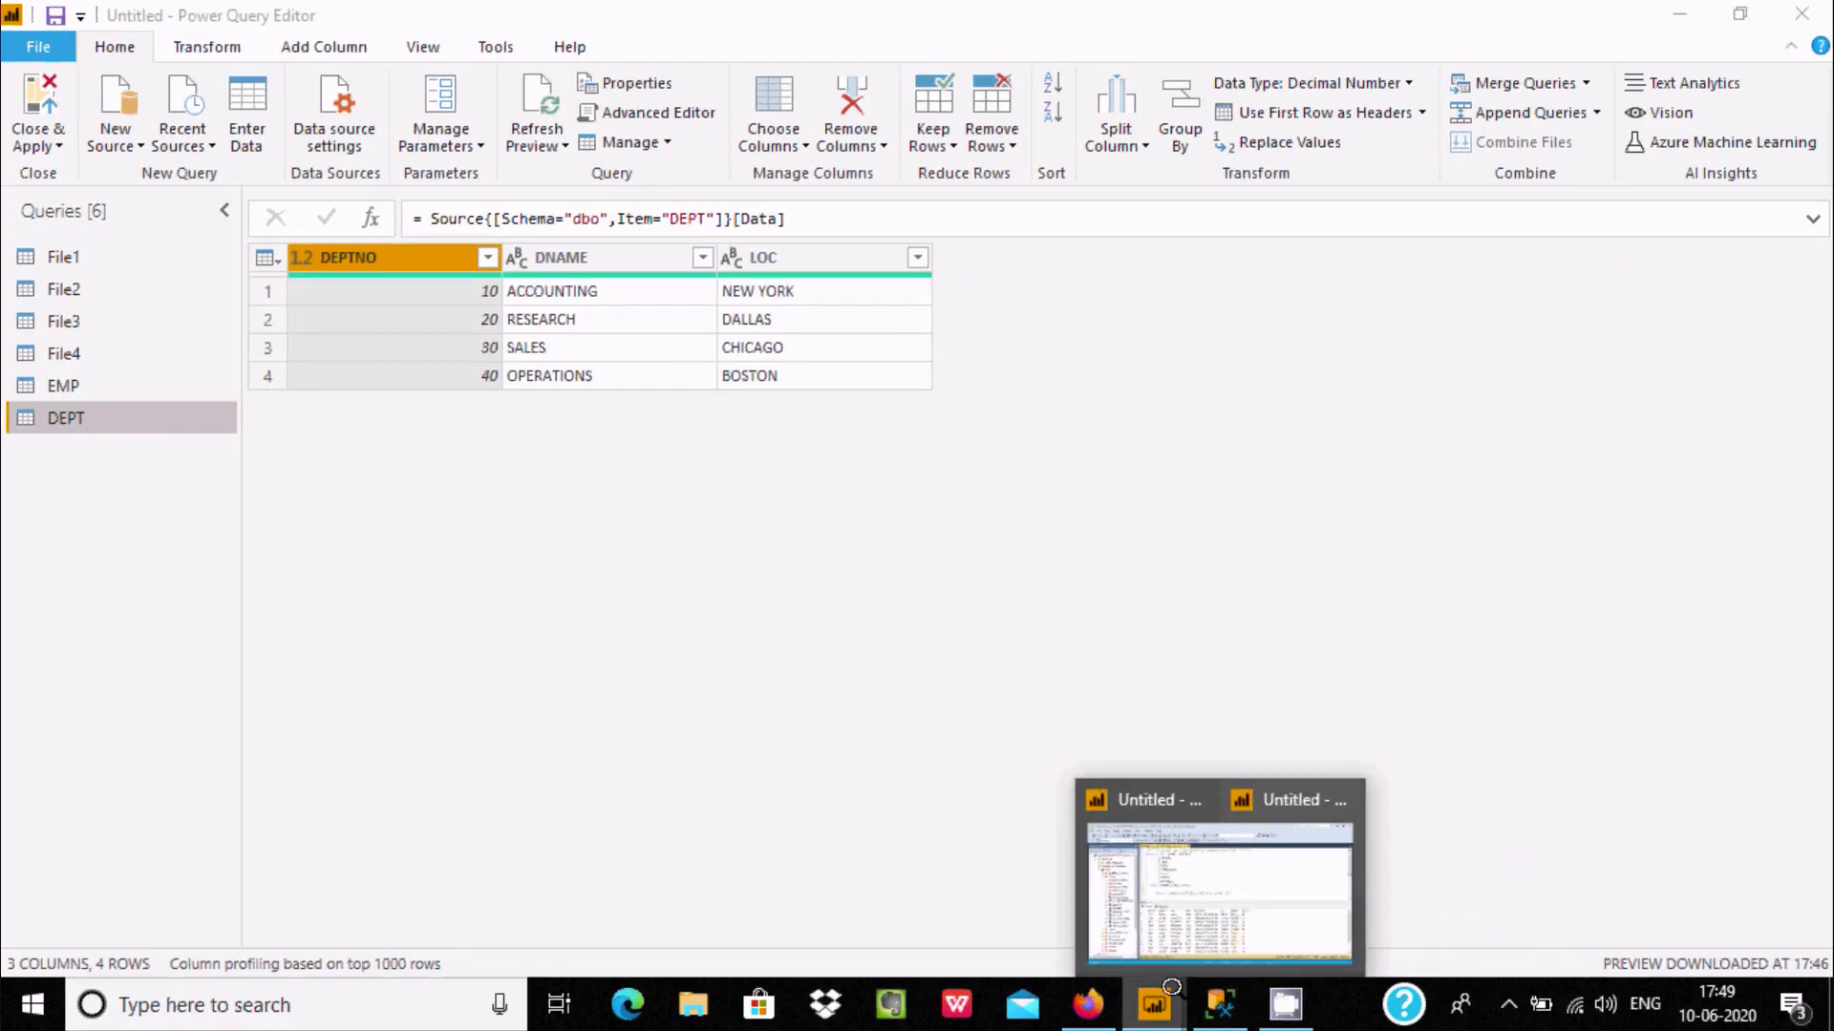
click(1197, 982)
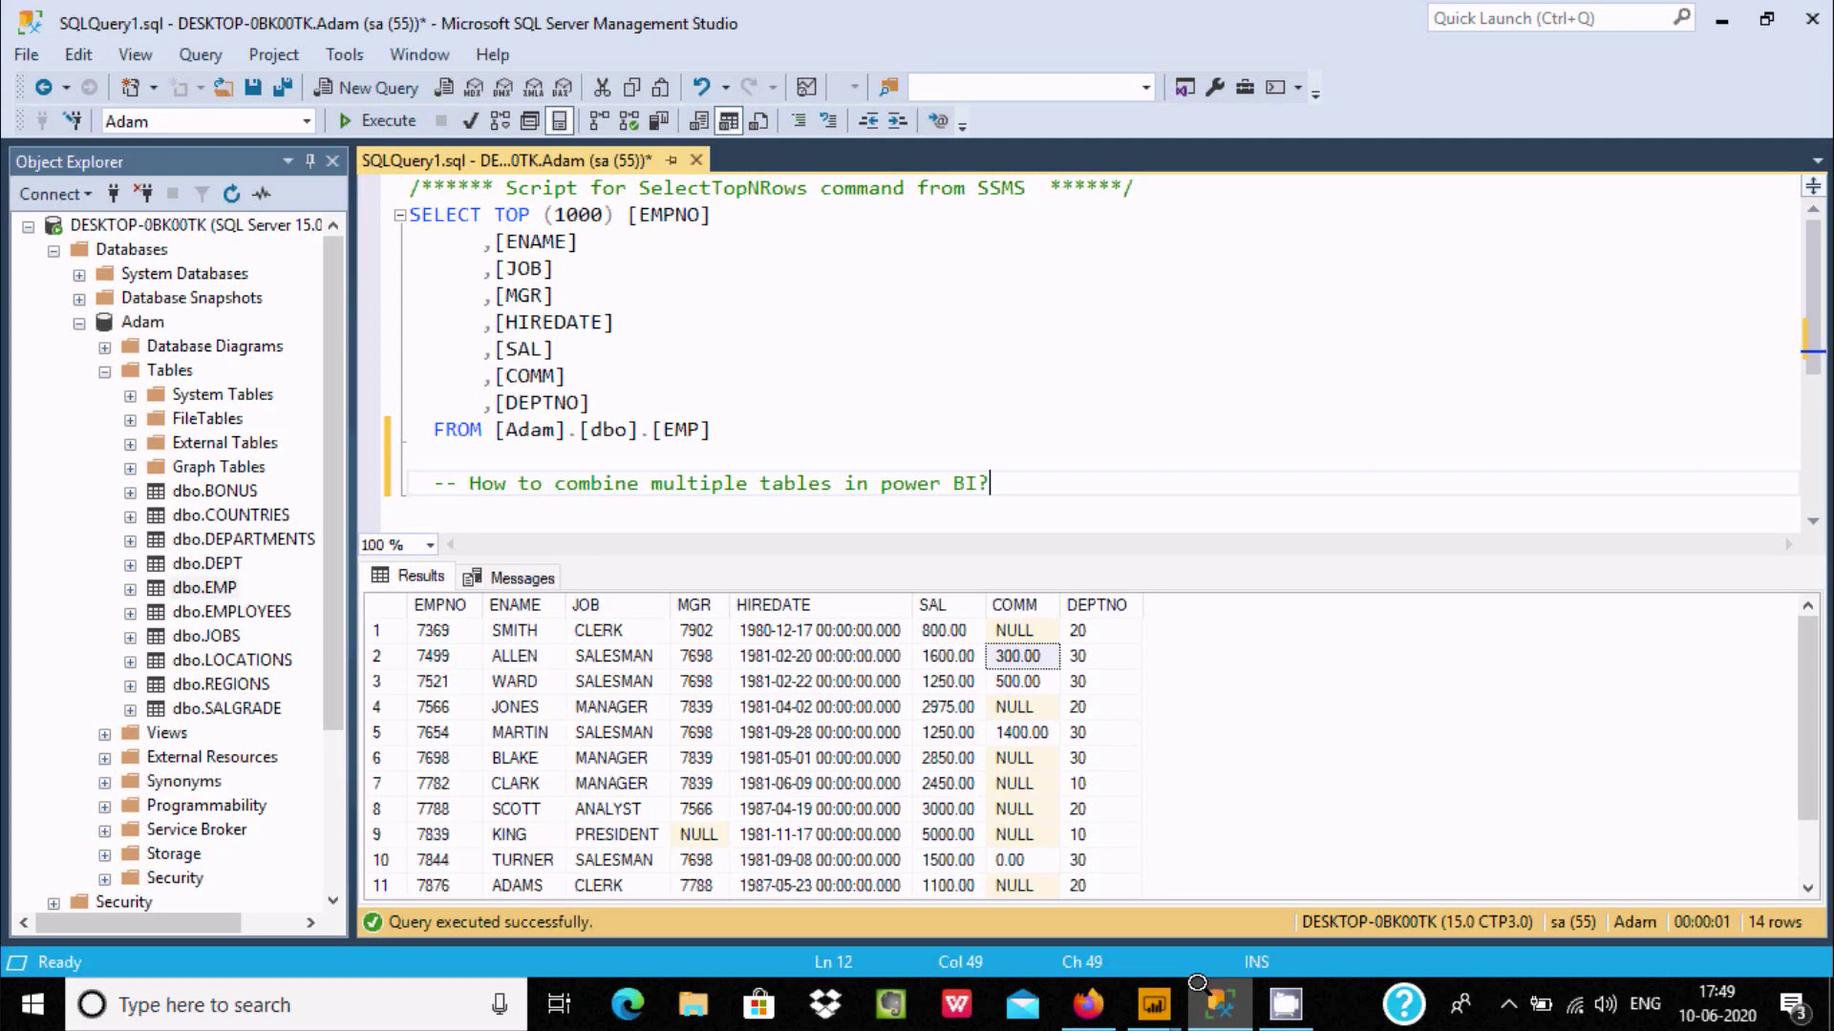
click(154, 562)
right_click(153, 562)
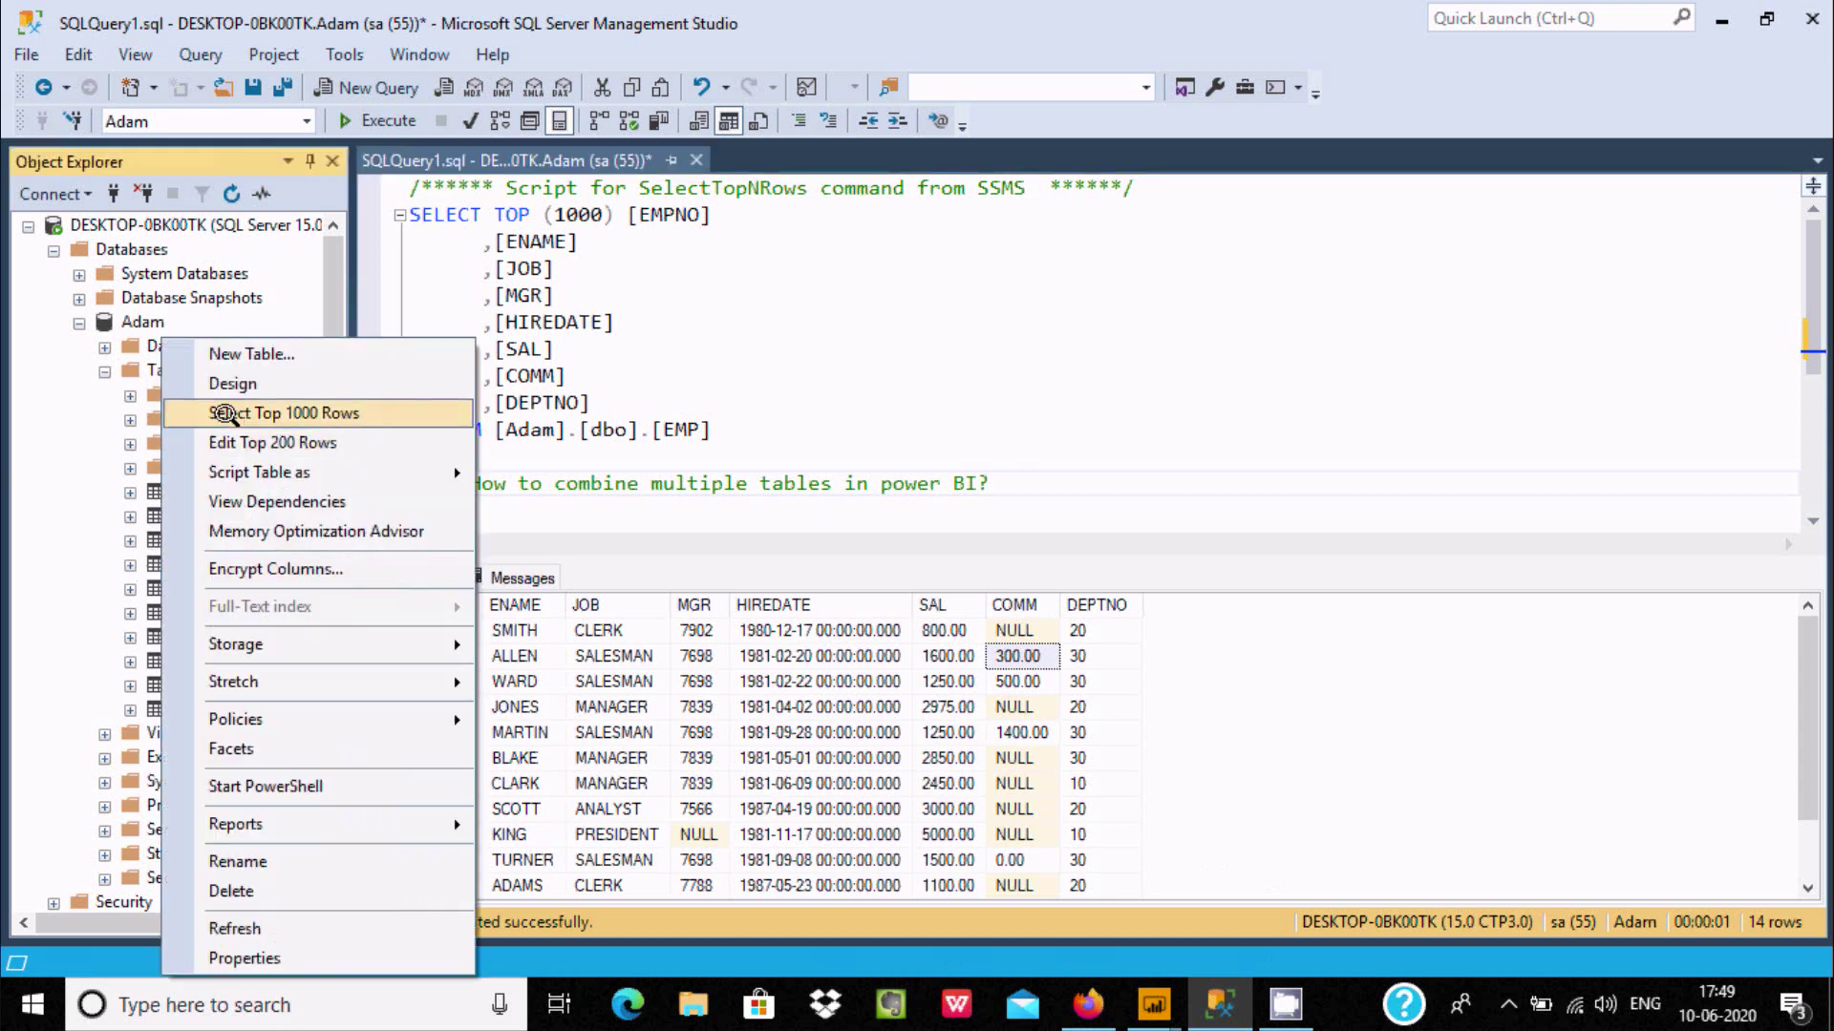
key(Escape)
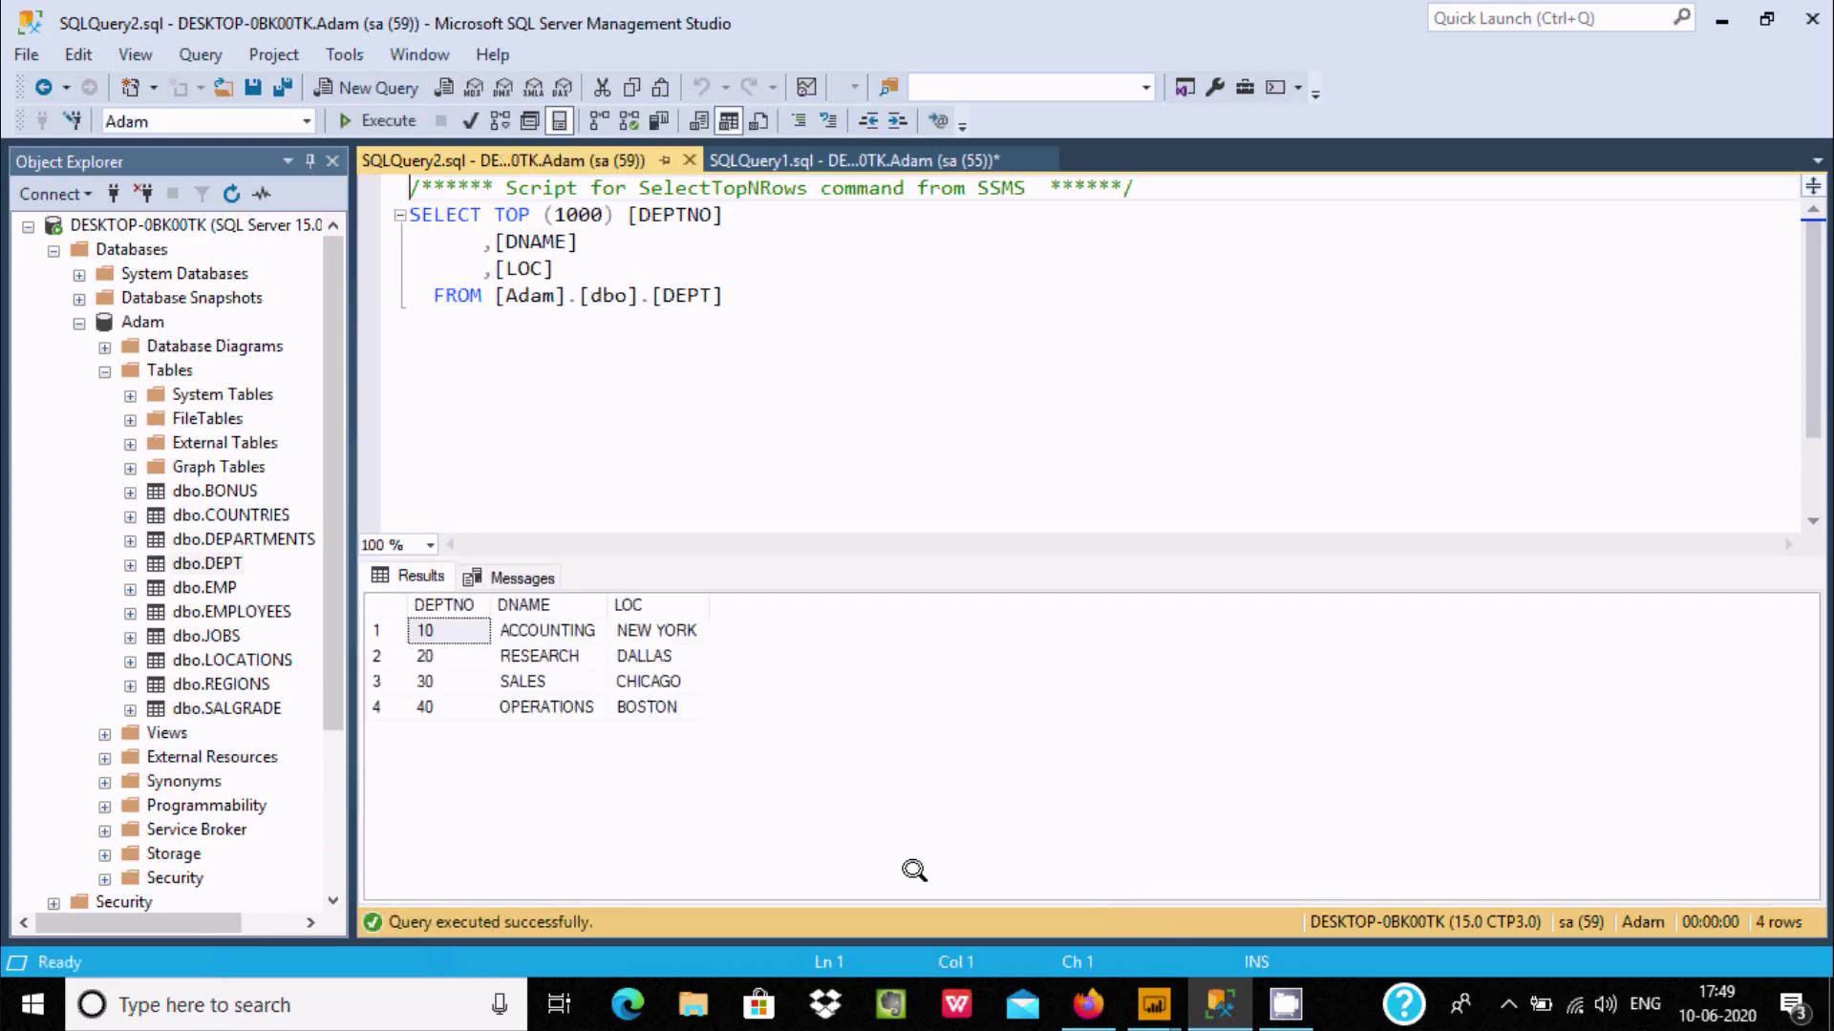
Switch back to the Power Query Editor and append DEPT to the primary table EMP as a new query
mouse_move(1154, 998)
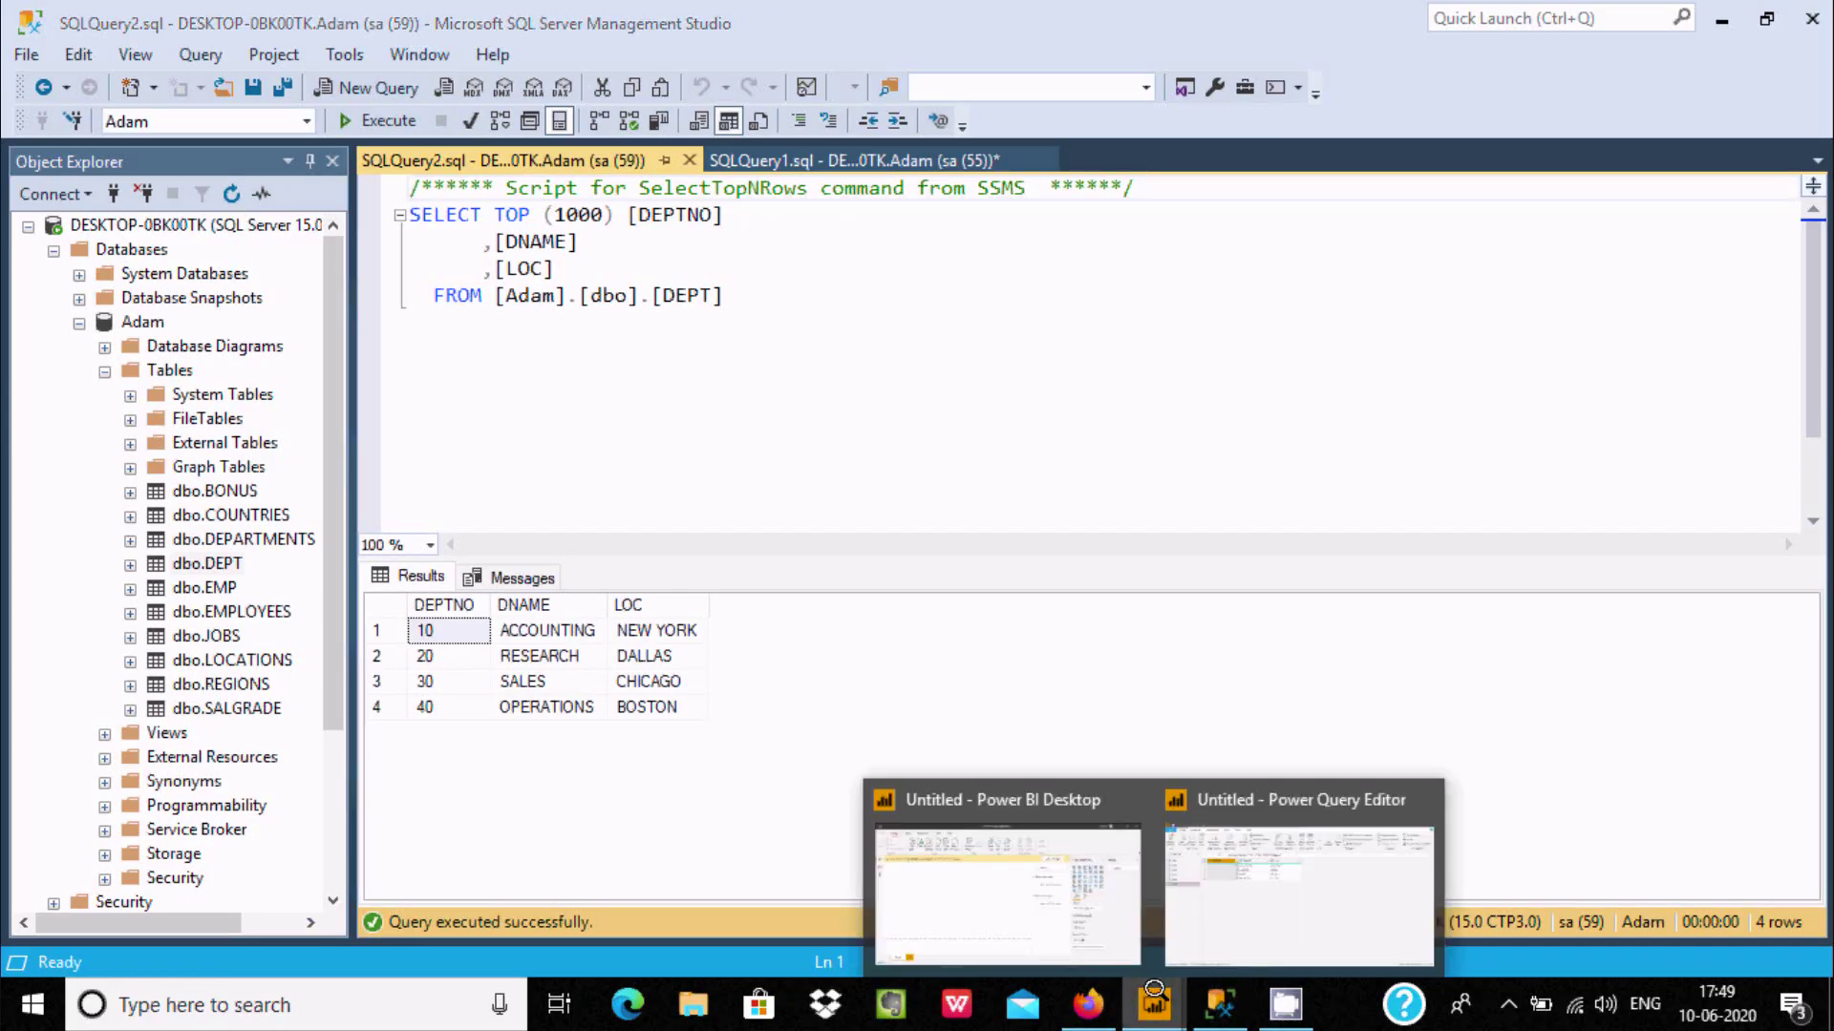
click(1275, 887)
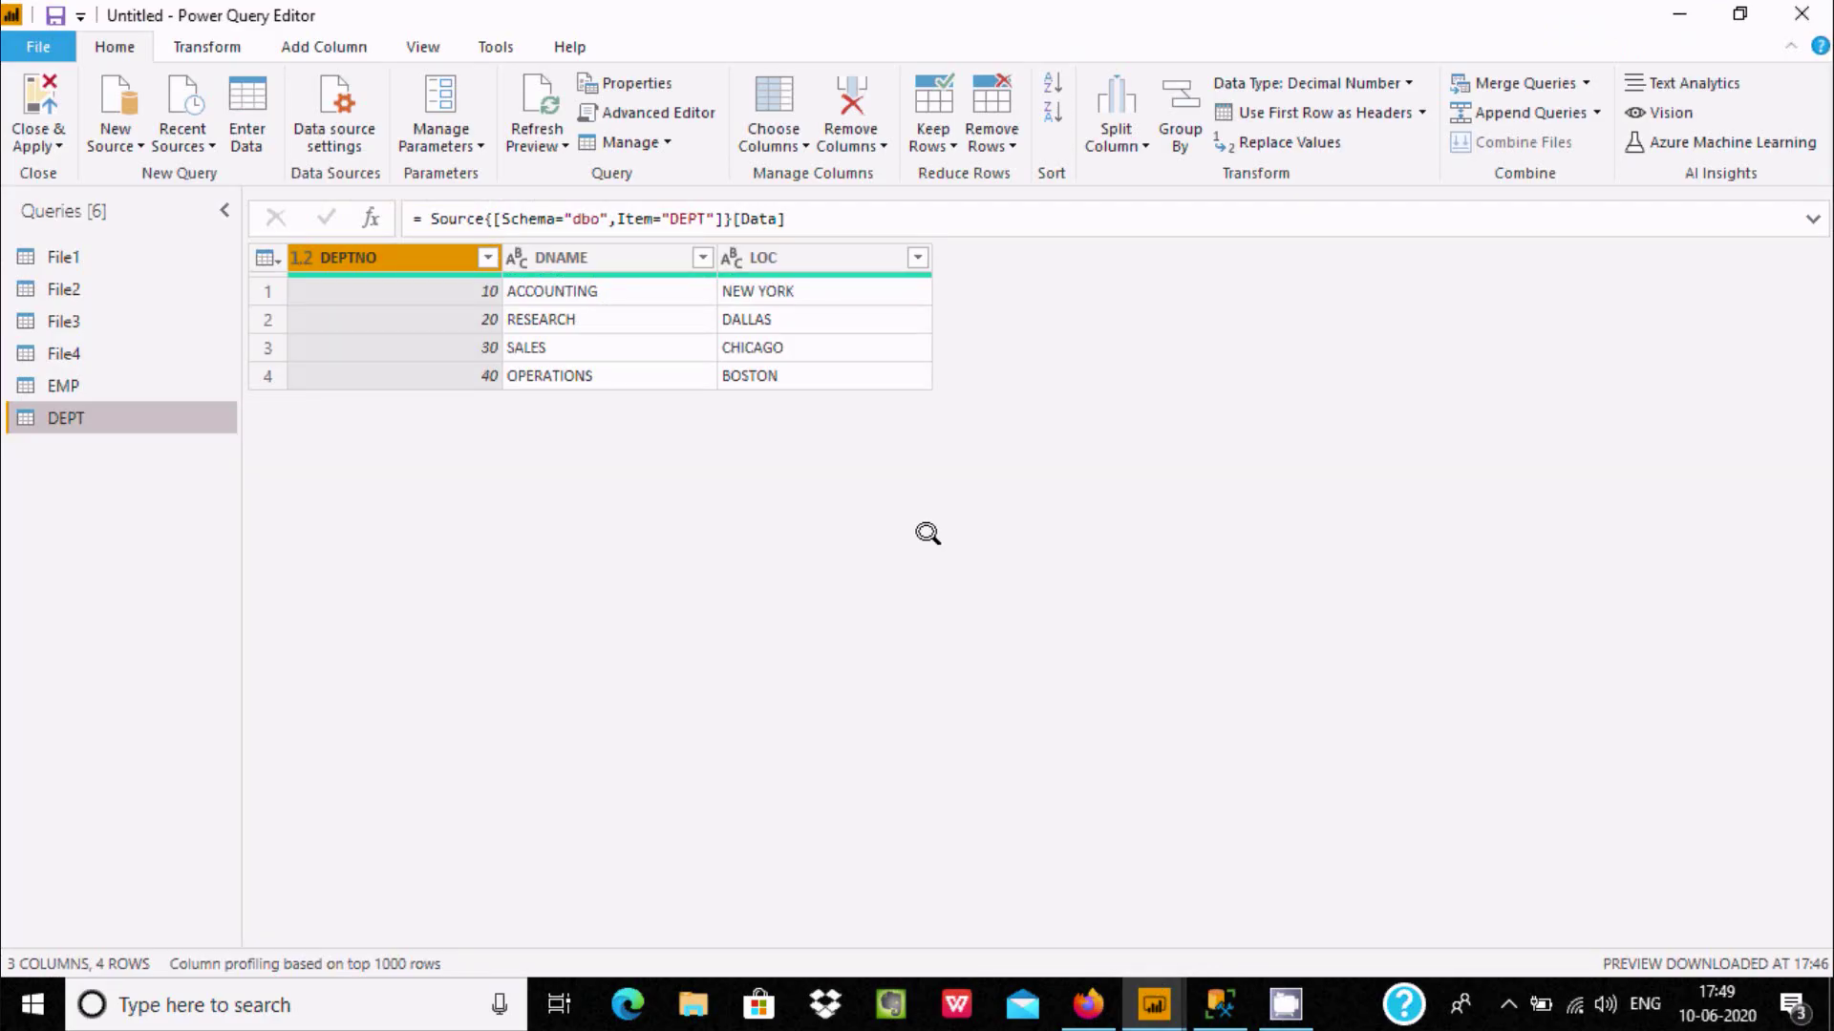
click(77, 385)
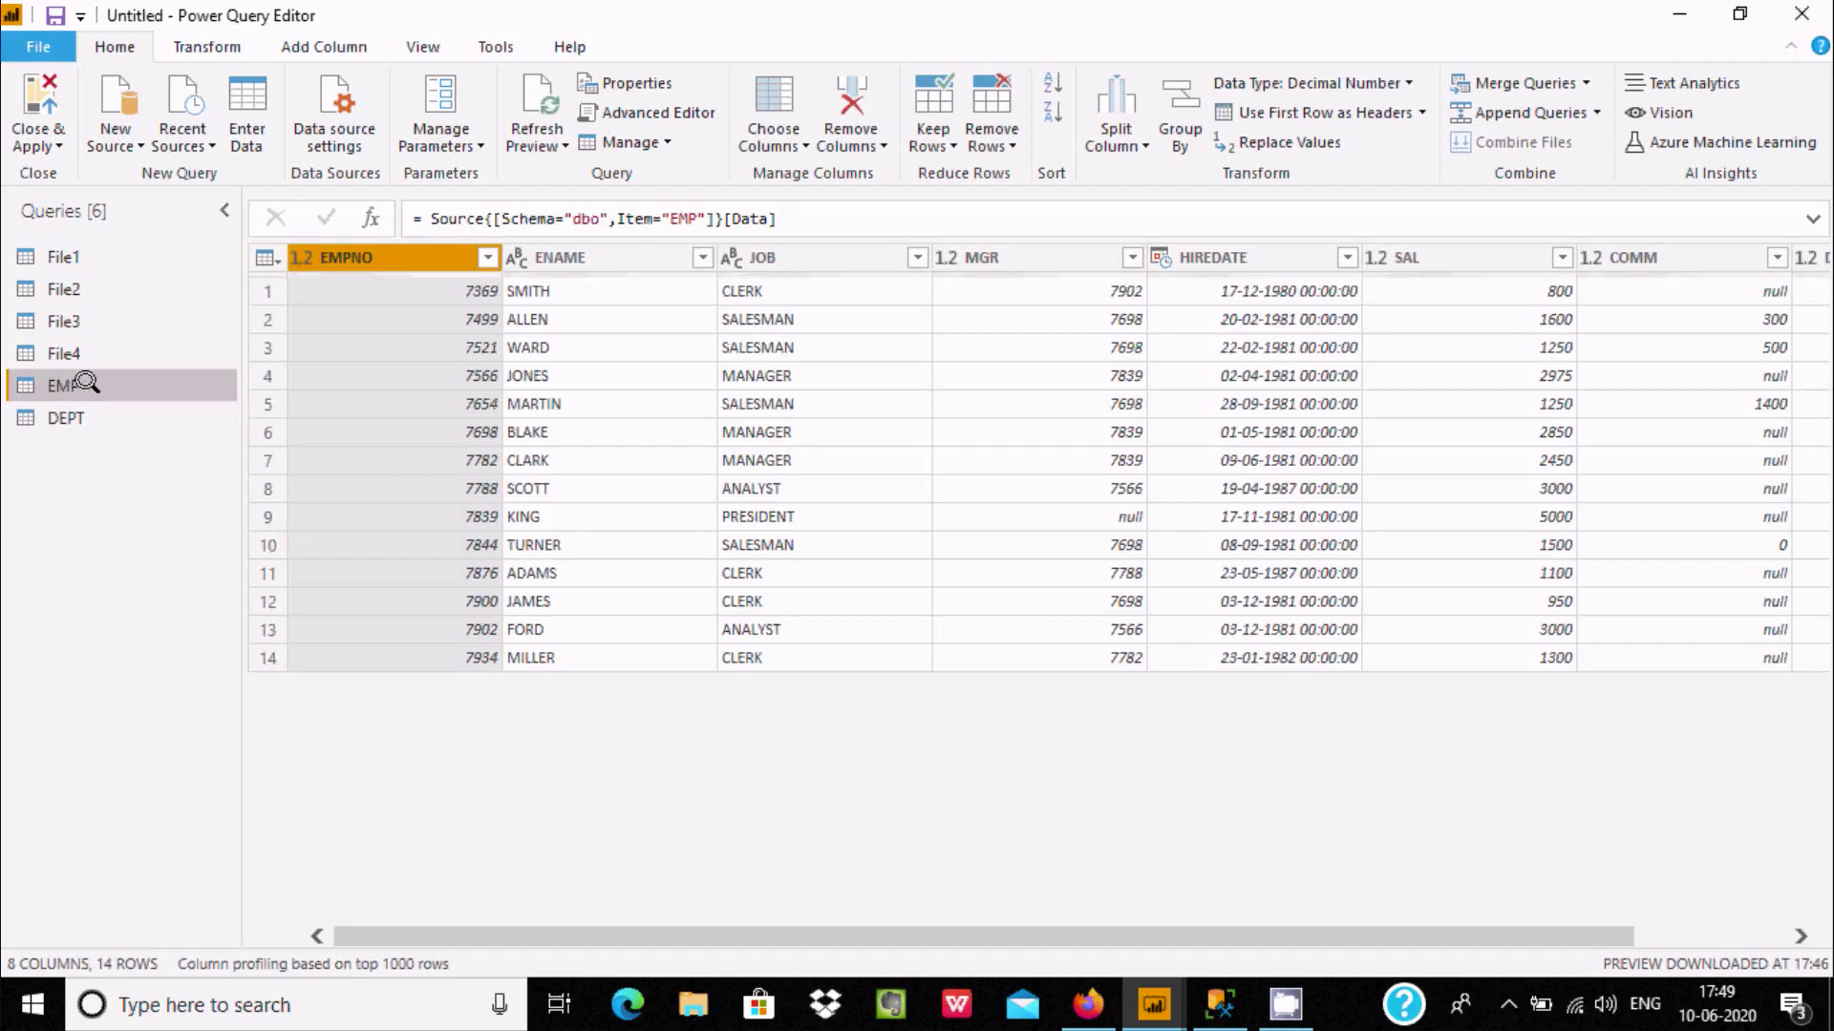
click(1595, 109)
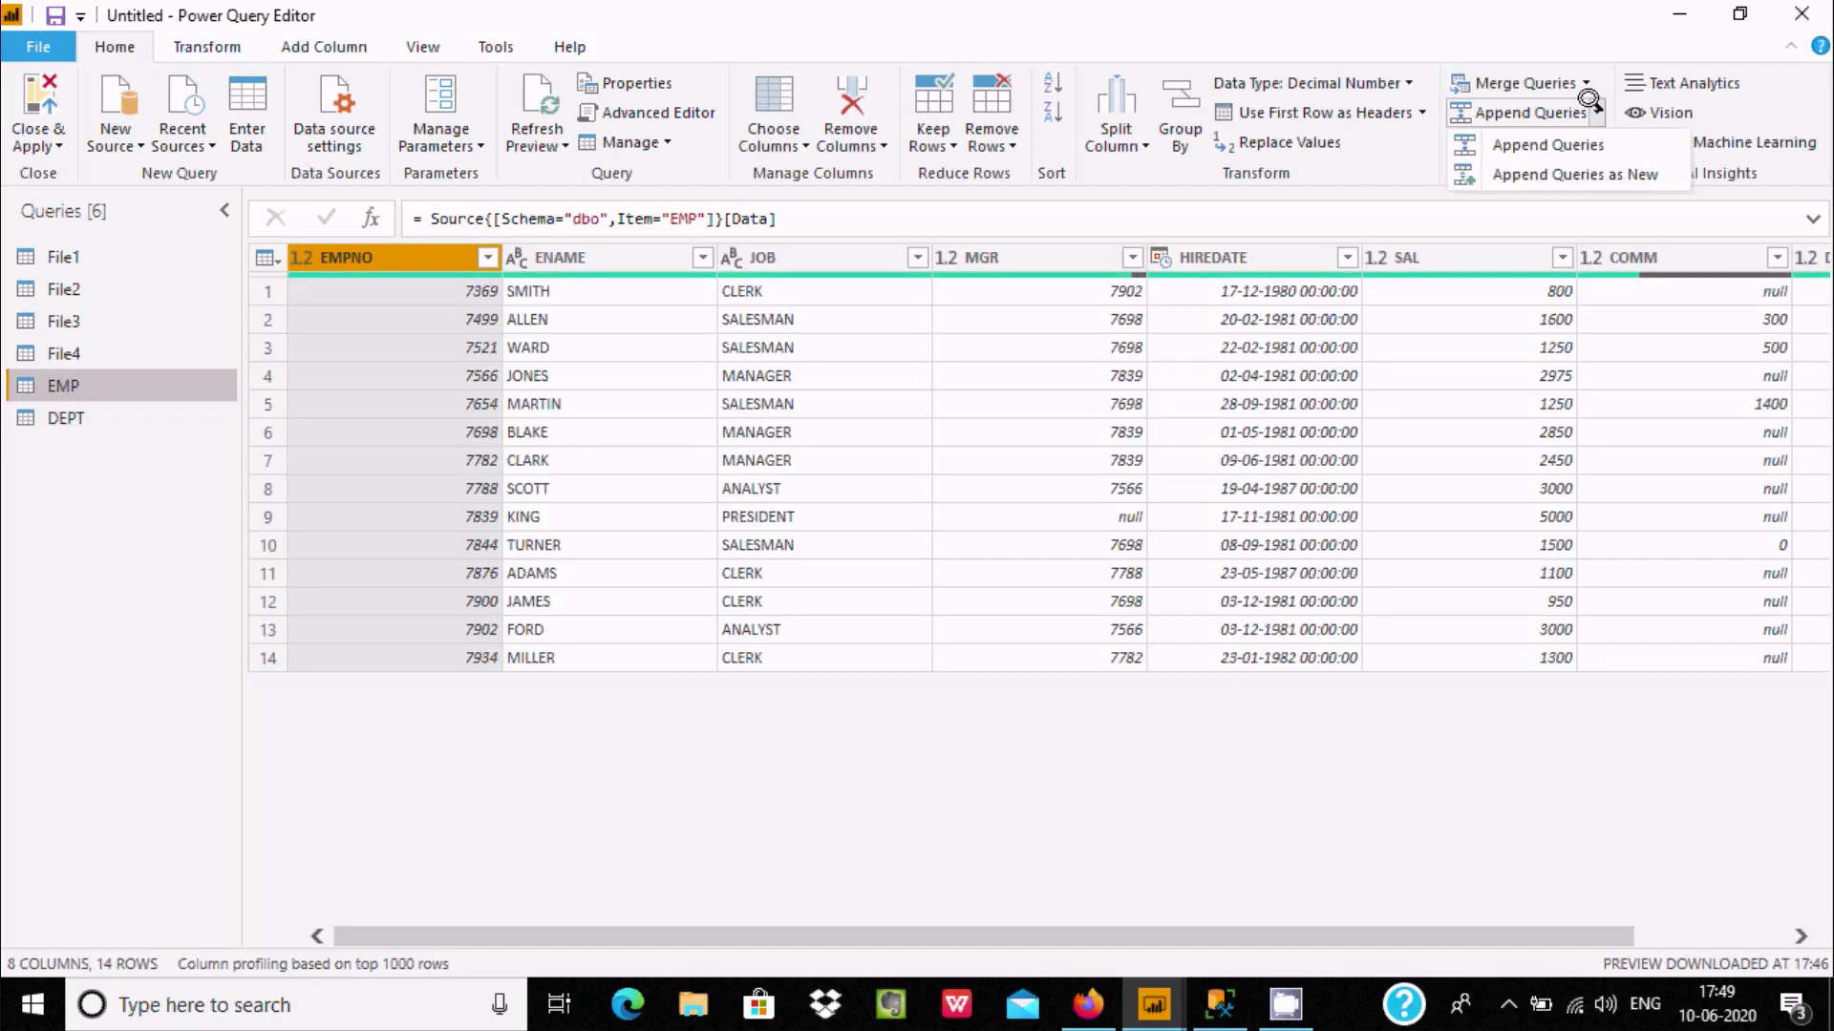
click(1614, 172)
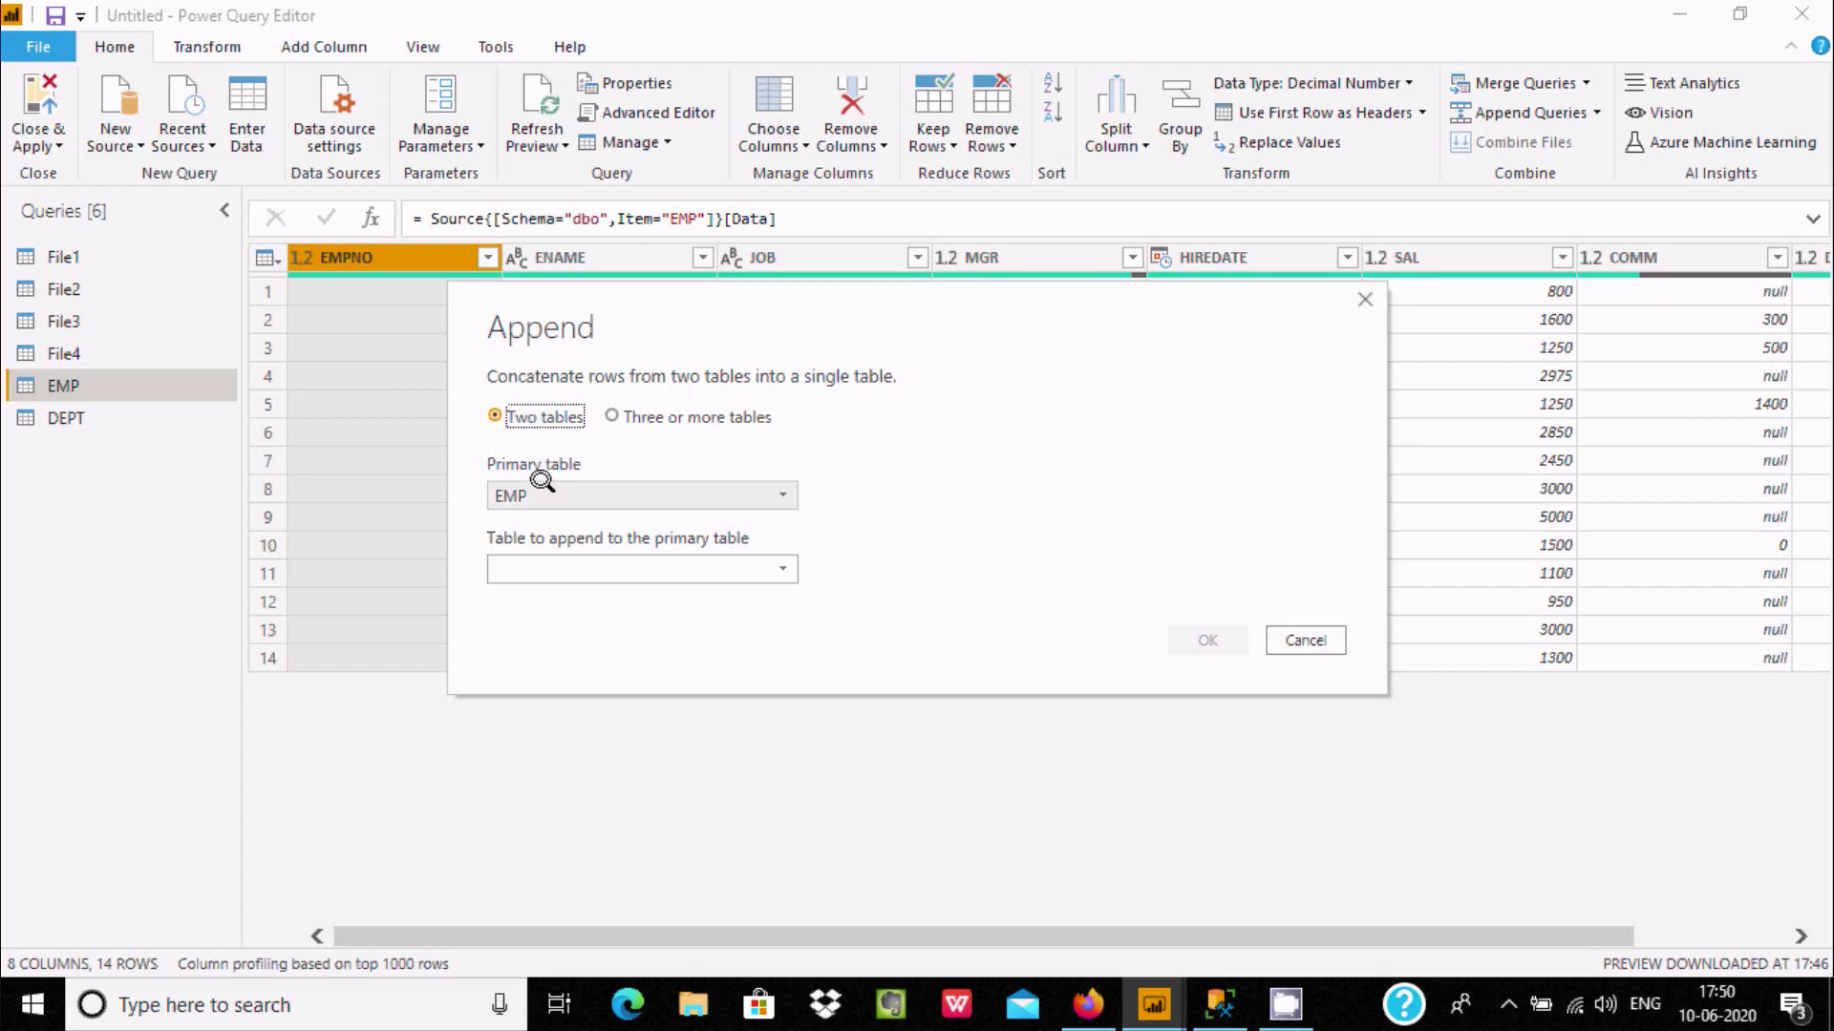
click(718, 570)
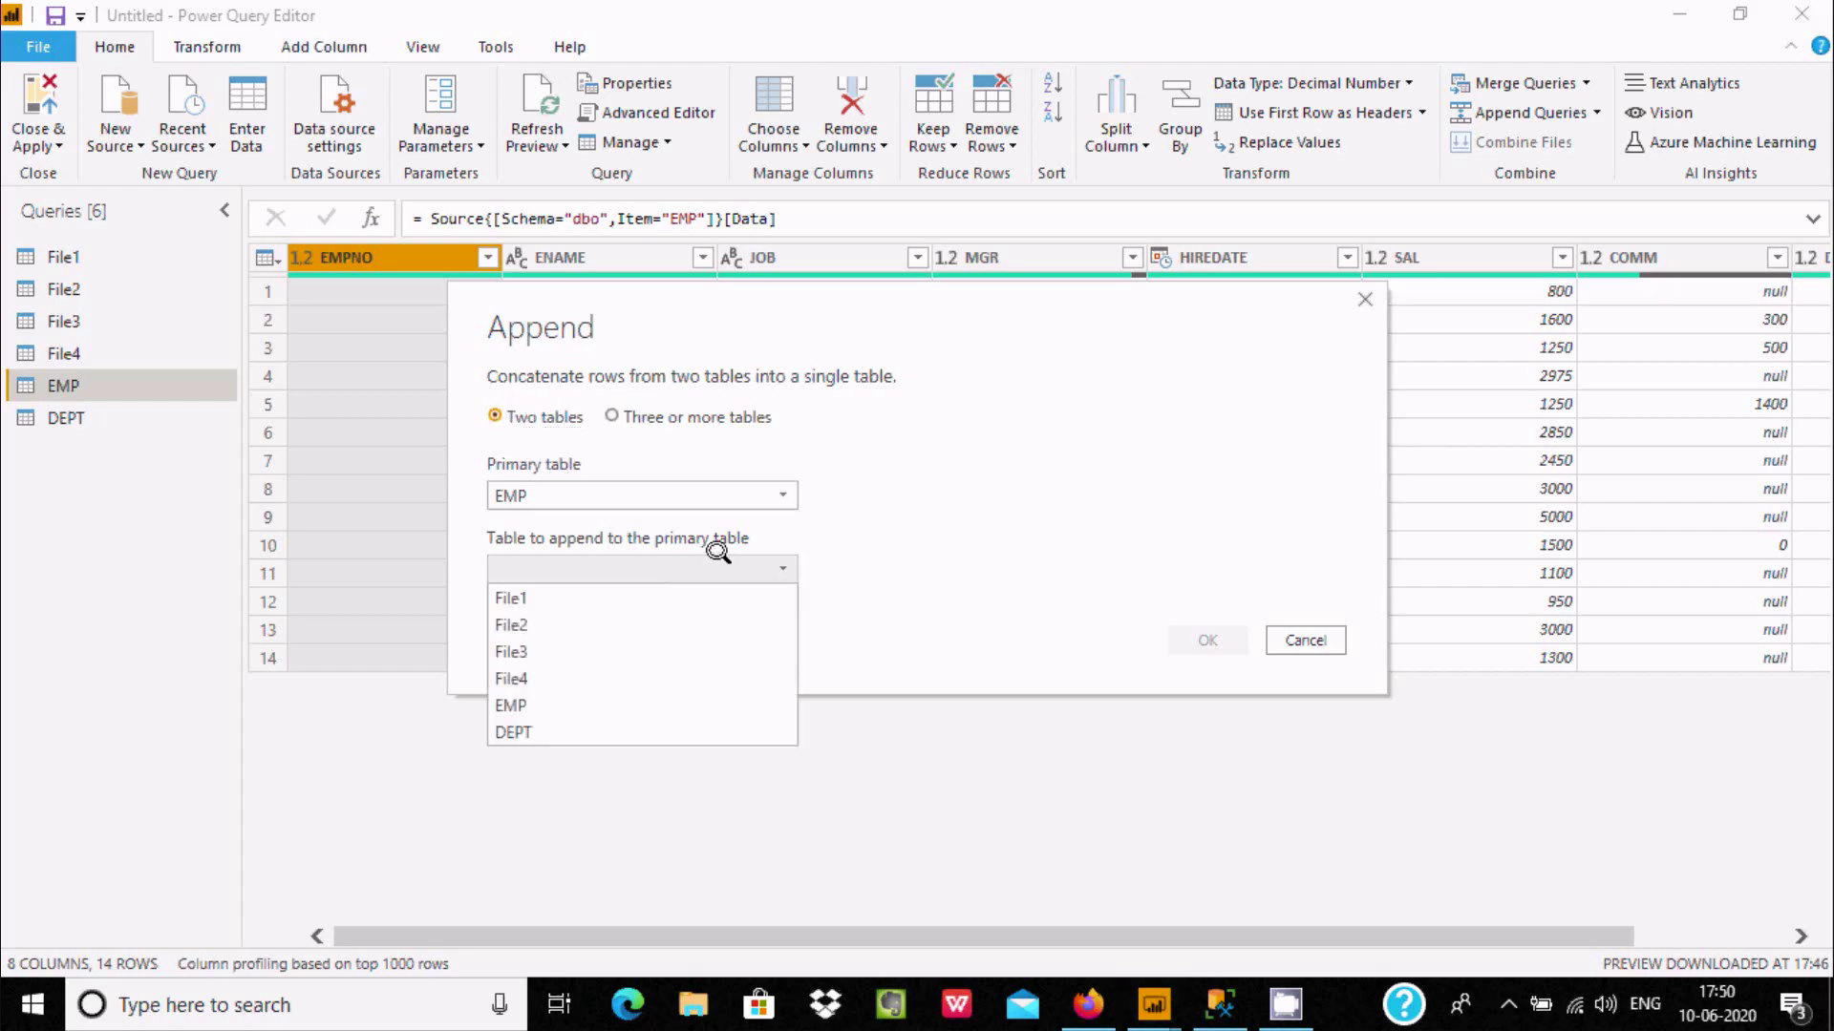
click(561, 741)
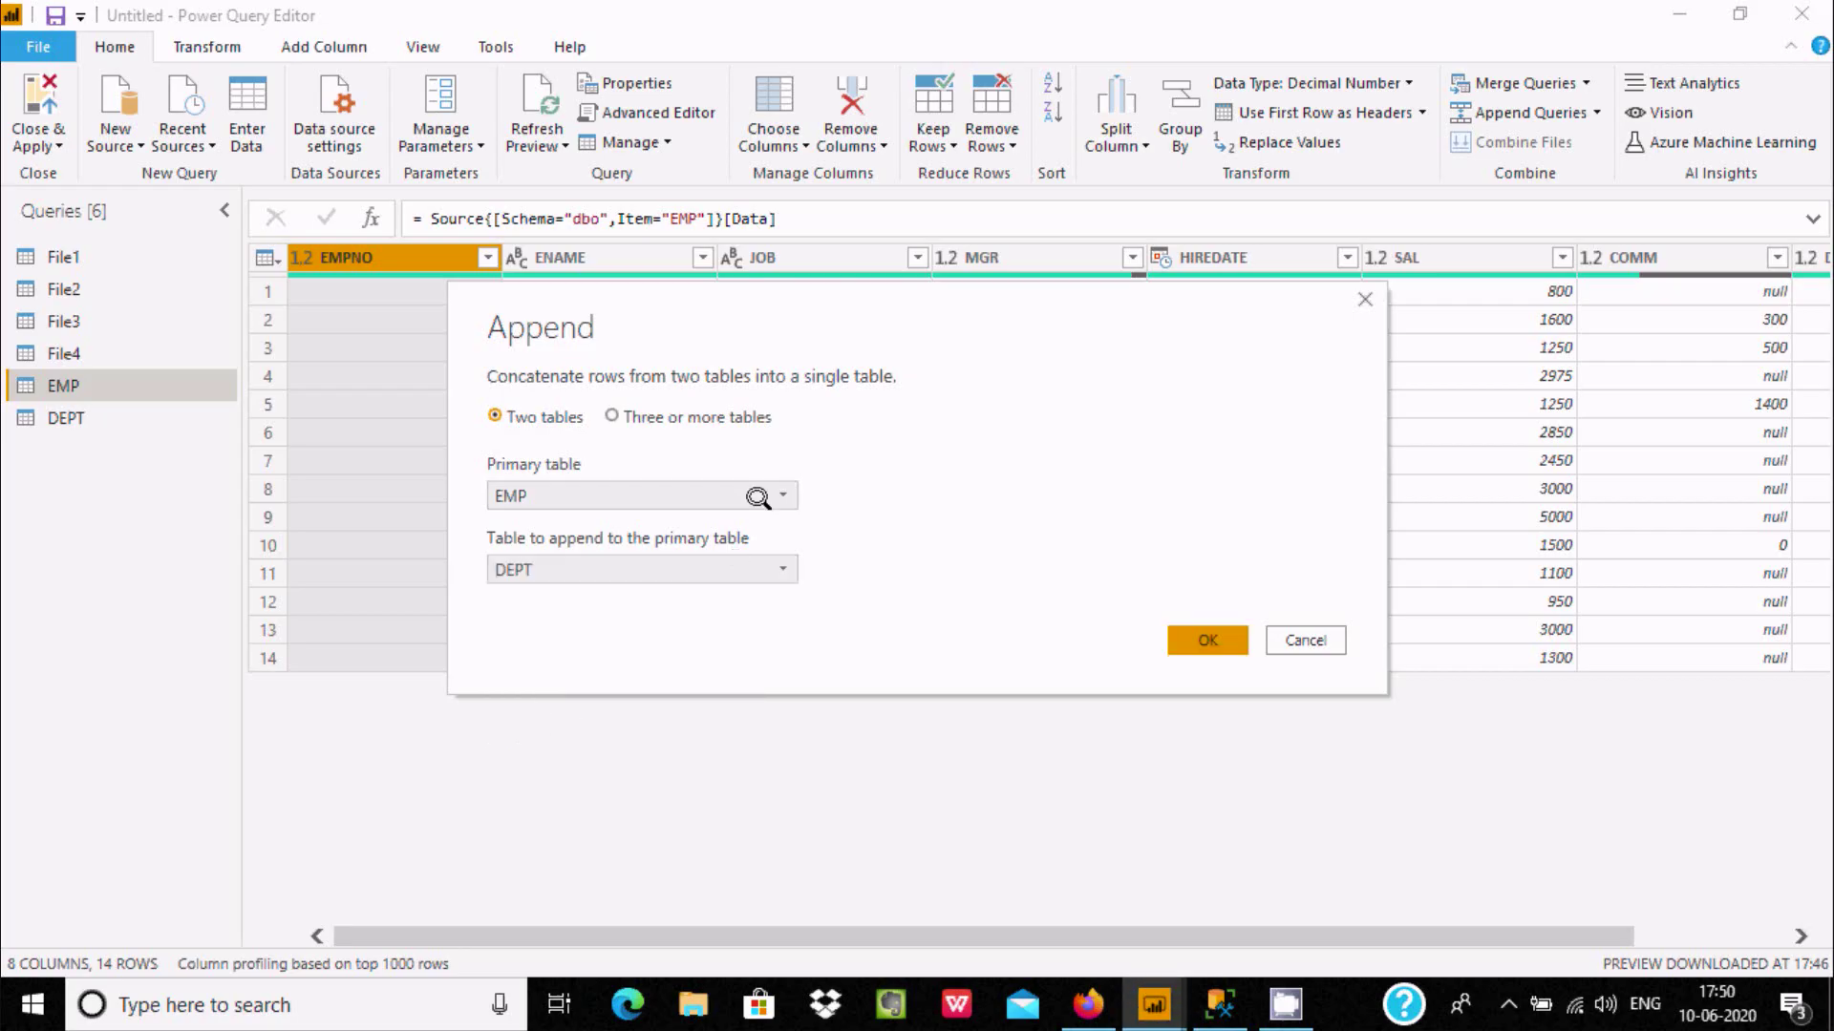
click(1191, 646)
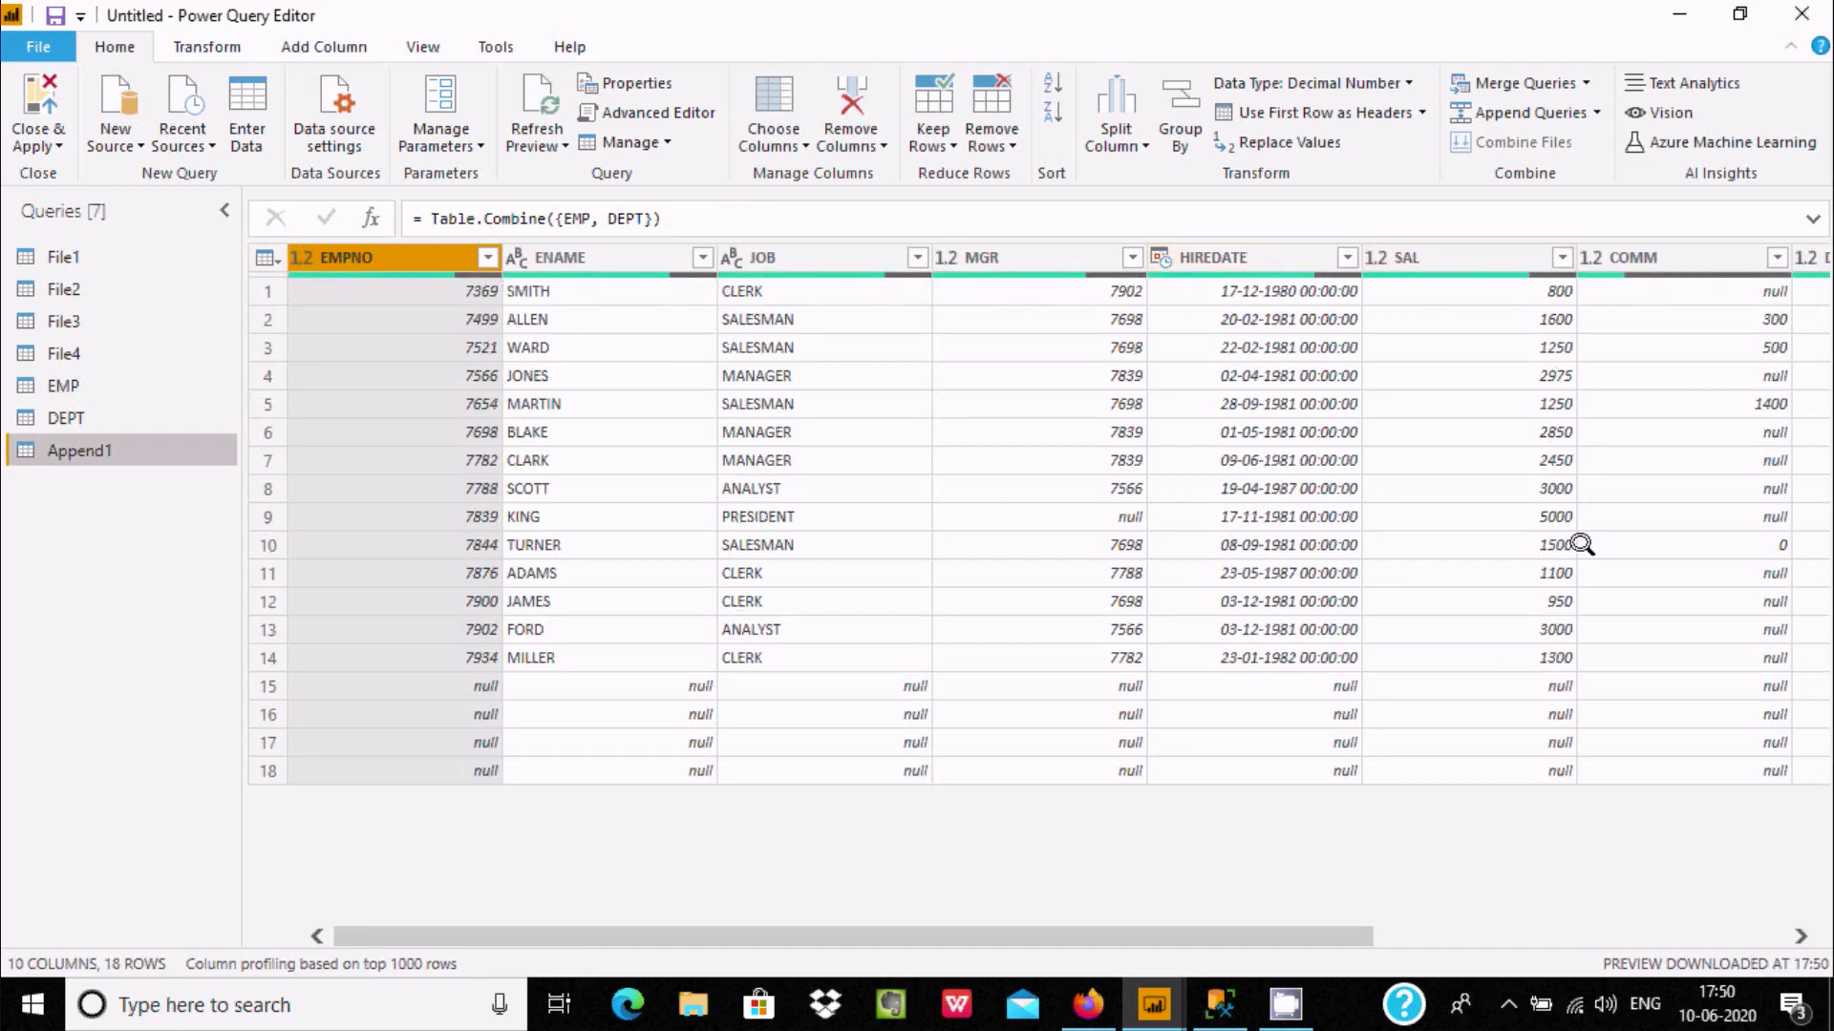
Examine the appended query's DEPTNO, DNAME and LOC columns and compare them with the DEPT results in SQL Server Management Studio
mouse_move(1199, 937)
mouse_down()
mouse_move(1395, 921)
mouse_move(1184, 922)
mouse_up()
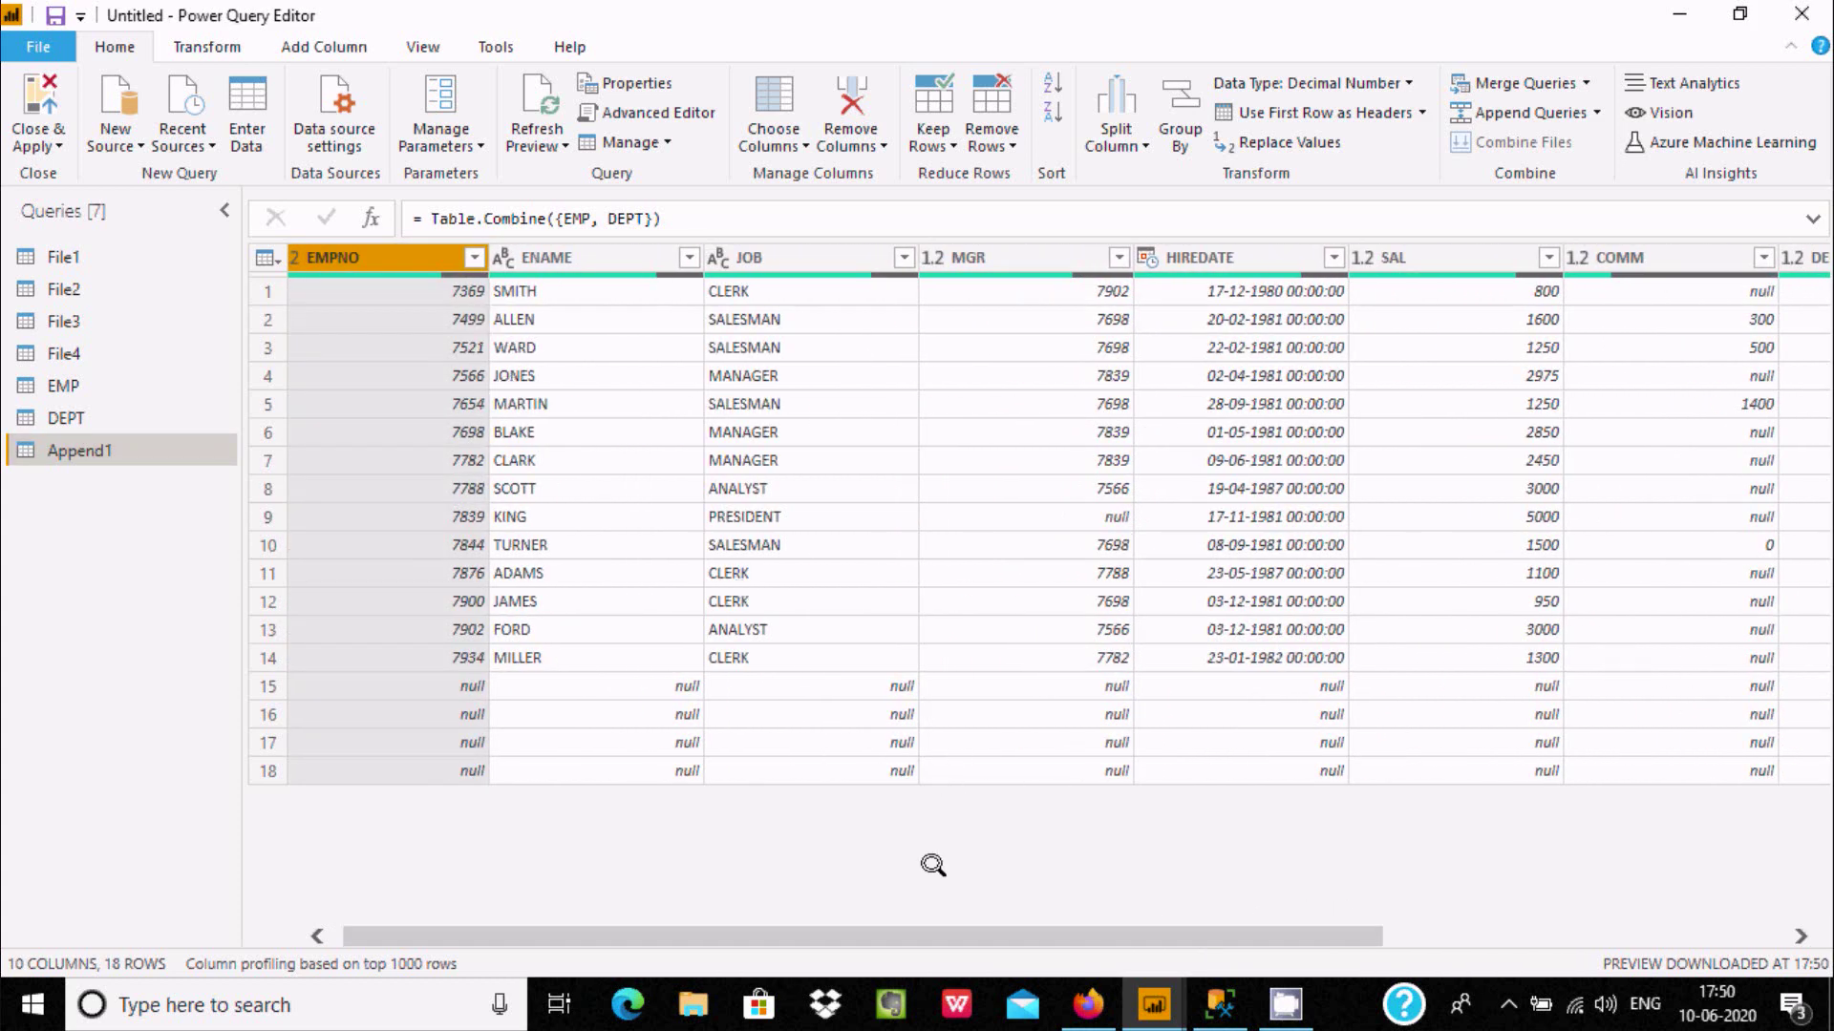
drag(943, 919, 1420, 901)
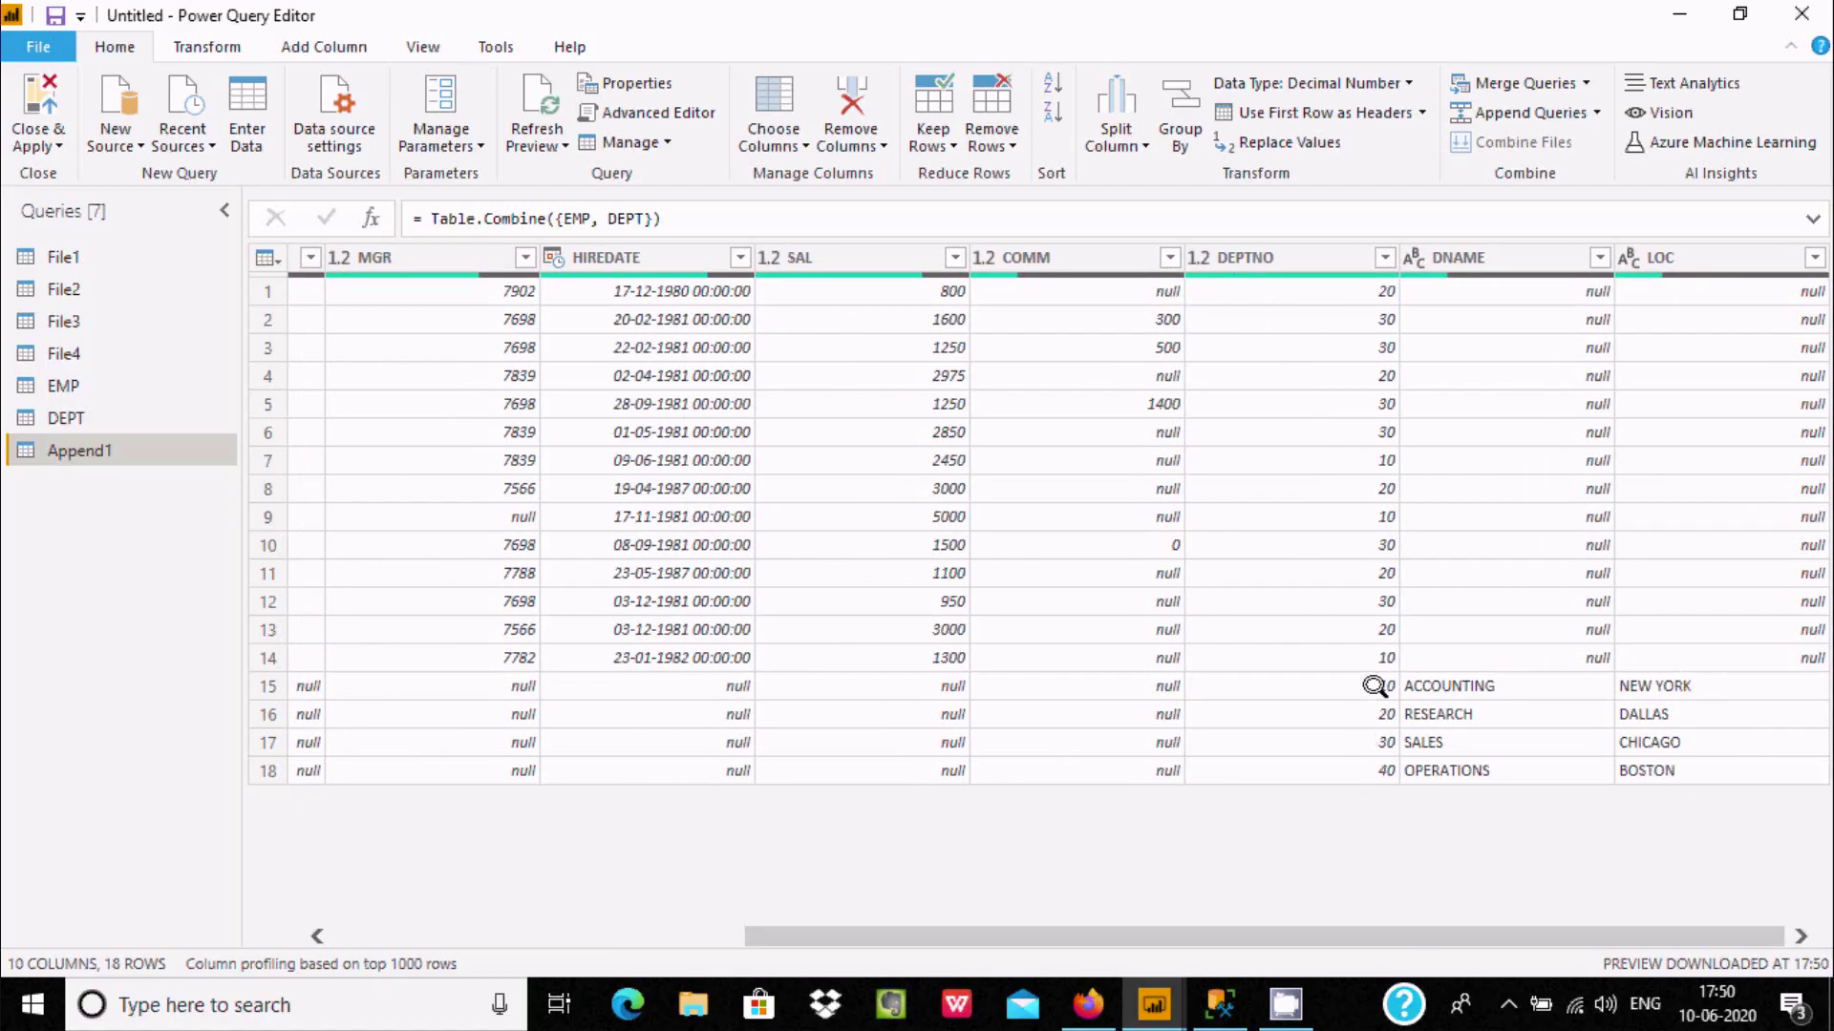
click(1220, 1004)
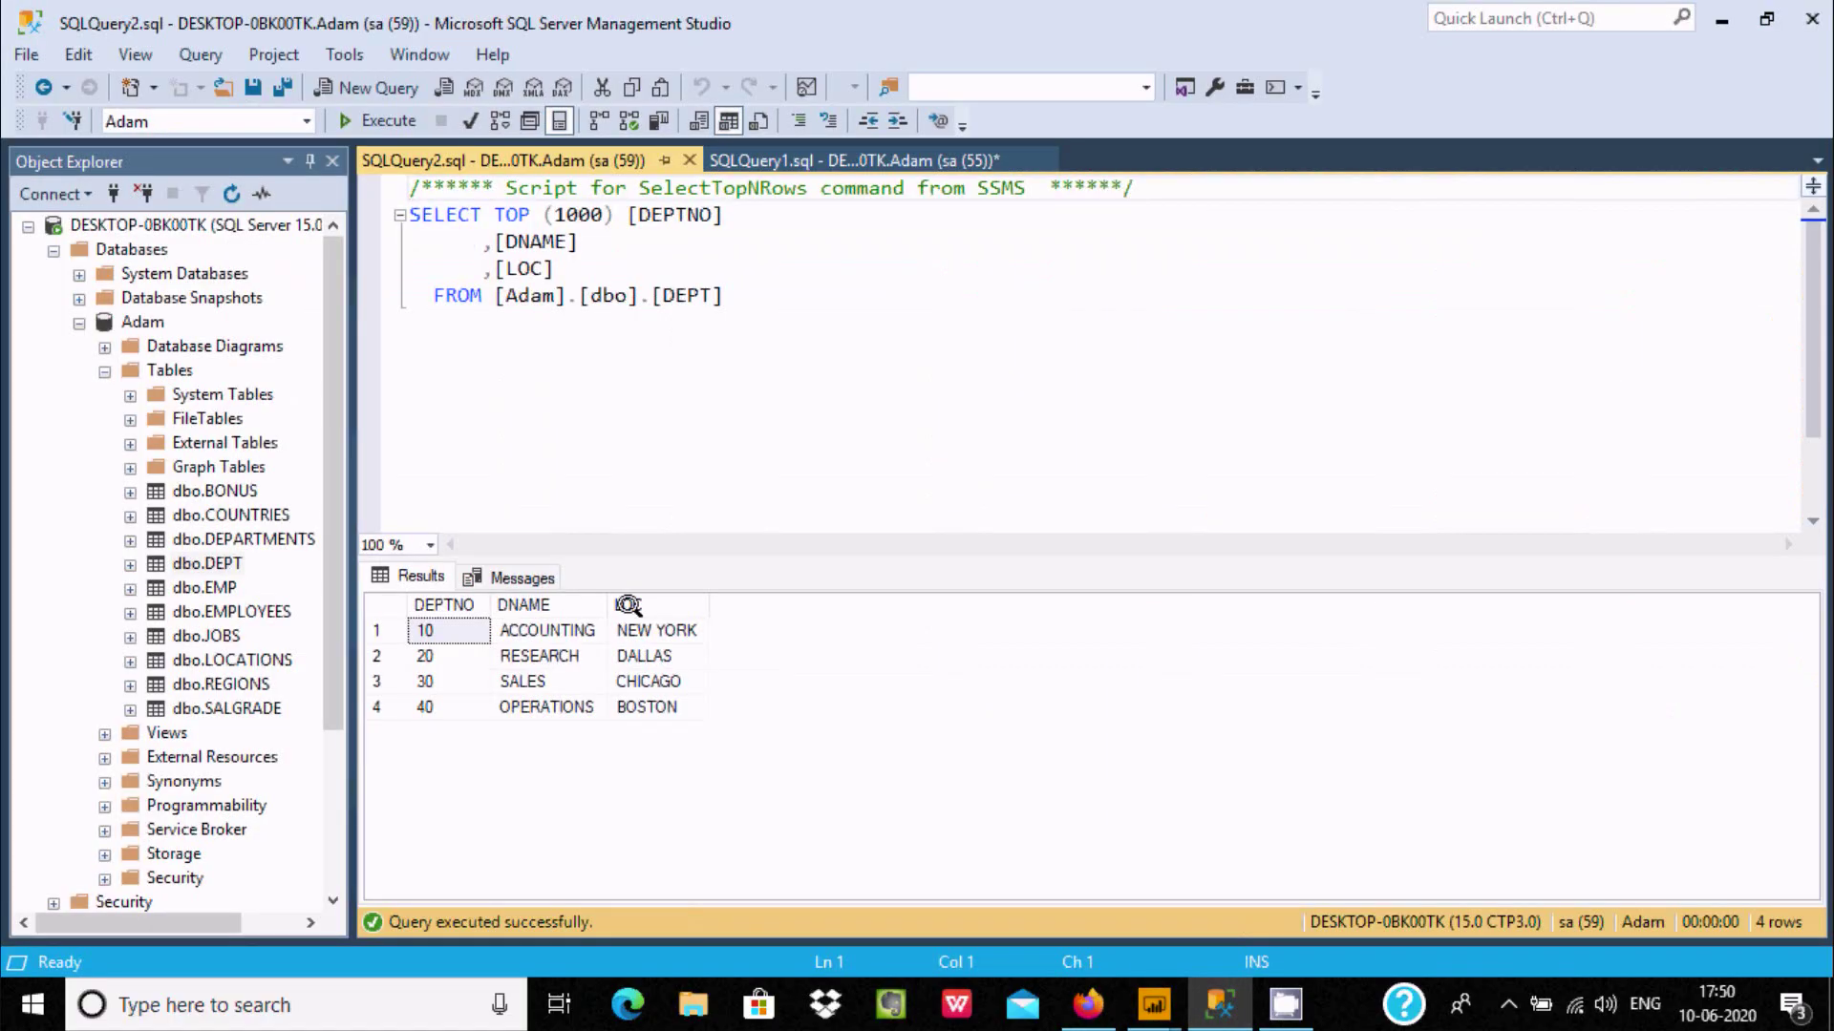
Return to the Power Query Editor and examine the data and columns of the File1, File2, File3 and File4 queries
mouse_move(1153, 1004)
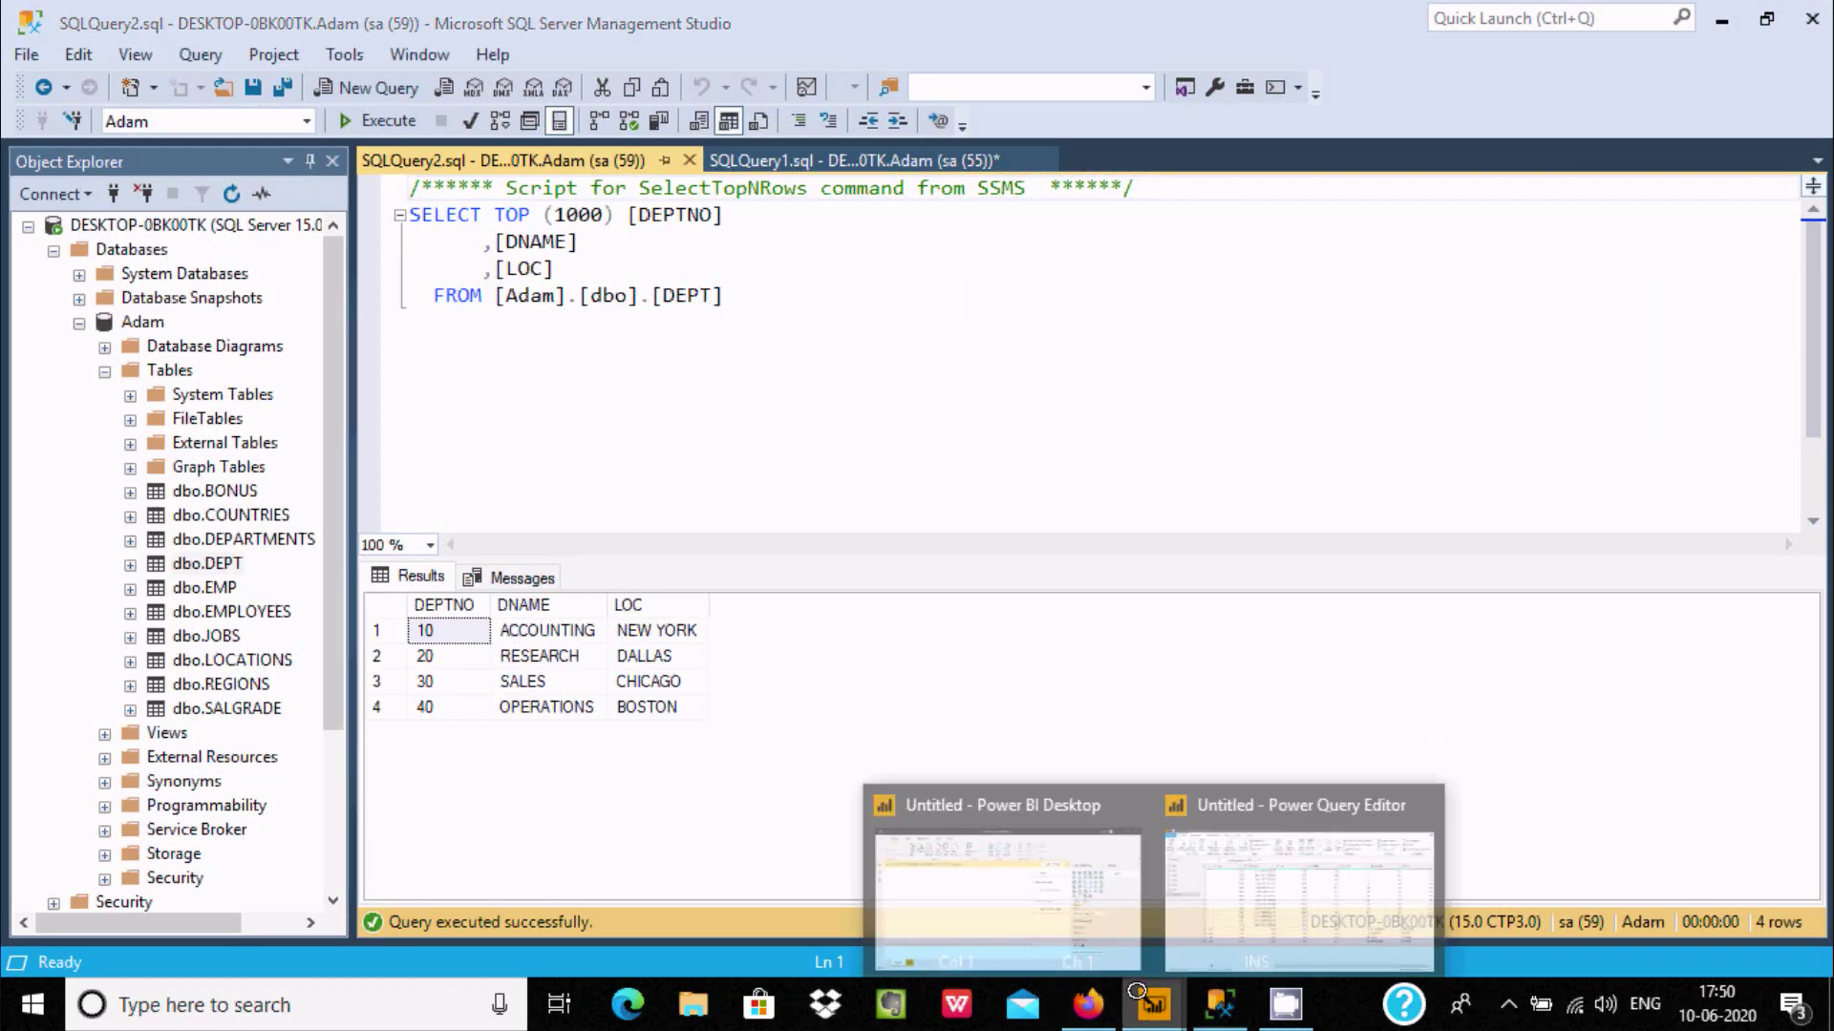
click(1236, 887)
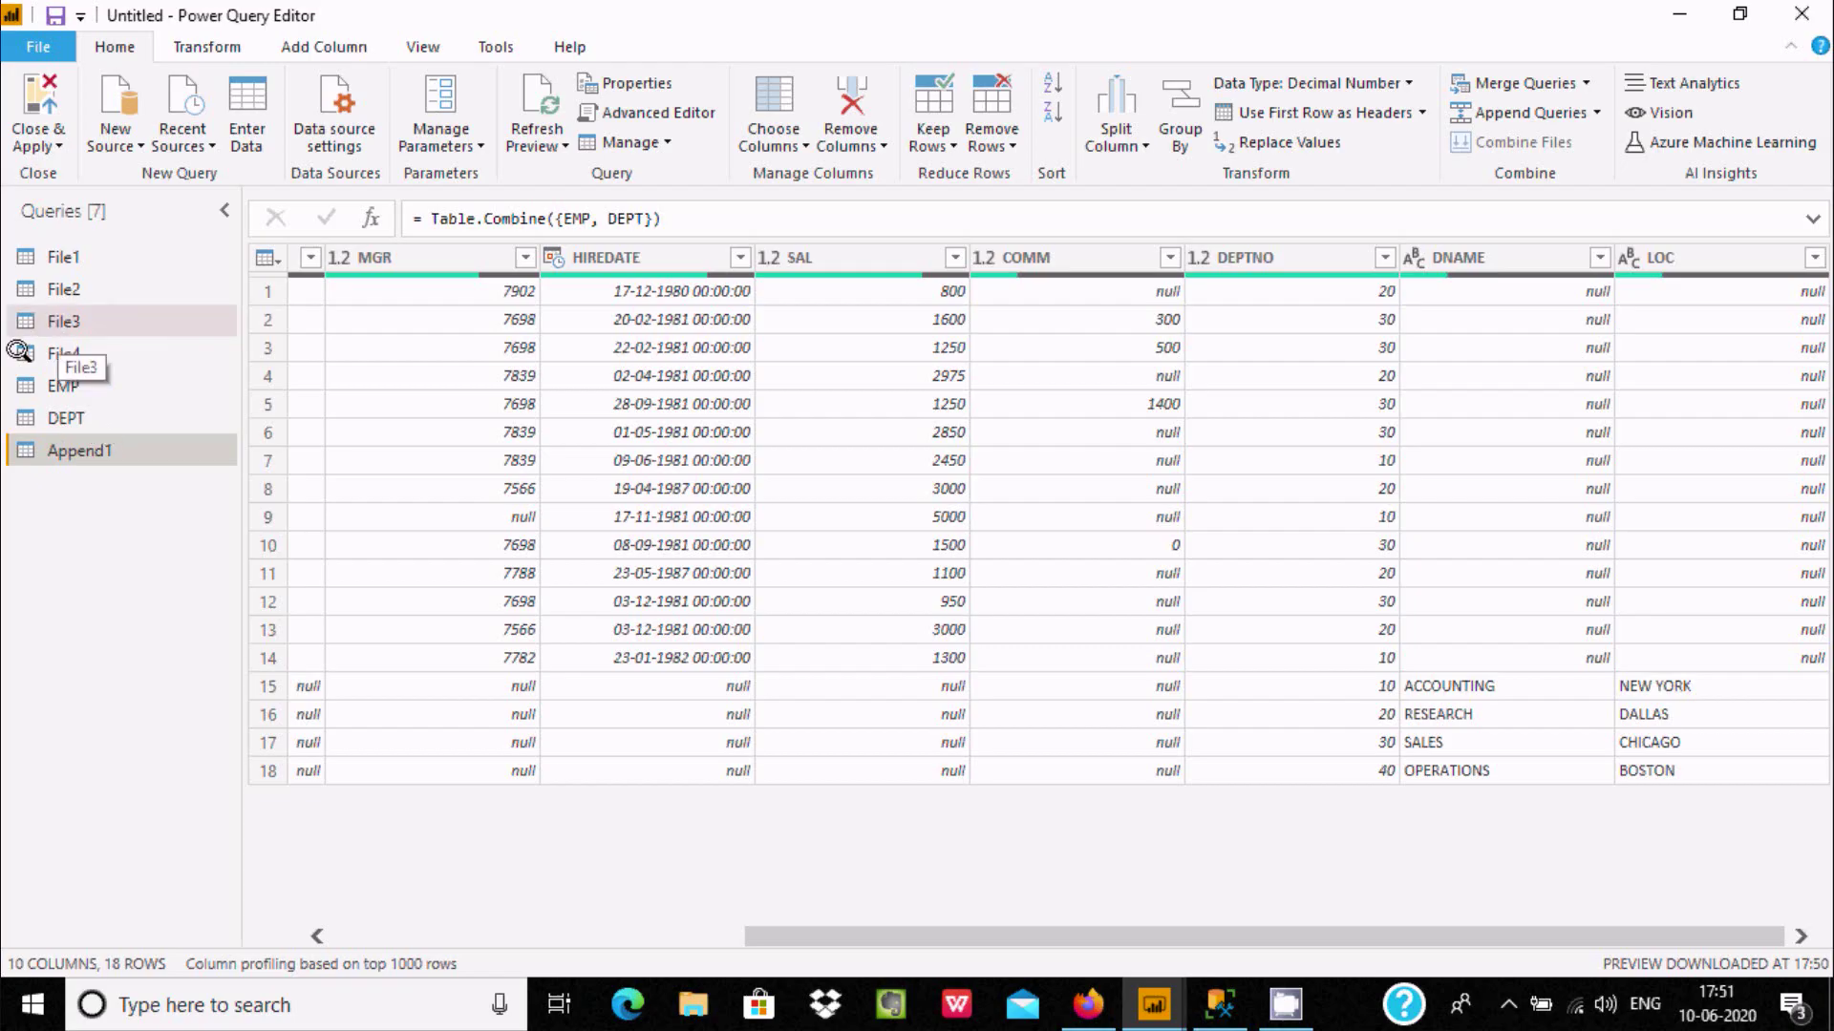
click(54, 252)
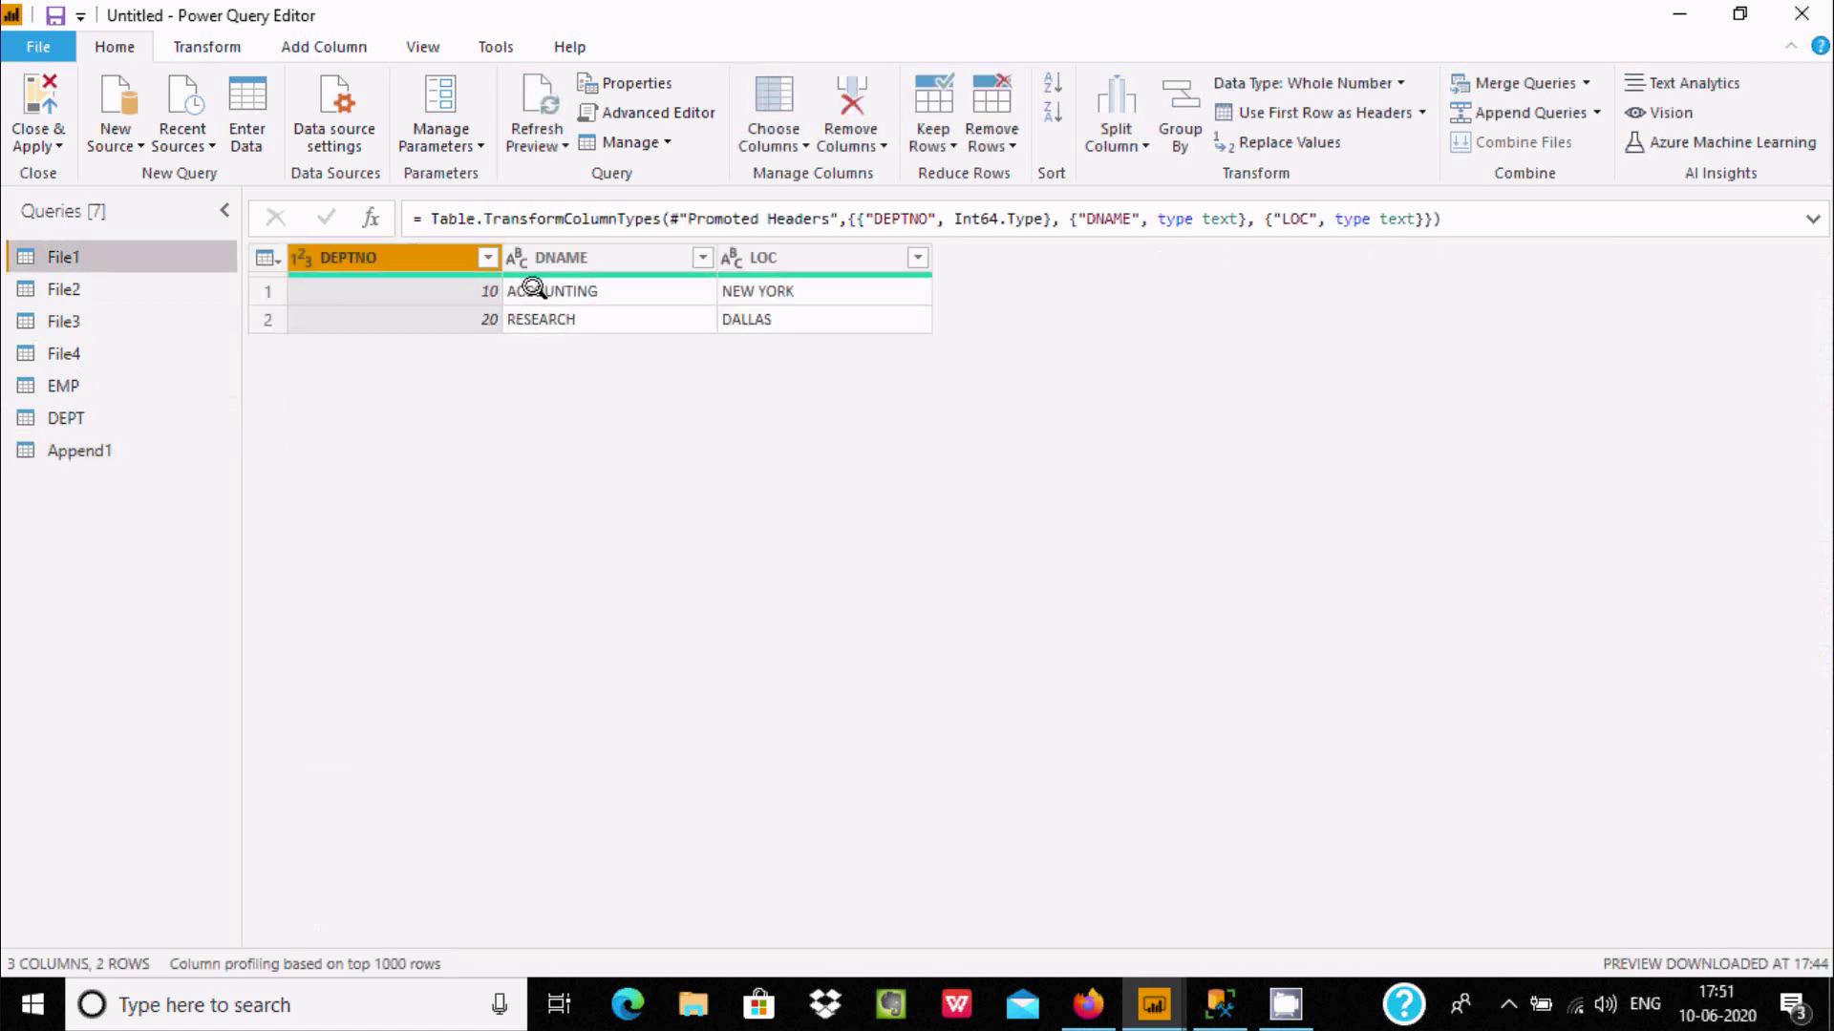
click(76, 287)
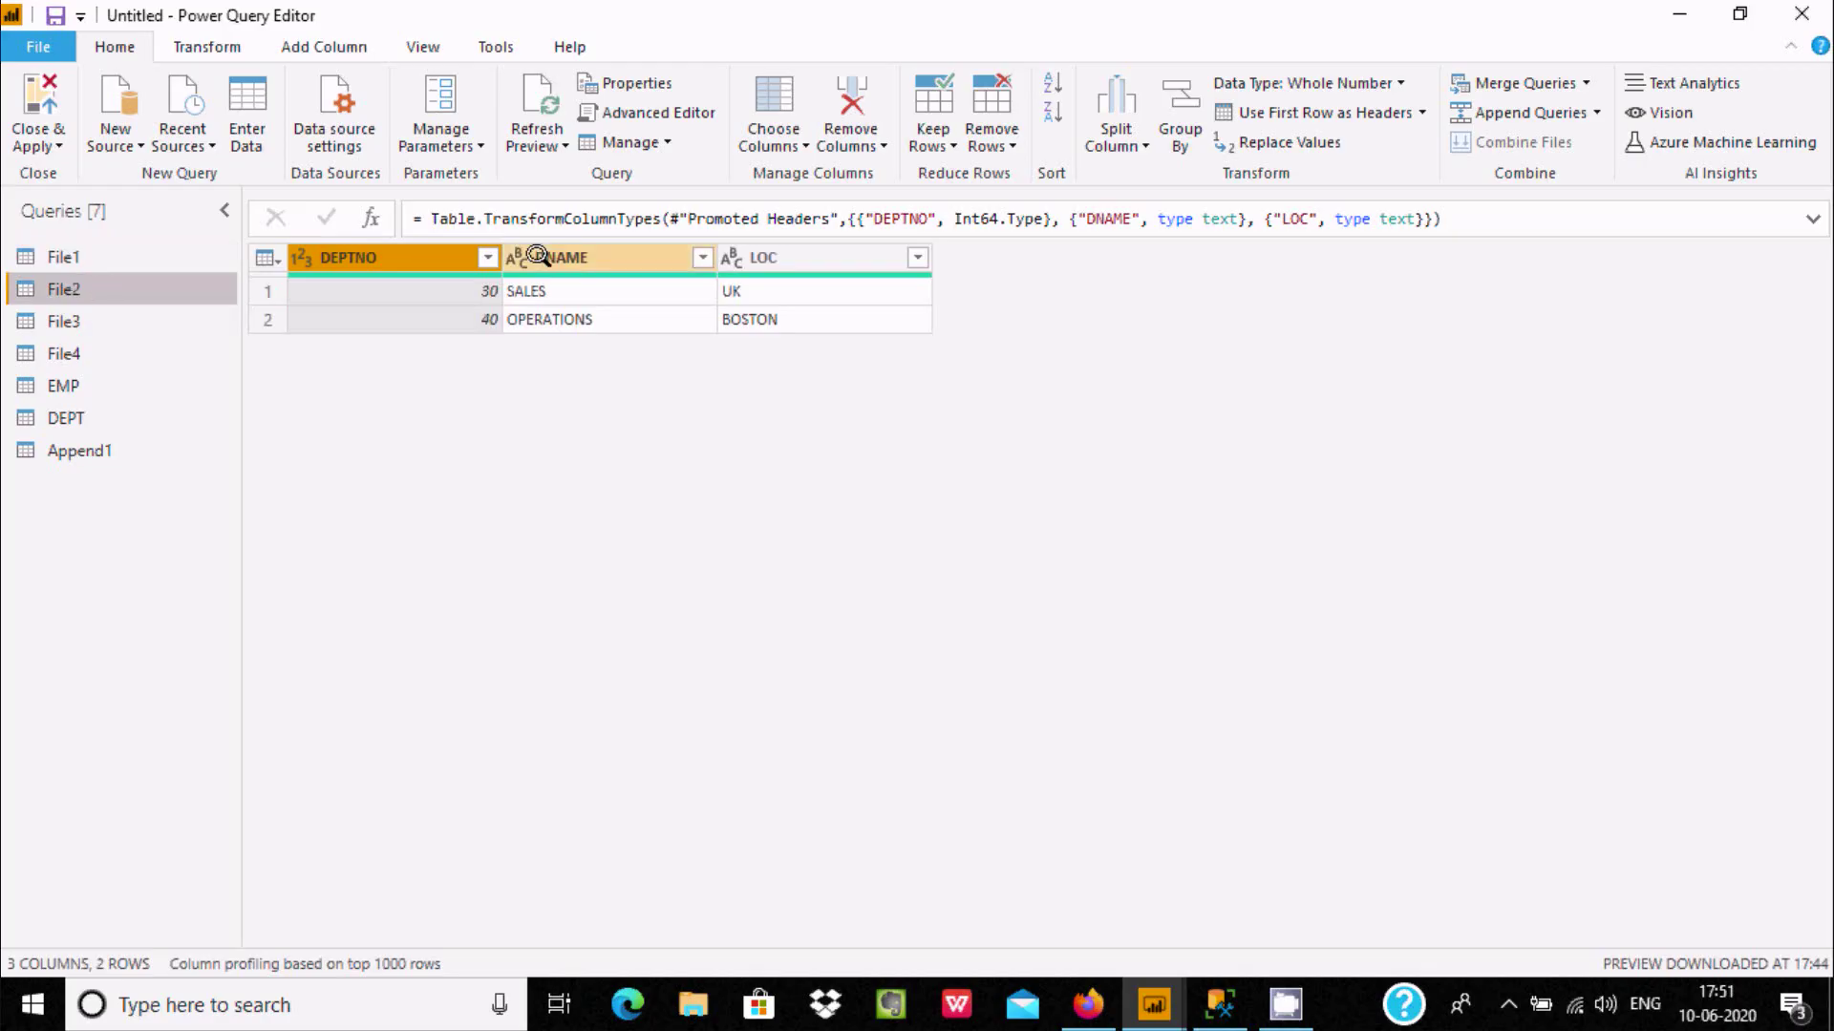
double_click(88, 319)
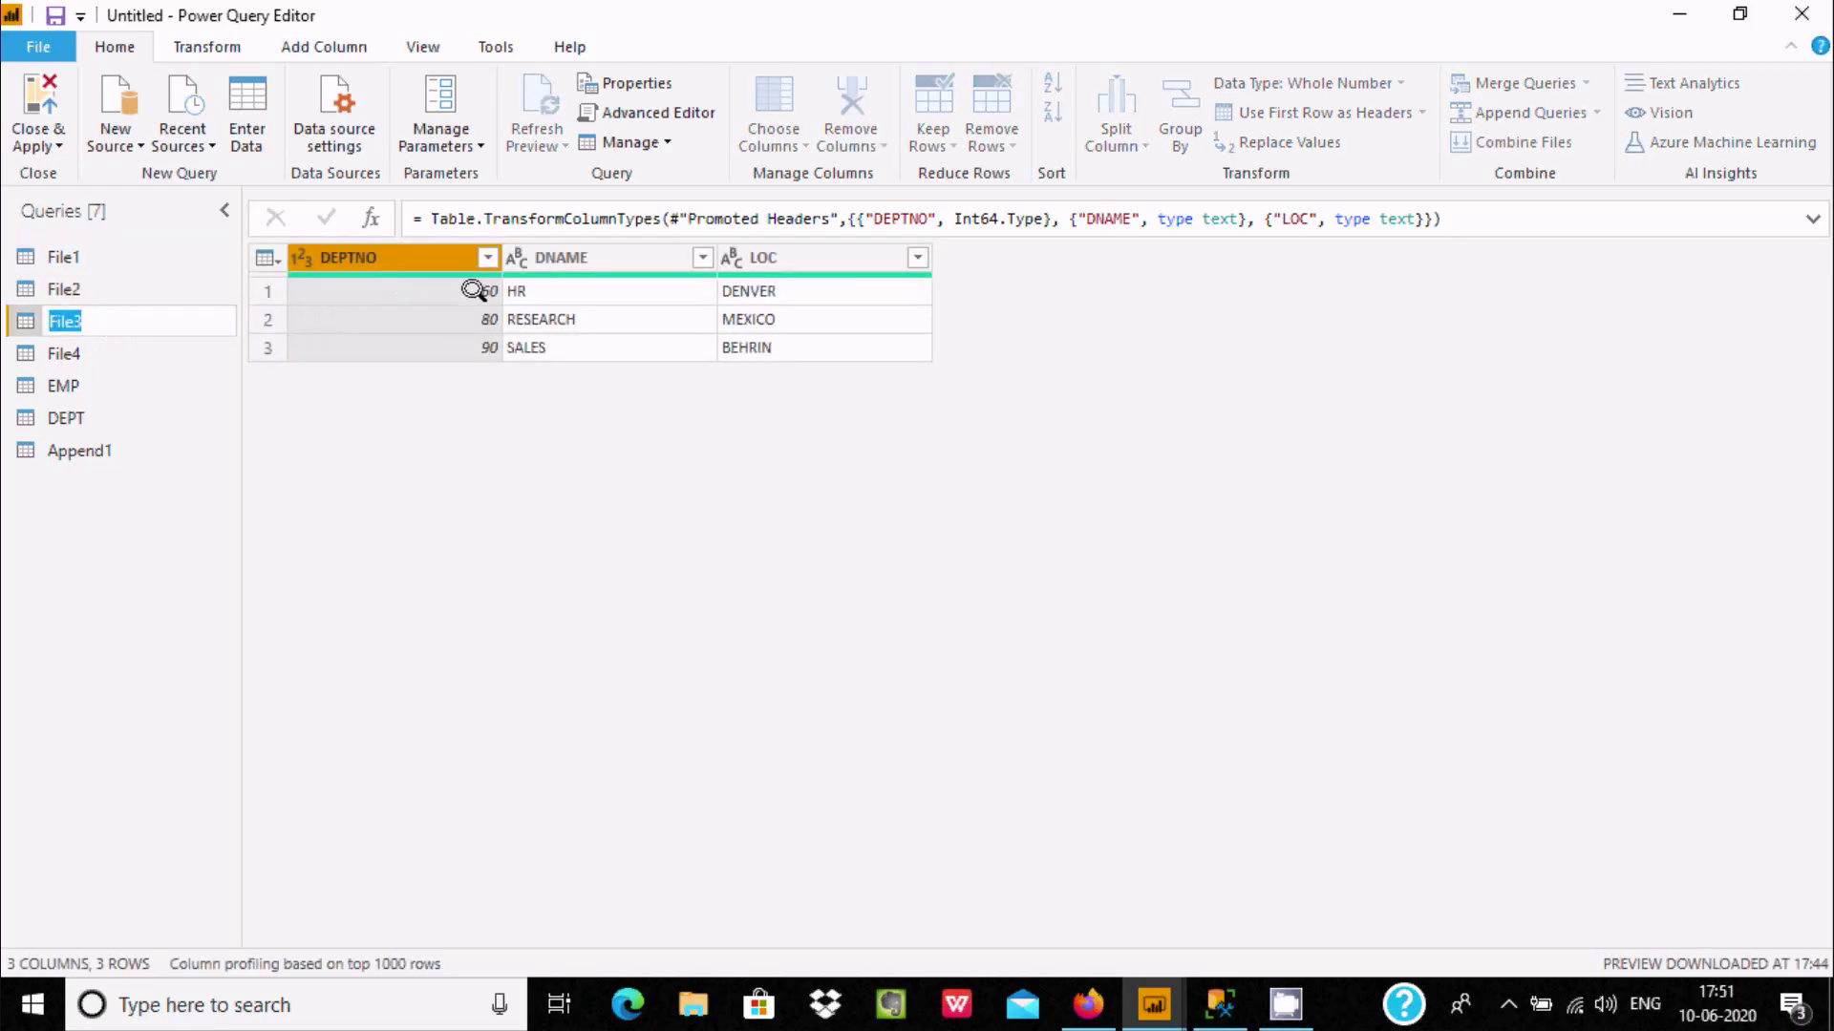
double_click(107, 352)
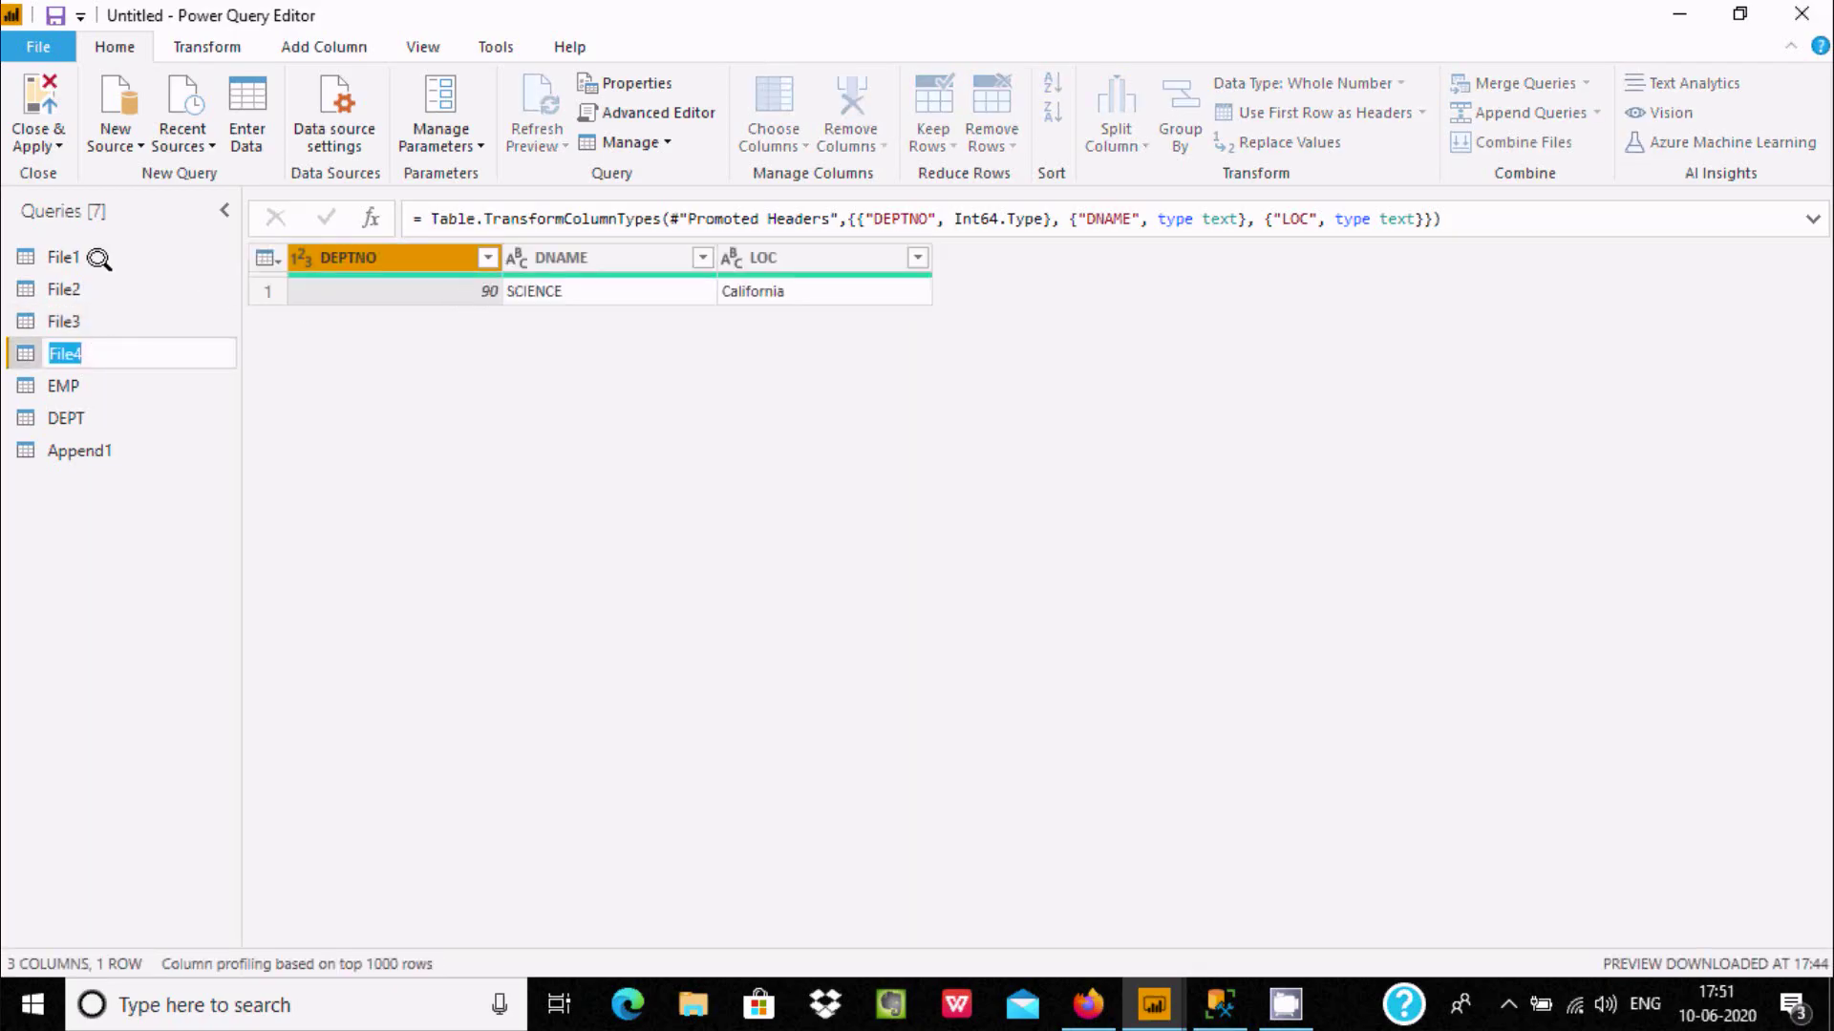
key(Return)
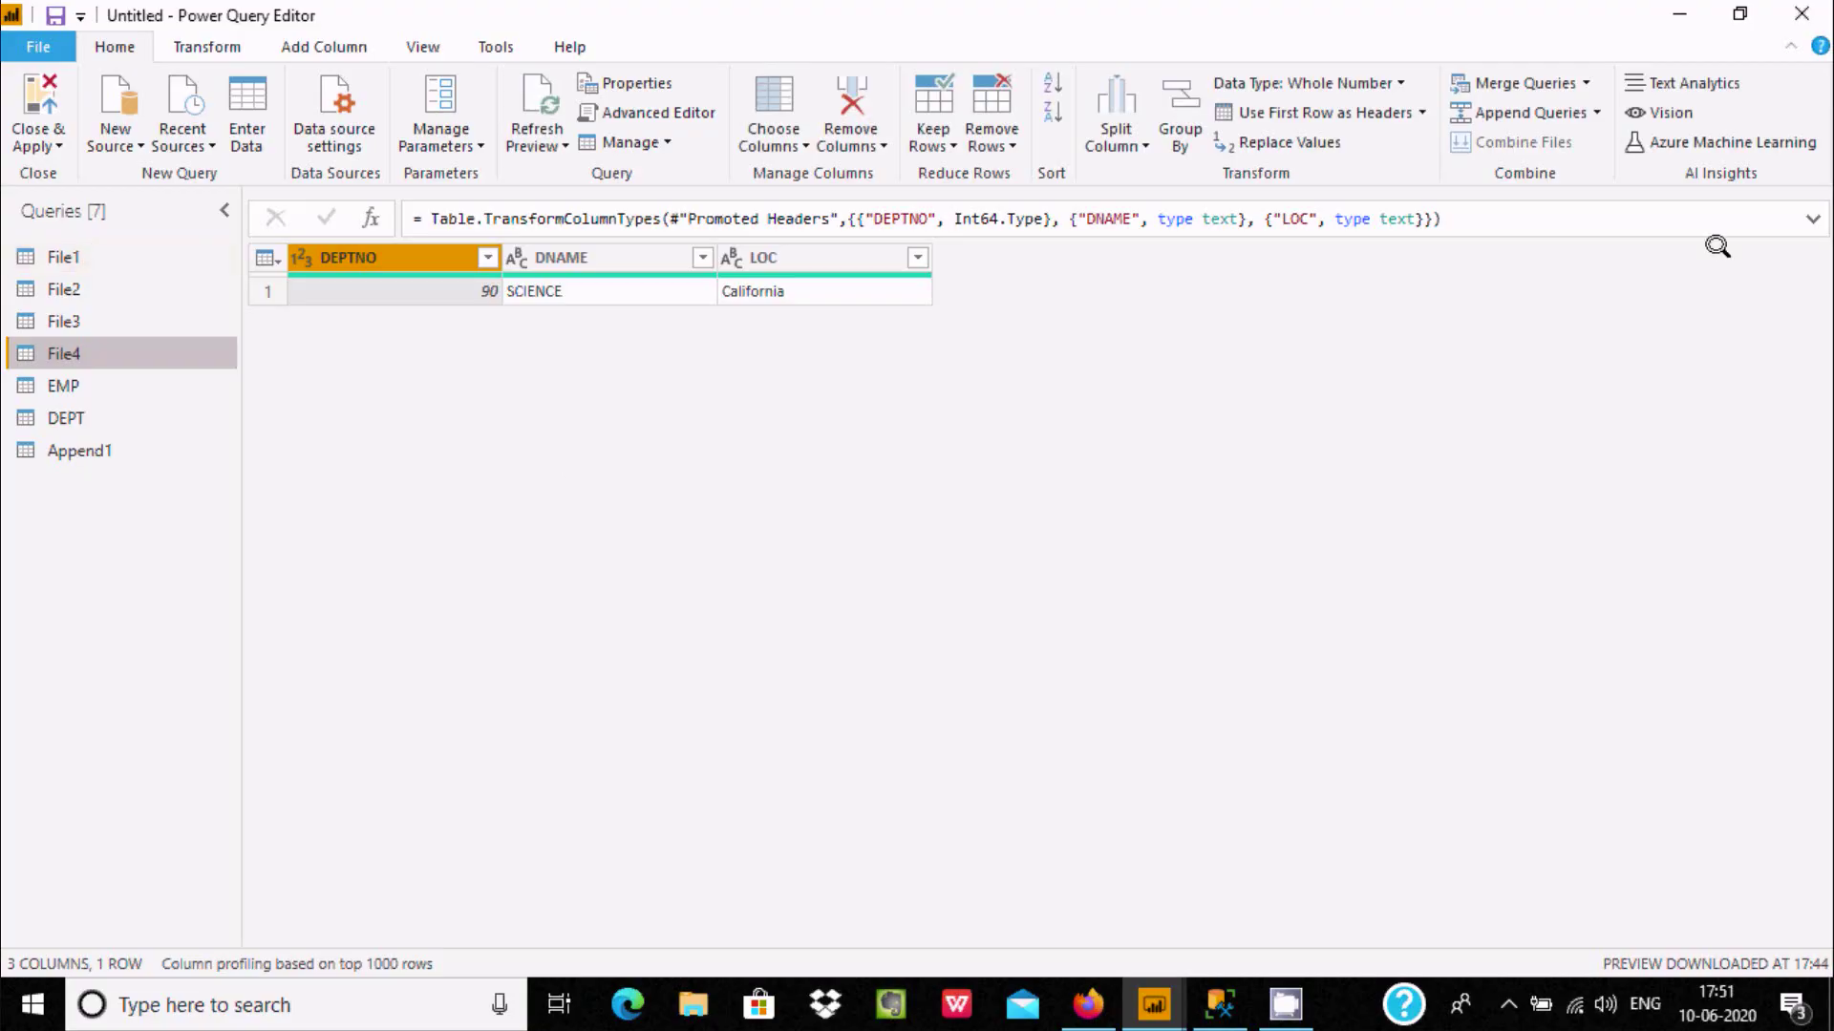
Append the three-or-more-tables selection File1, File2, File3 and File4 as a new query
click(65, 256)
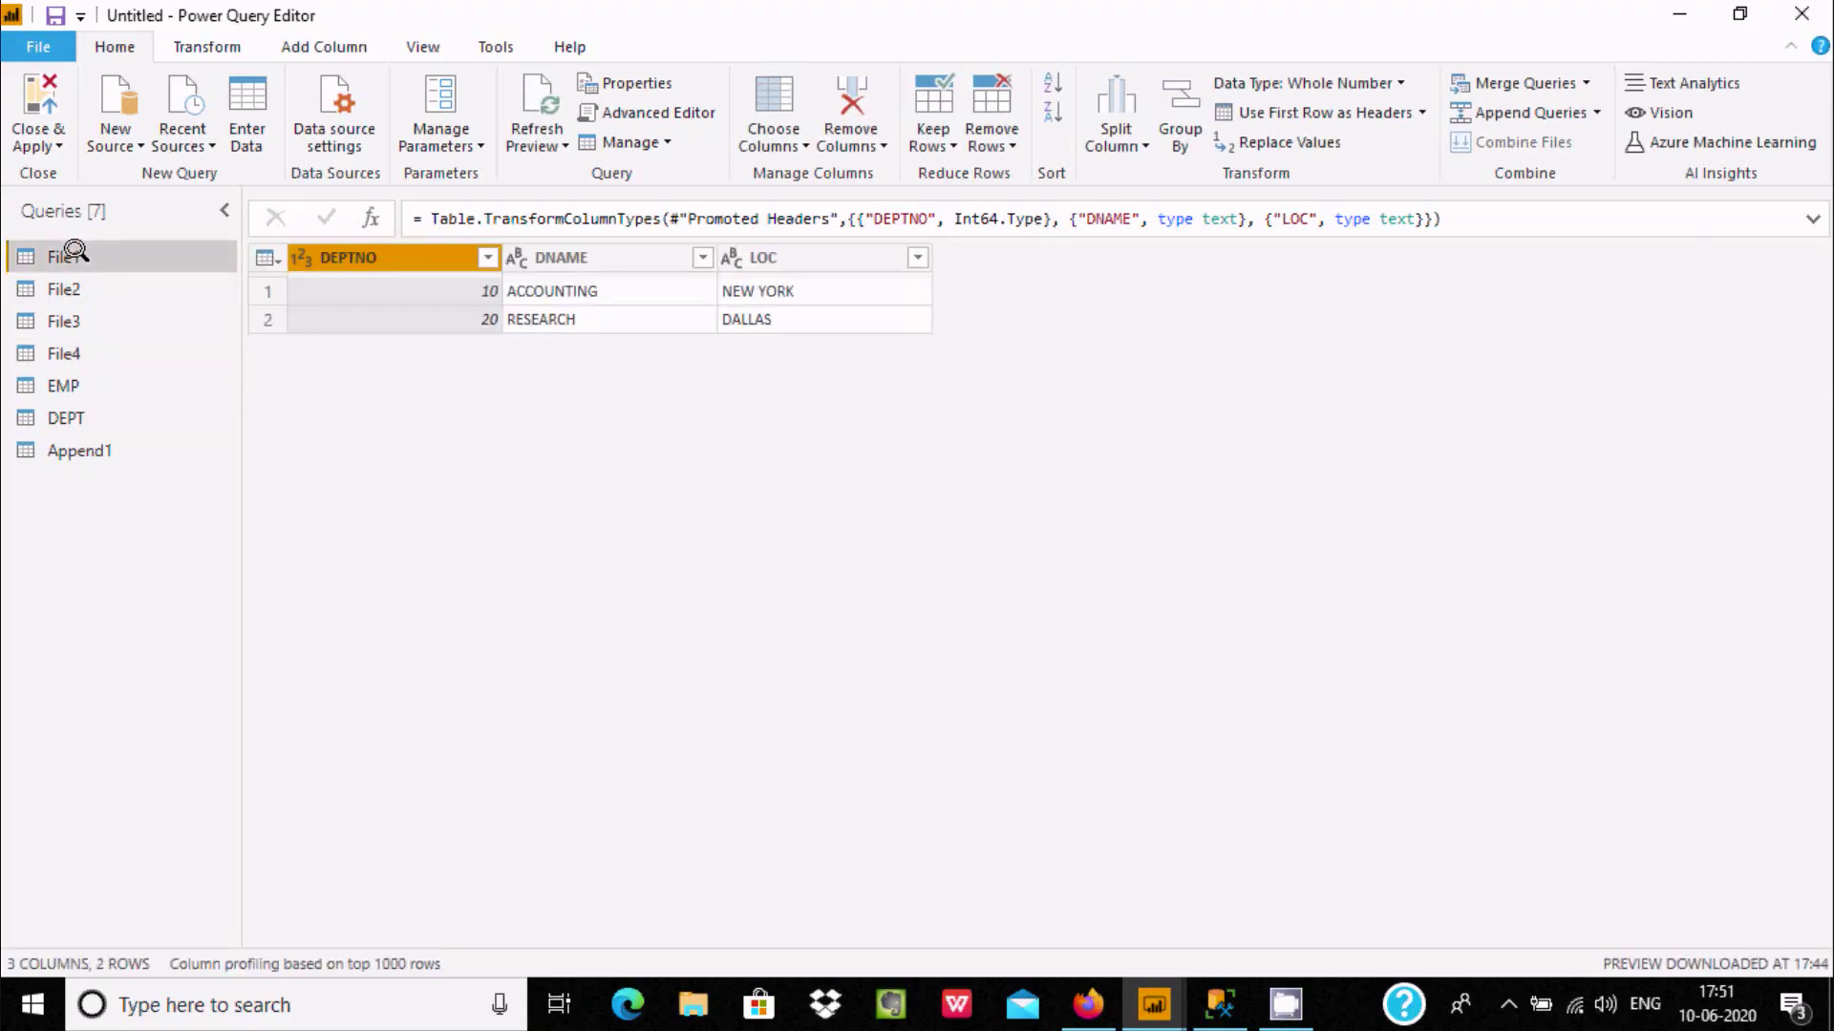
click(1585, 112)
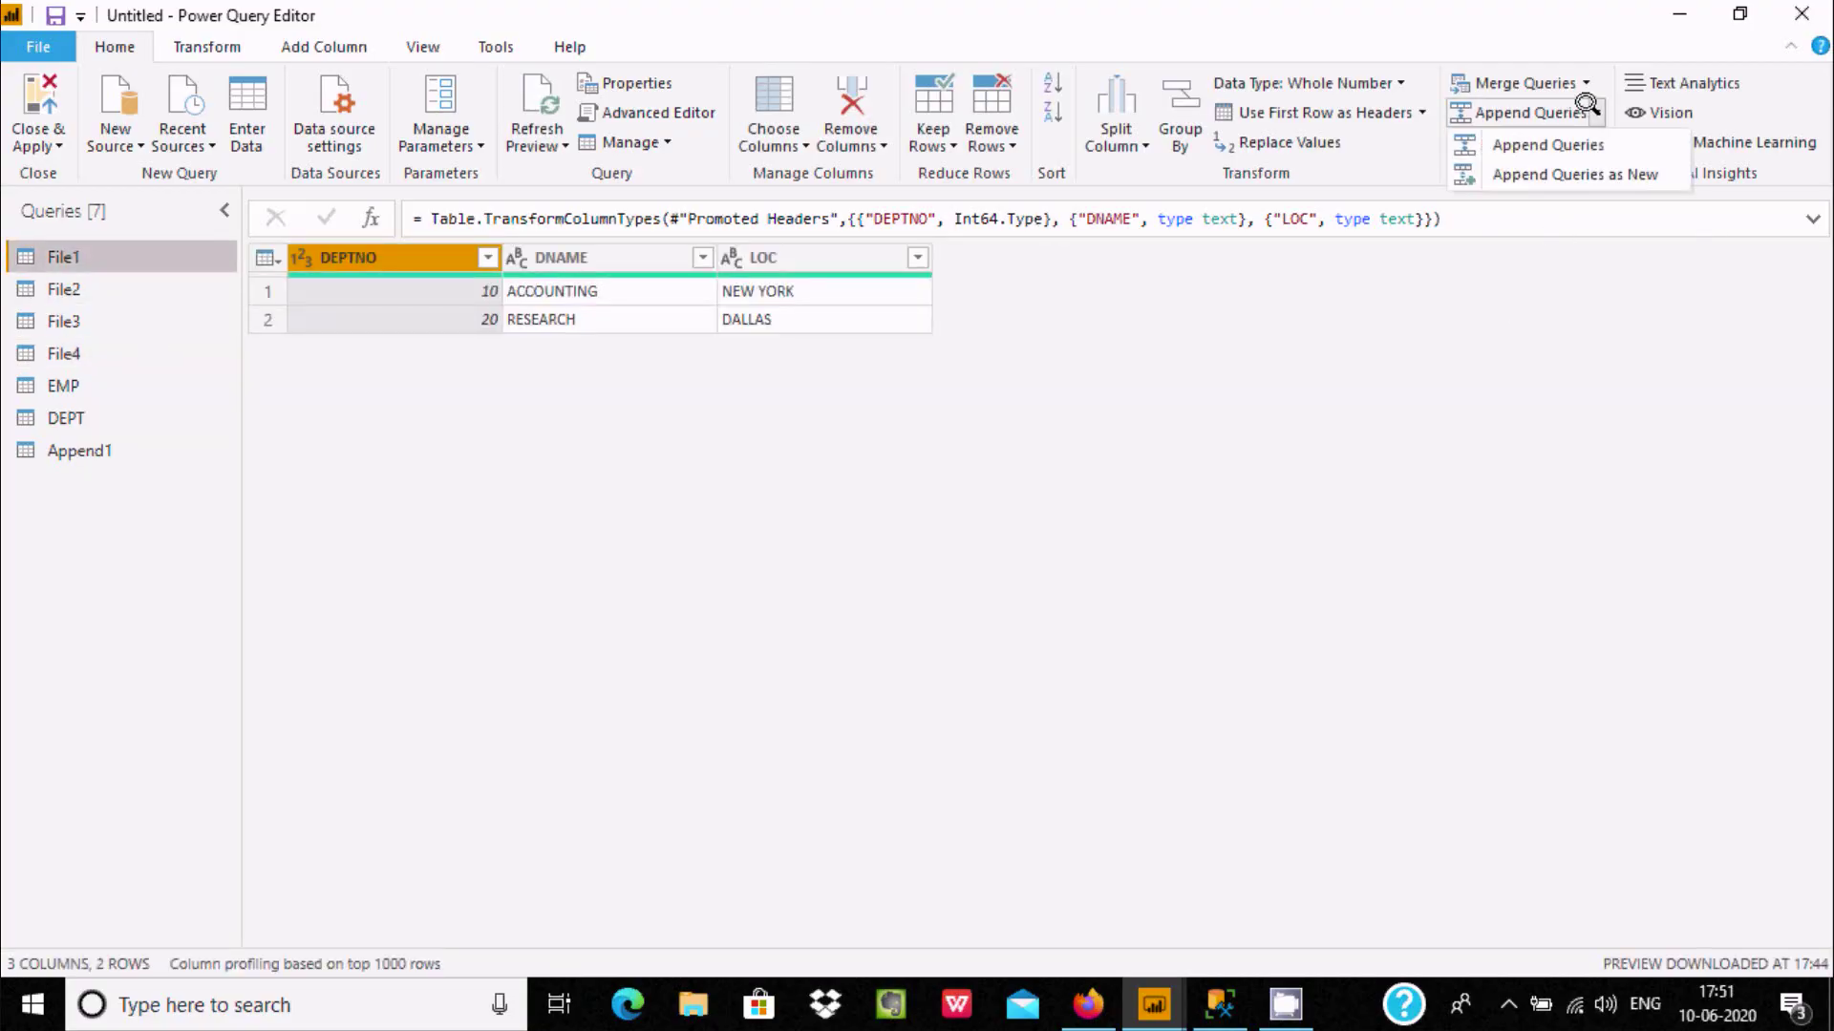
click(1587, 168)
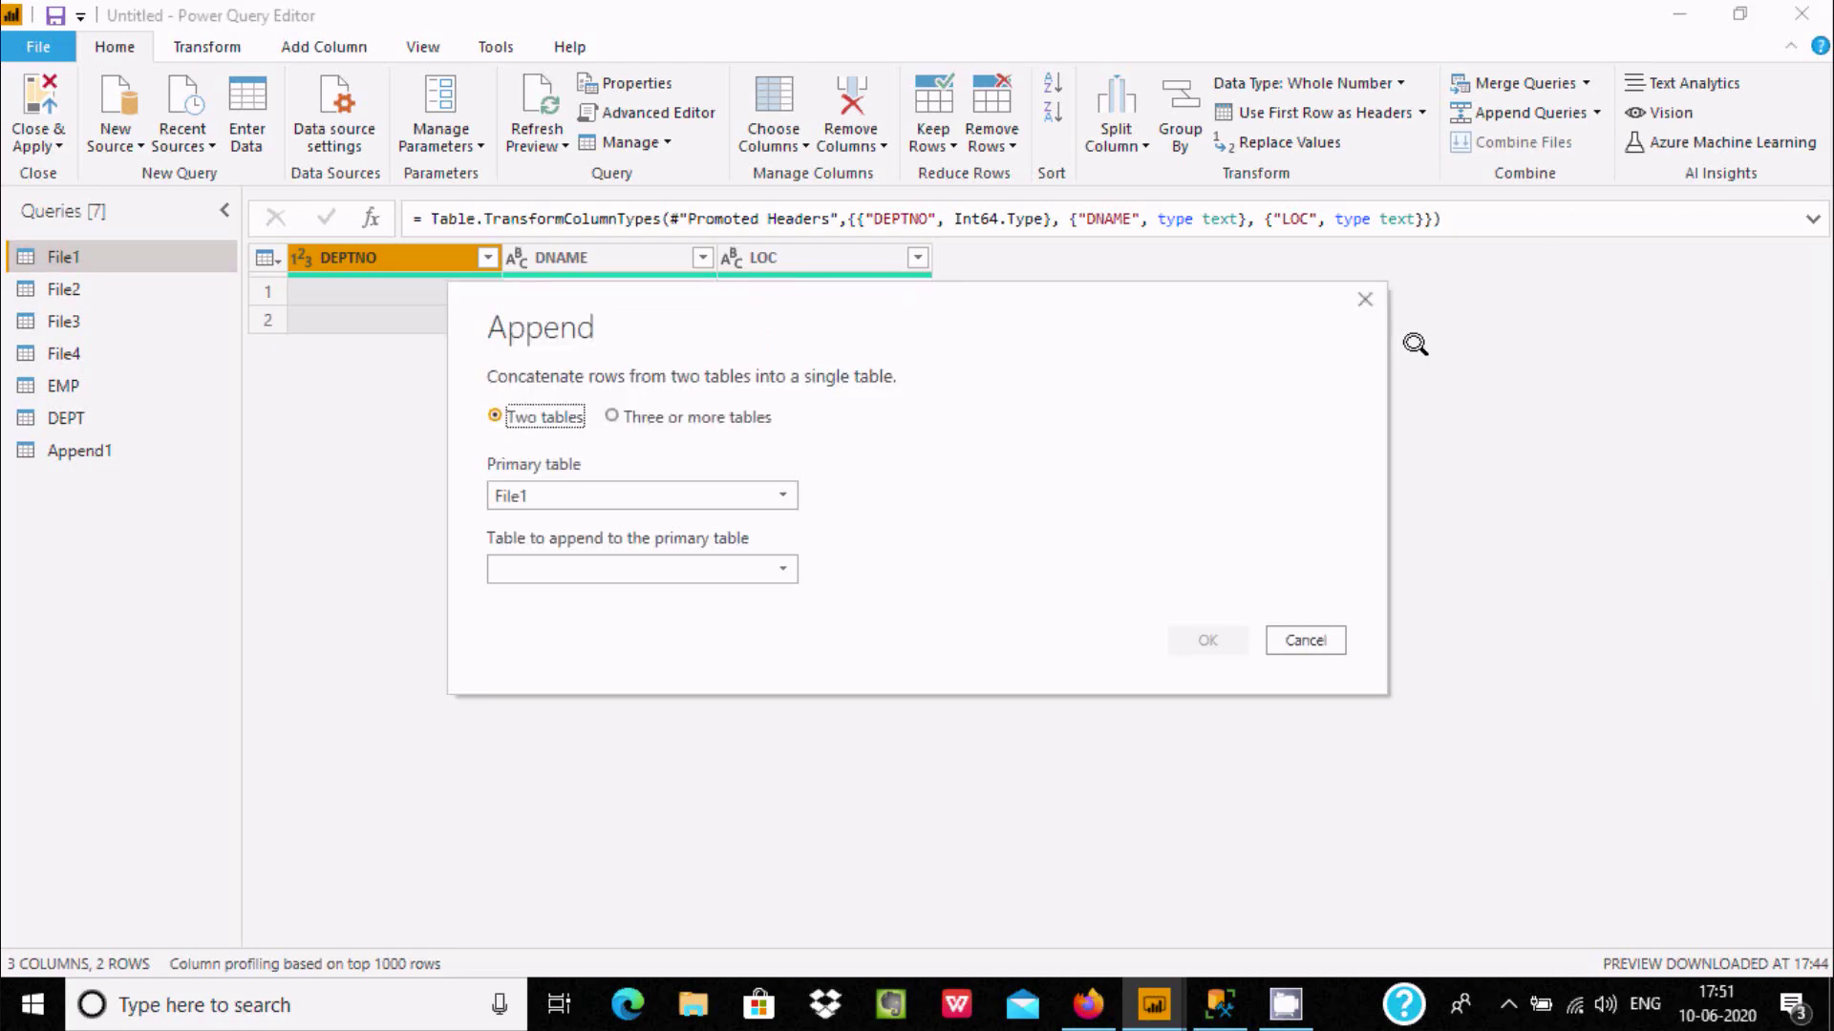
click(635, 418)
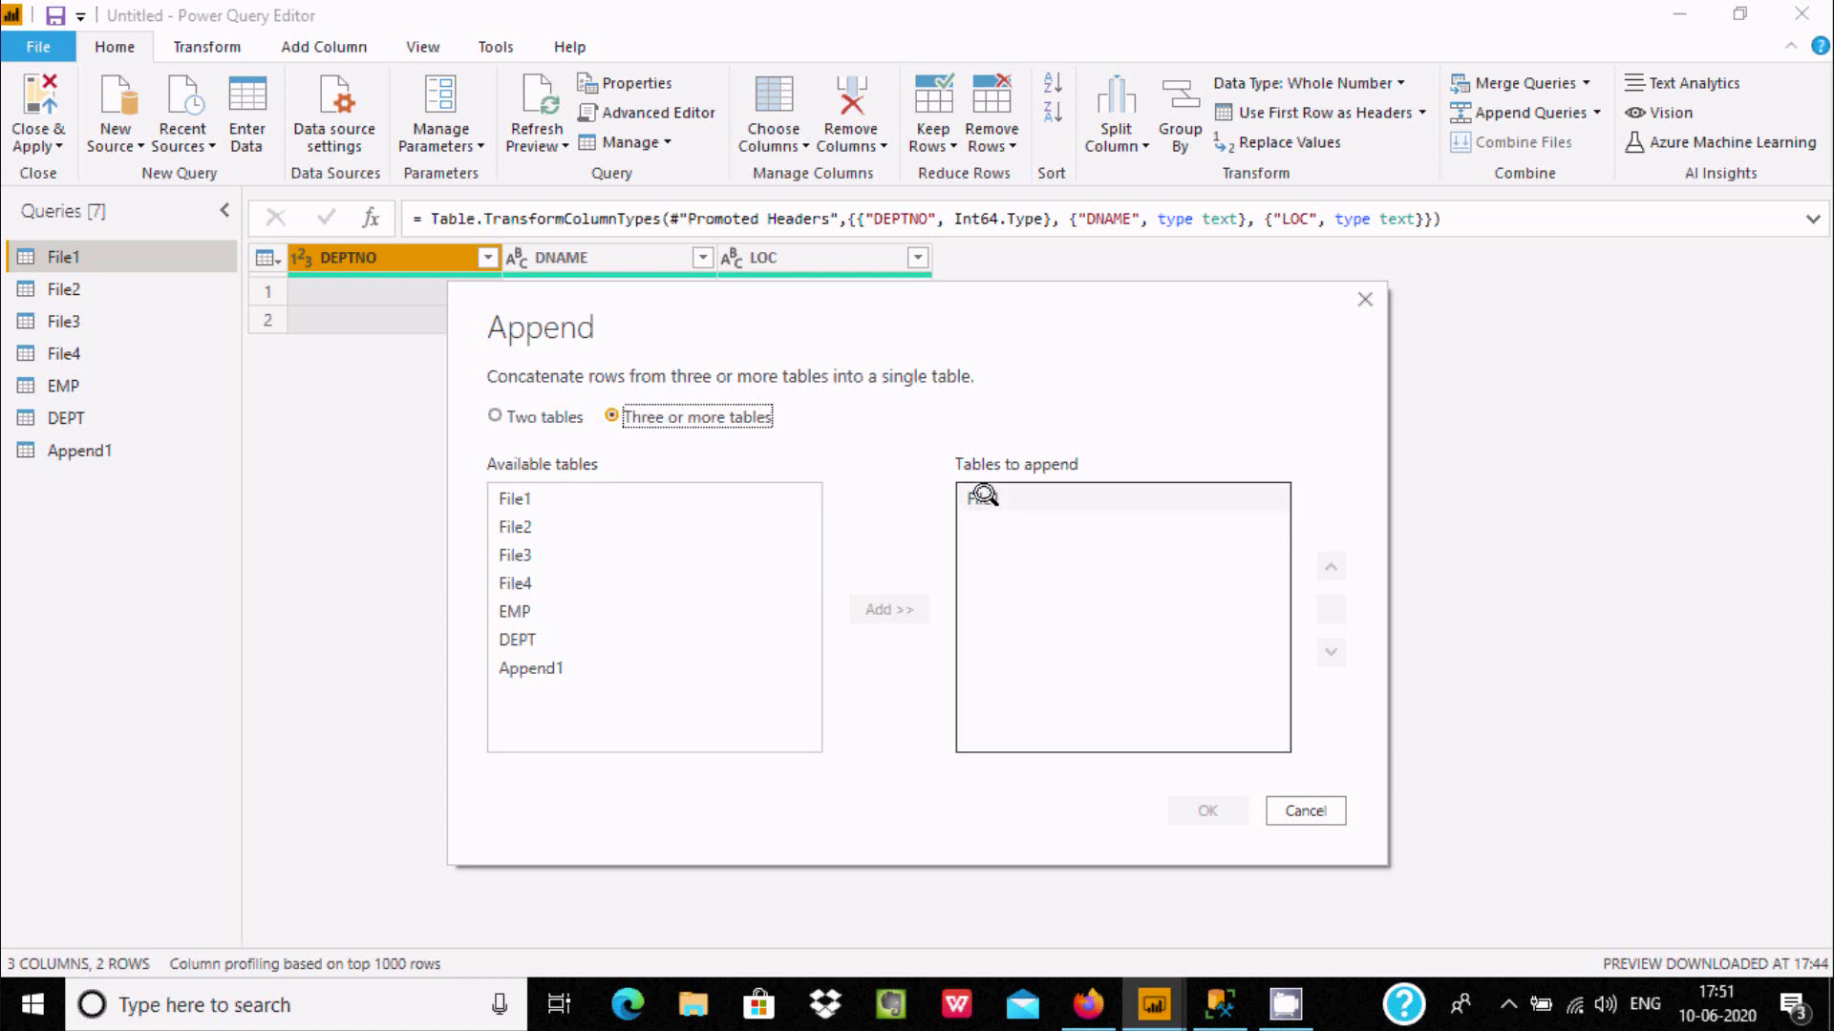
click(516, 523)
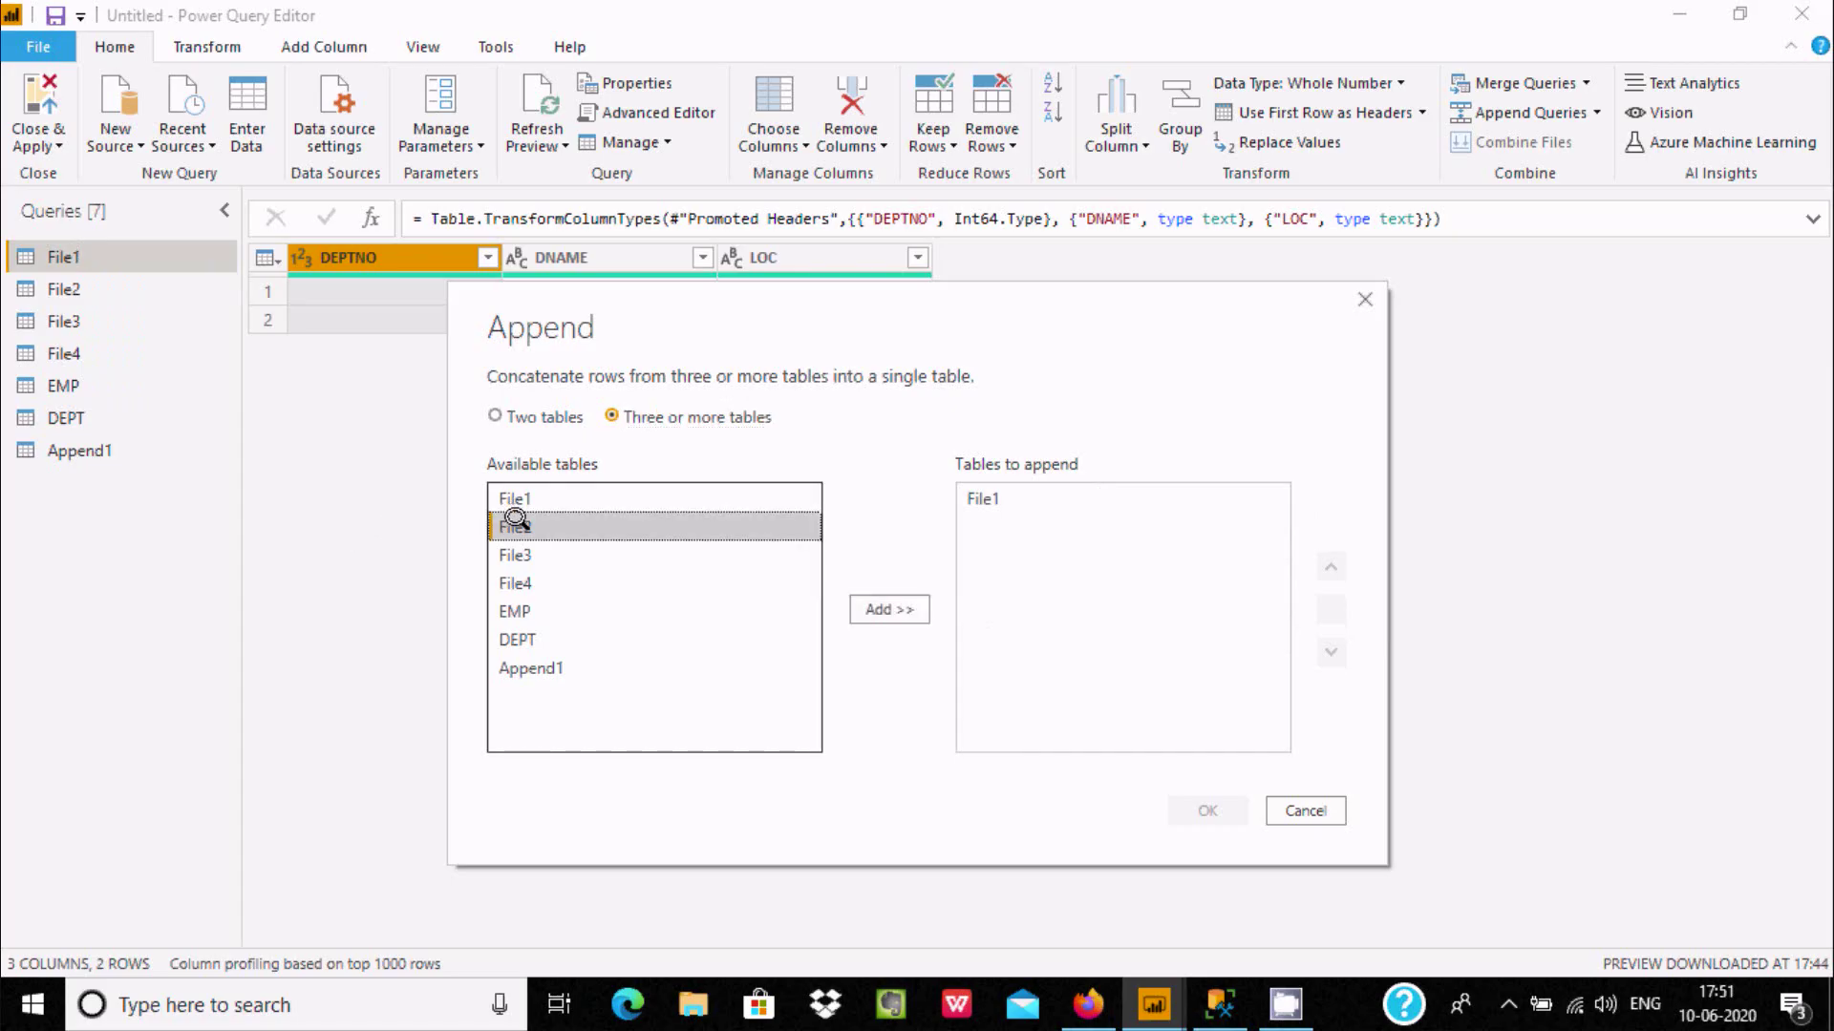
click(889, 609)
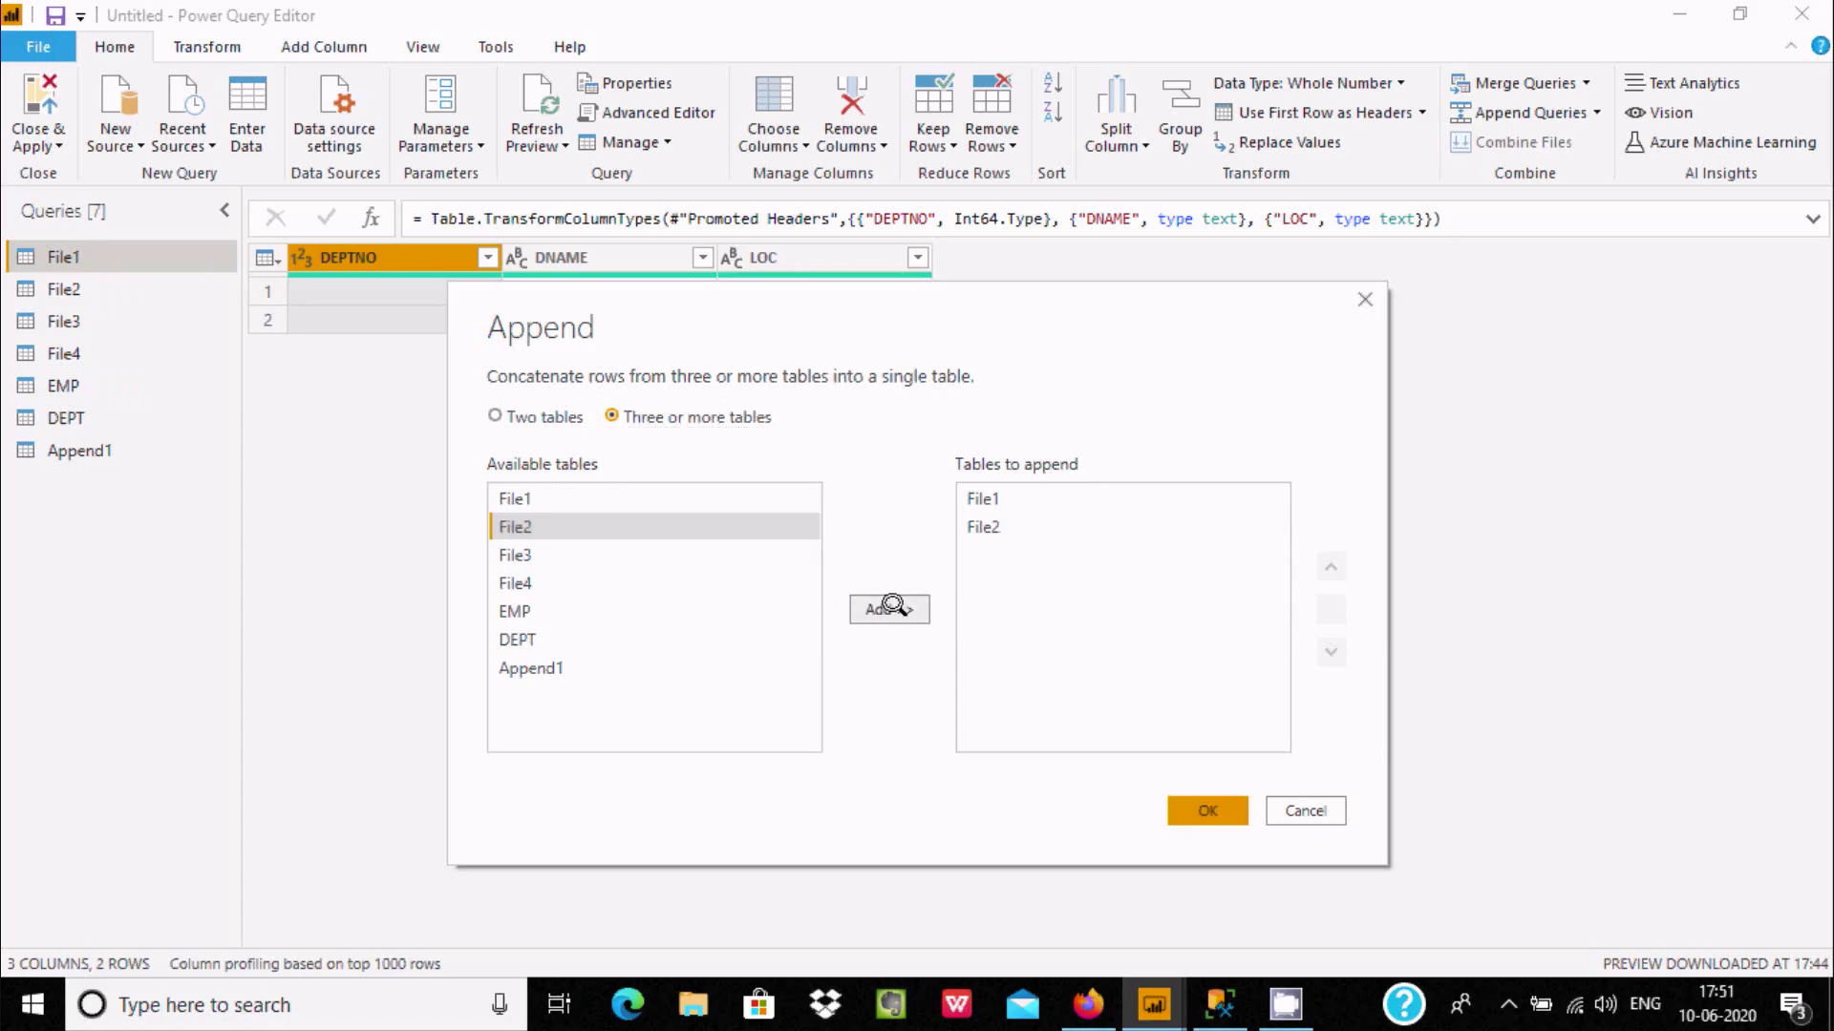
click(514, 555)
click(888, 609)
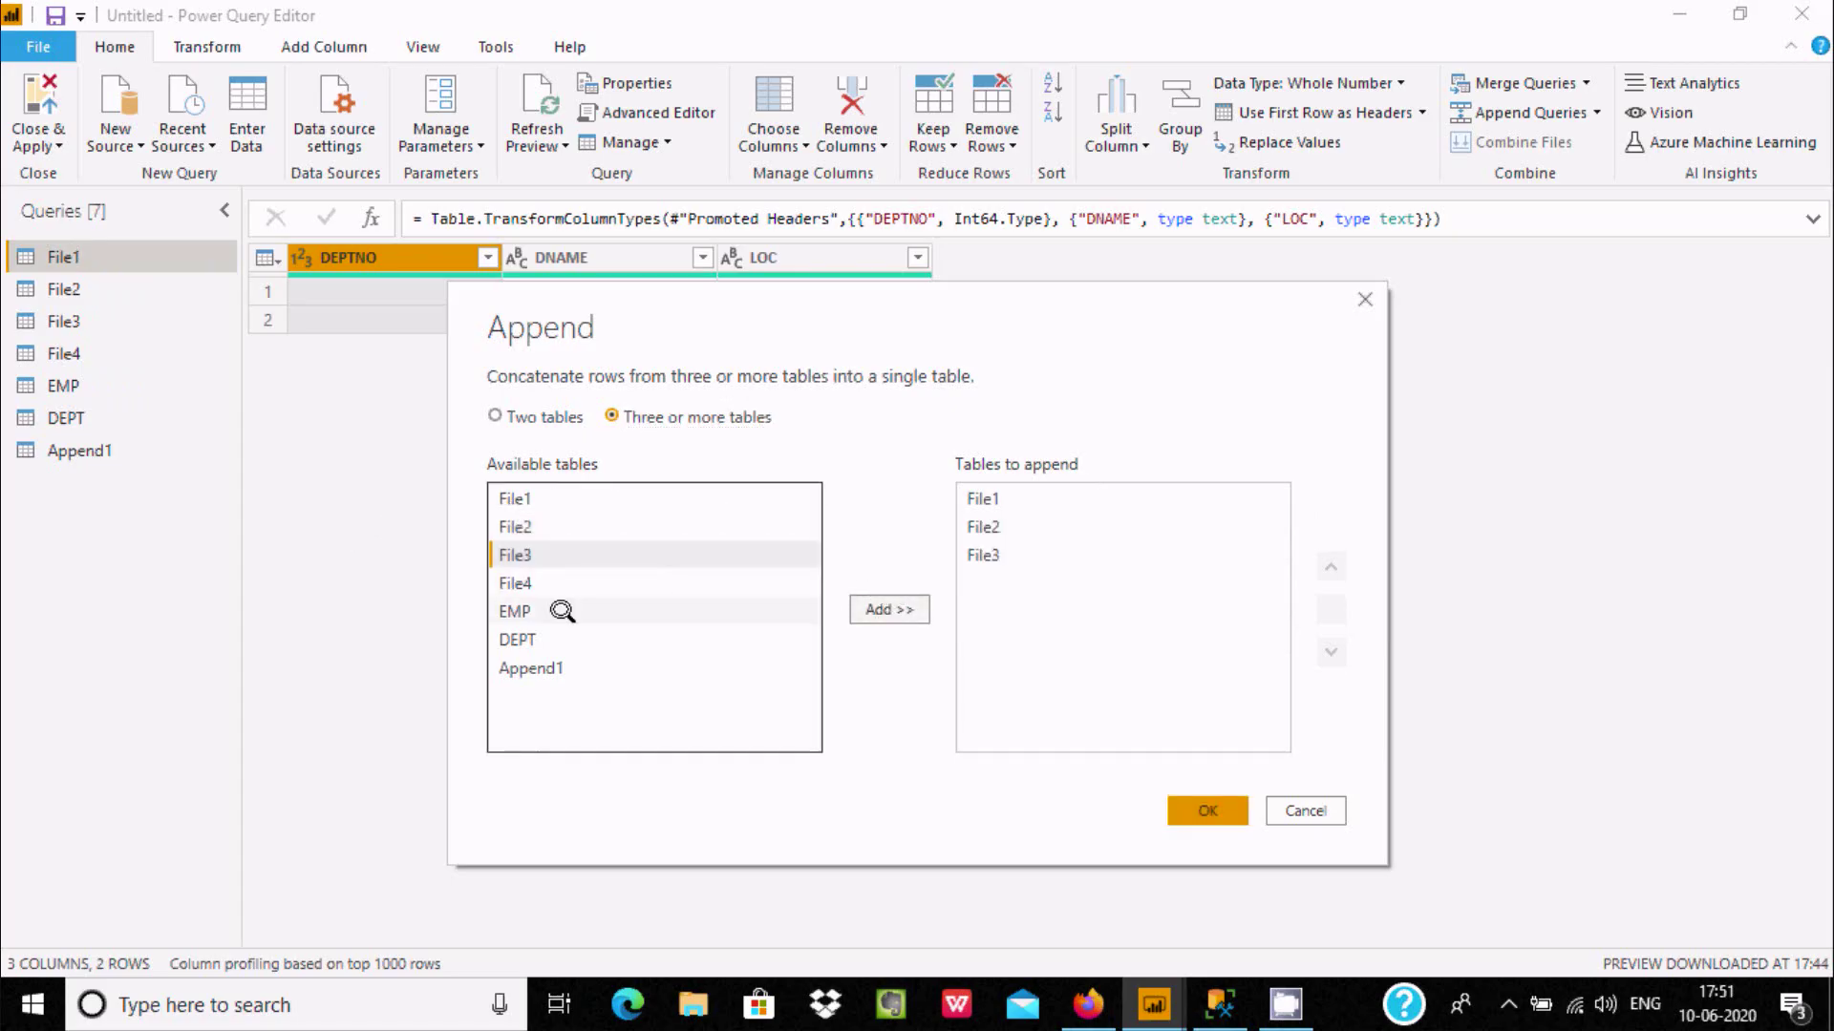
click(516, 583)
click(895, 609)
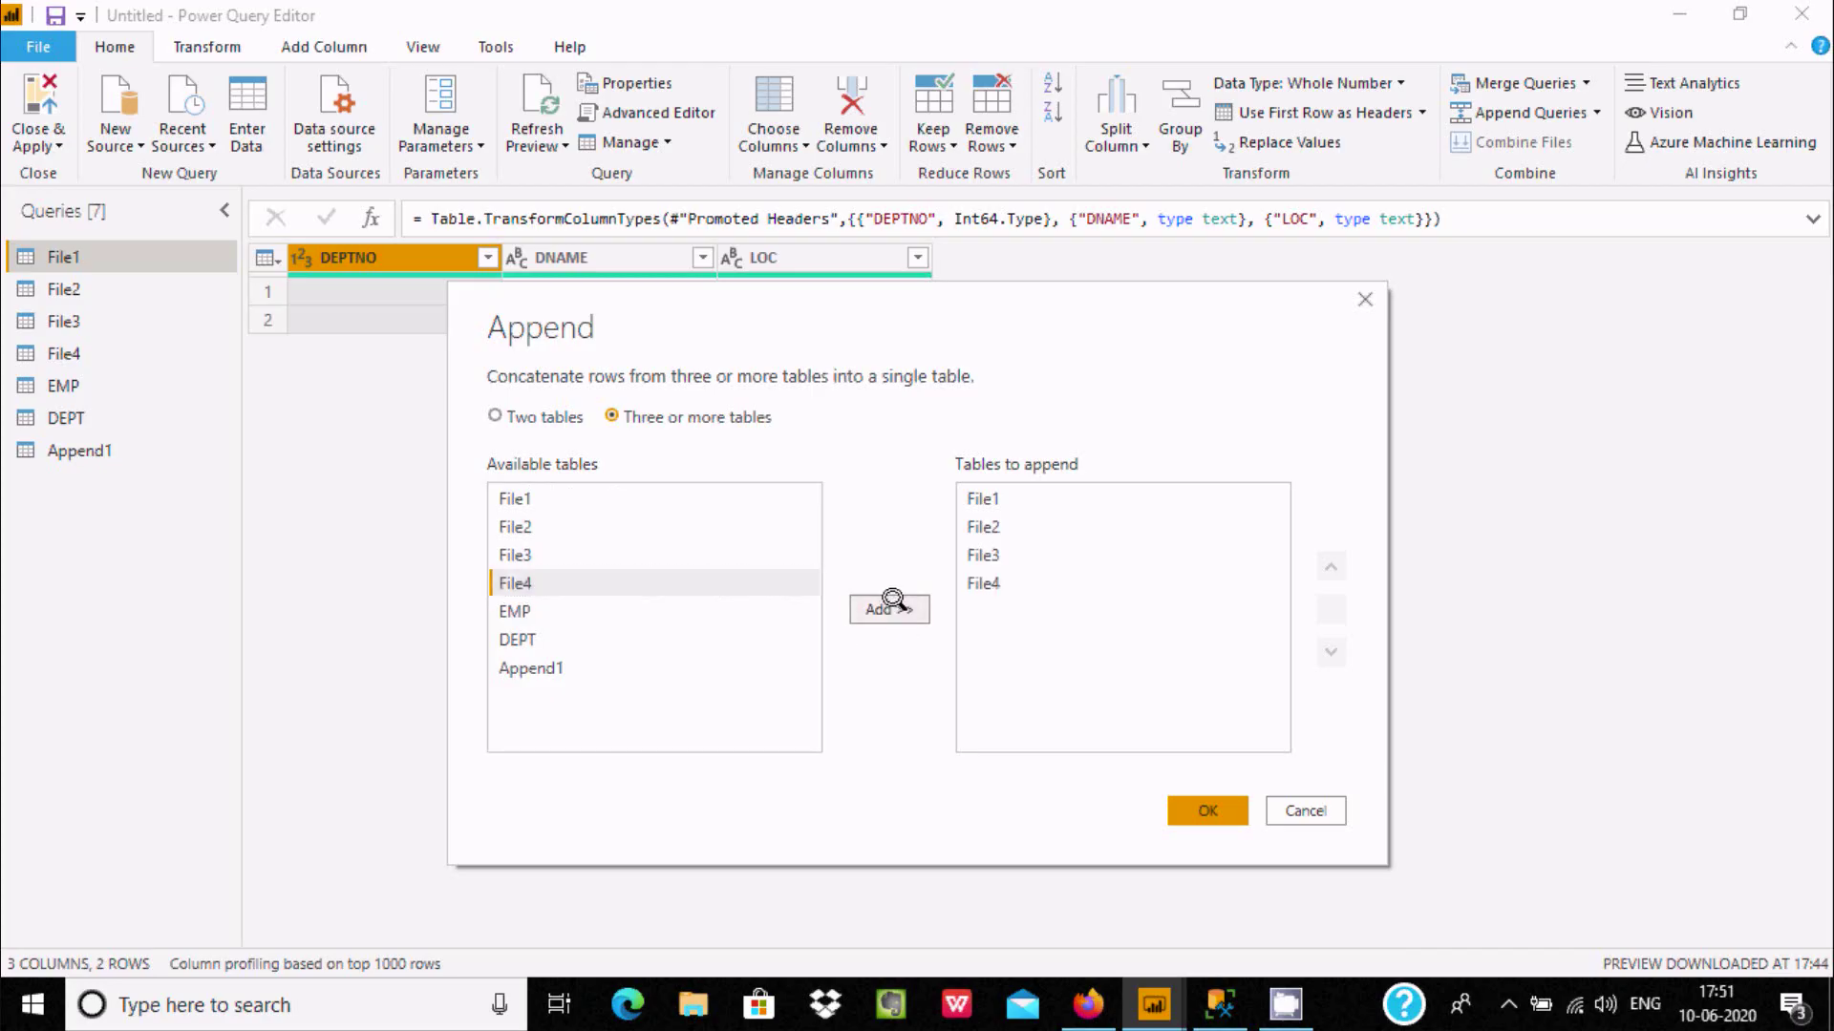
click(1180, 804)
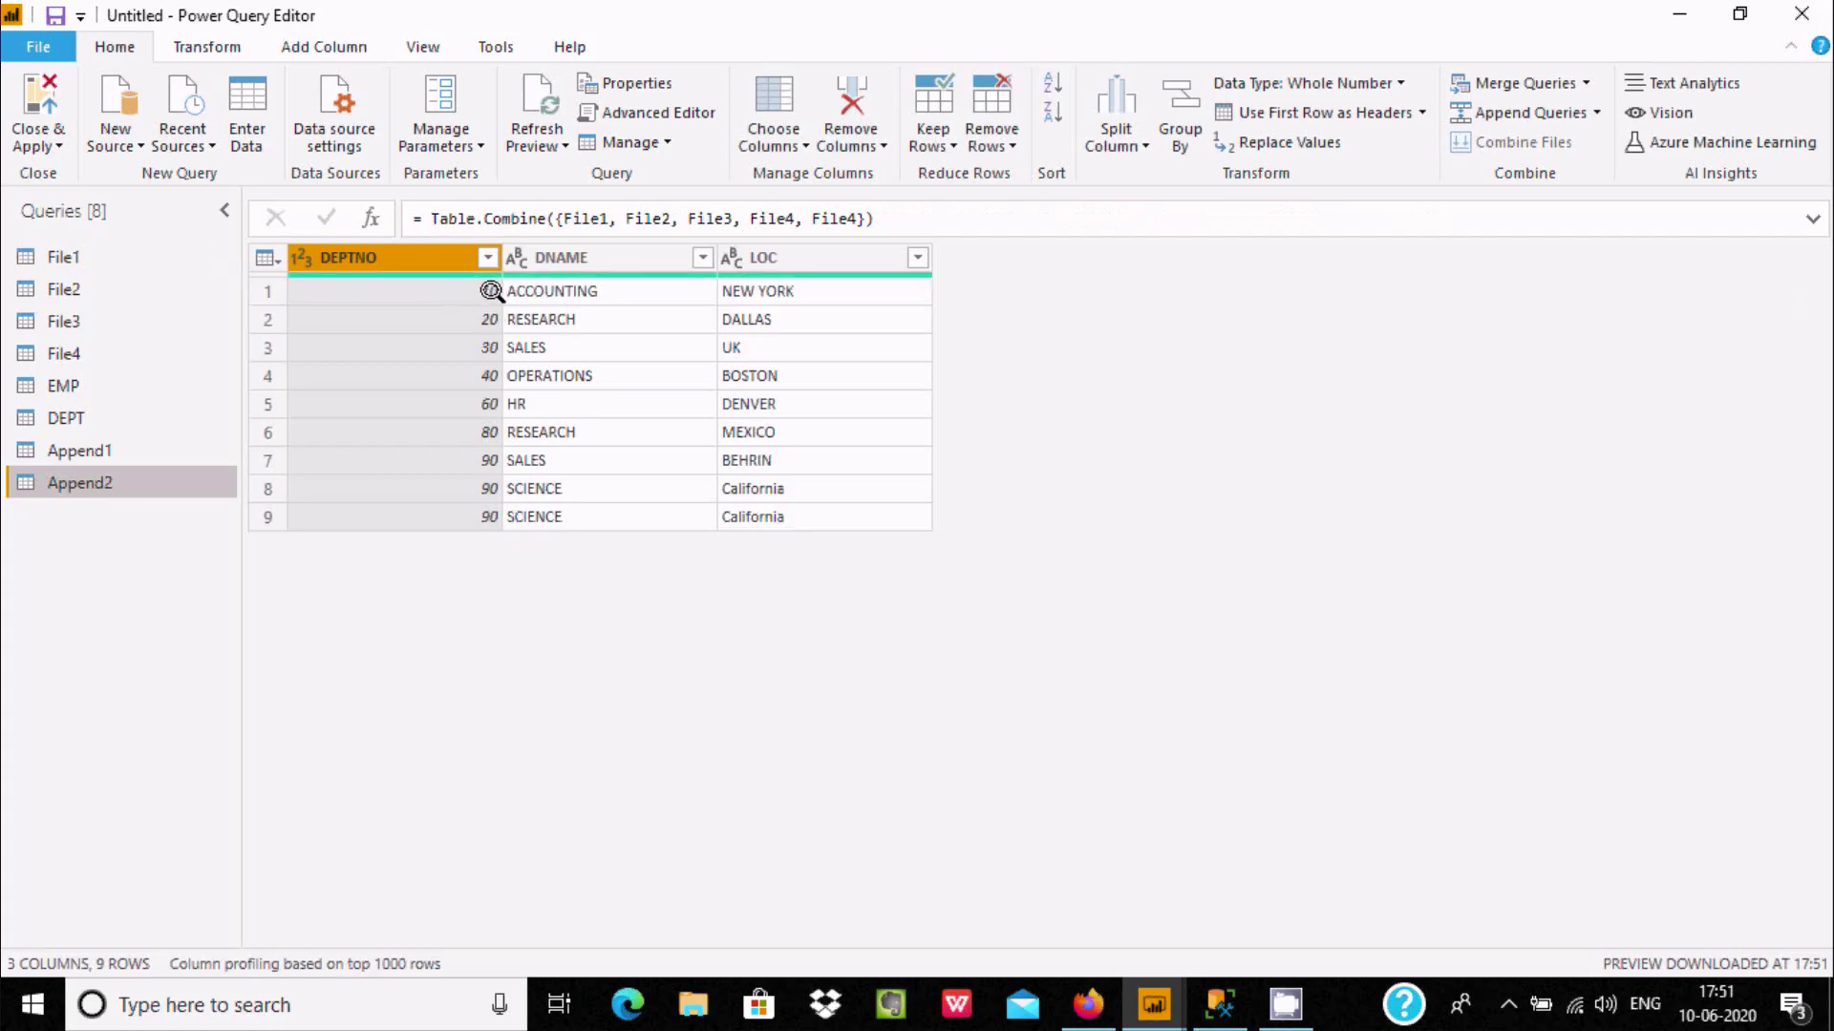
Compare the File1 and File2 rows with the combined files query, and examine the DEPTNO, DNAME and LOC columns of Append1
double_click(91, 256)
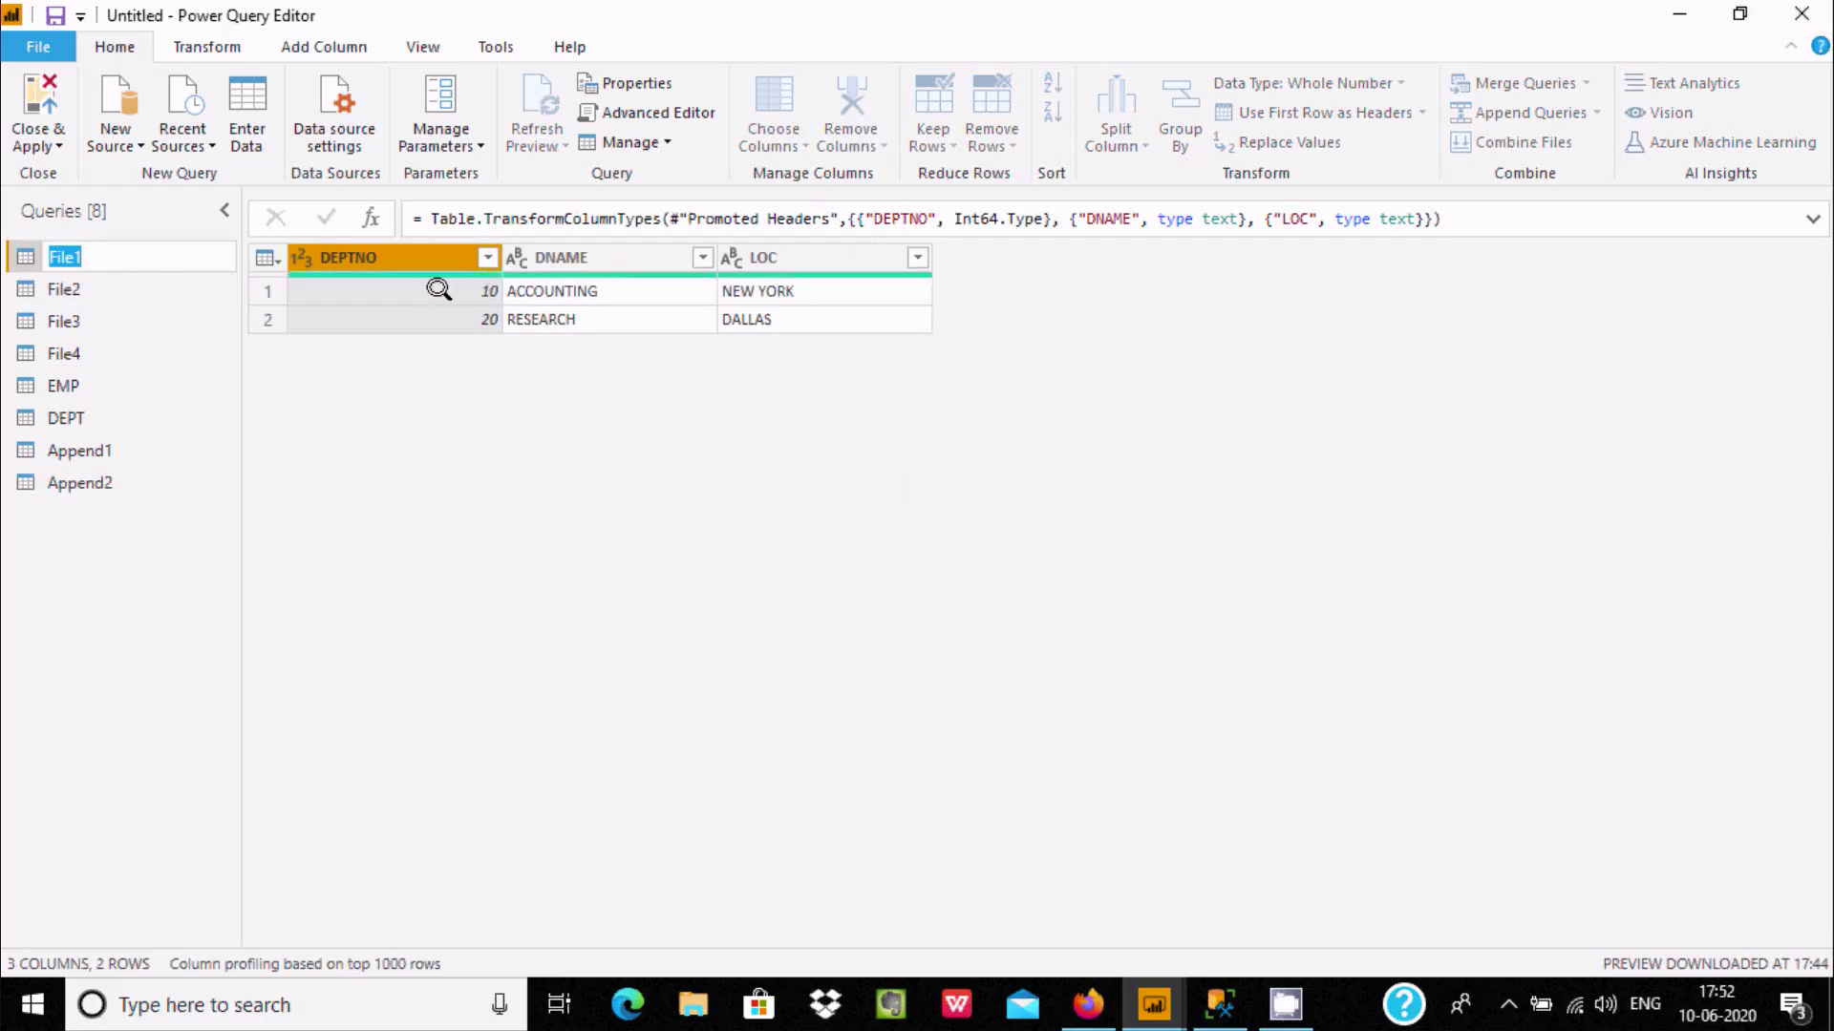
double_click(98, 287)
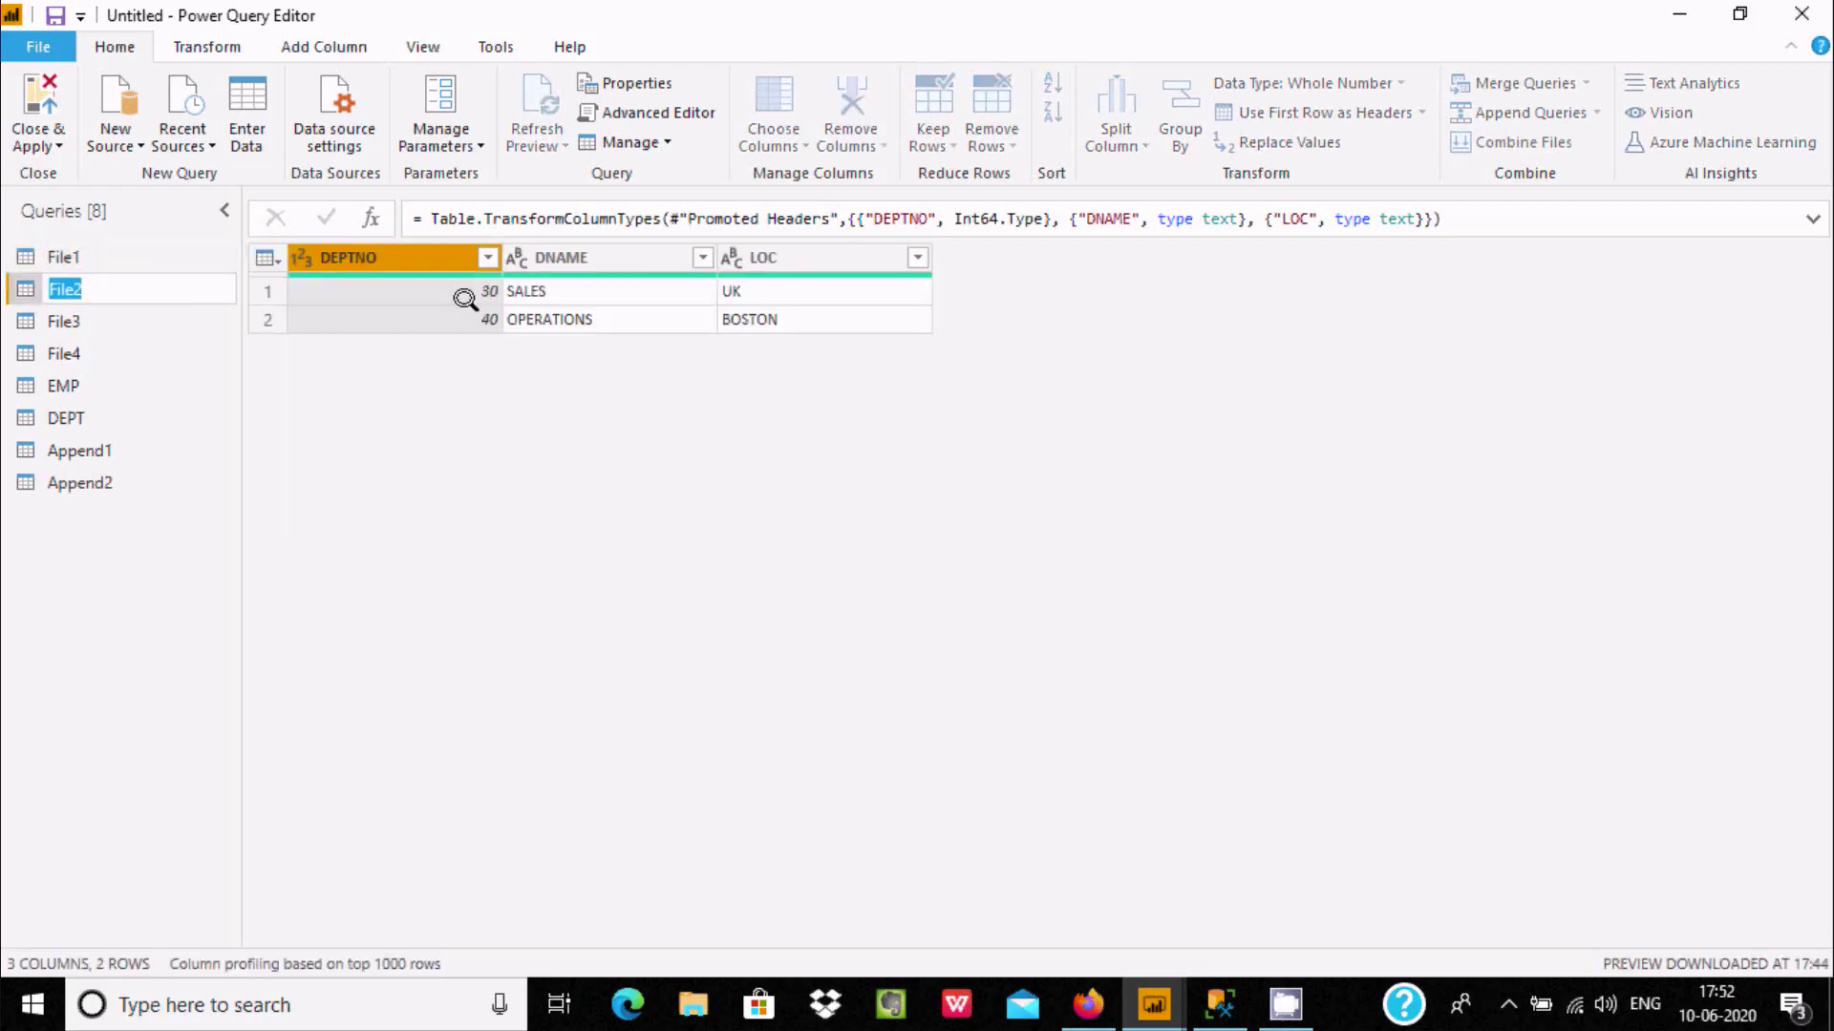
double_click(91, 469)
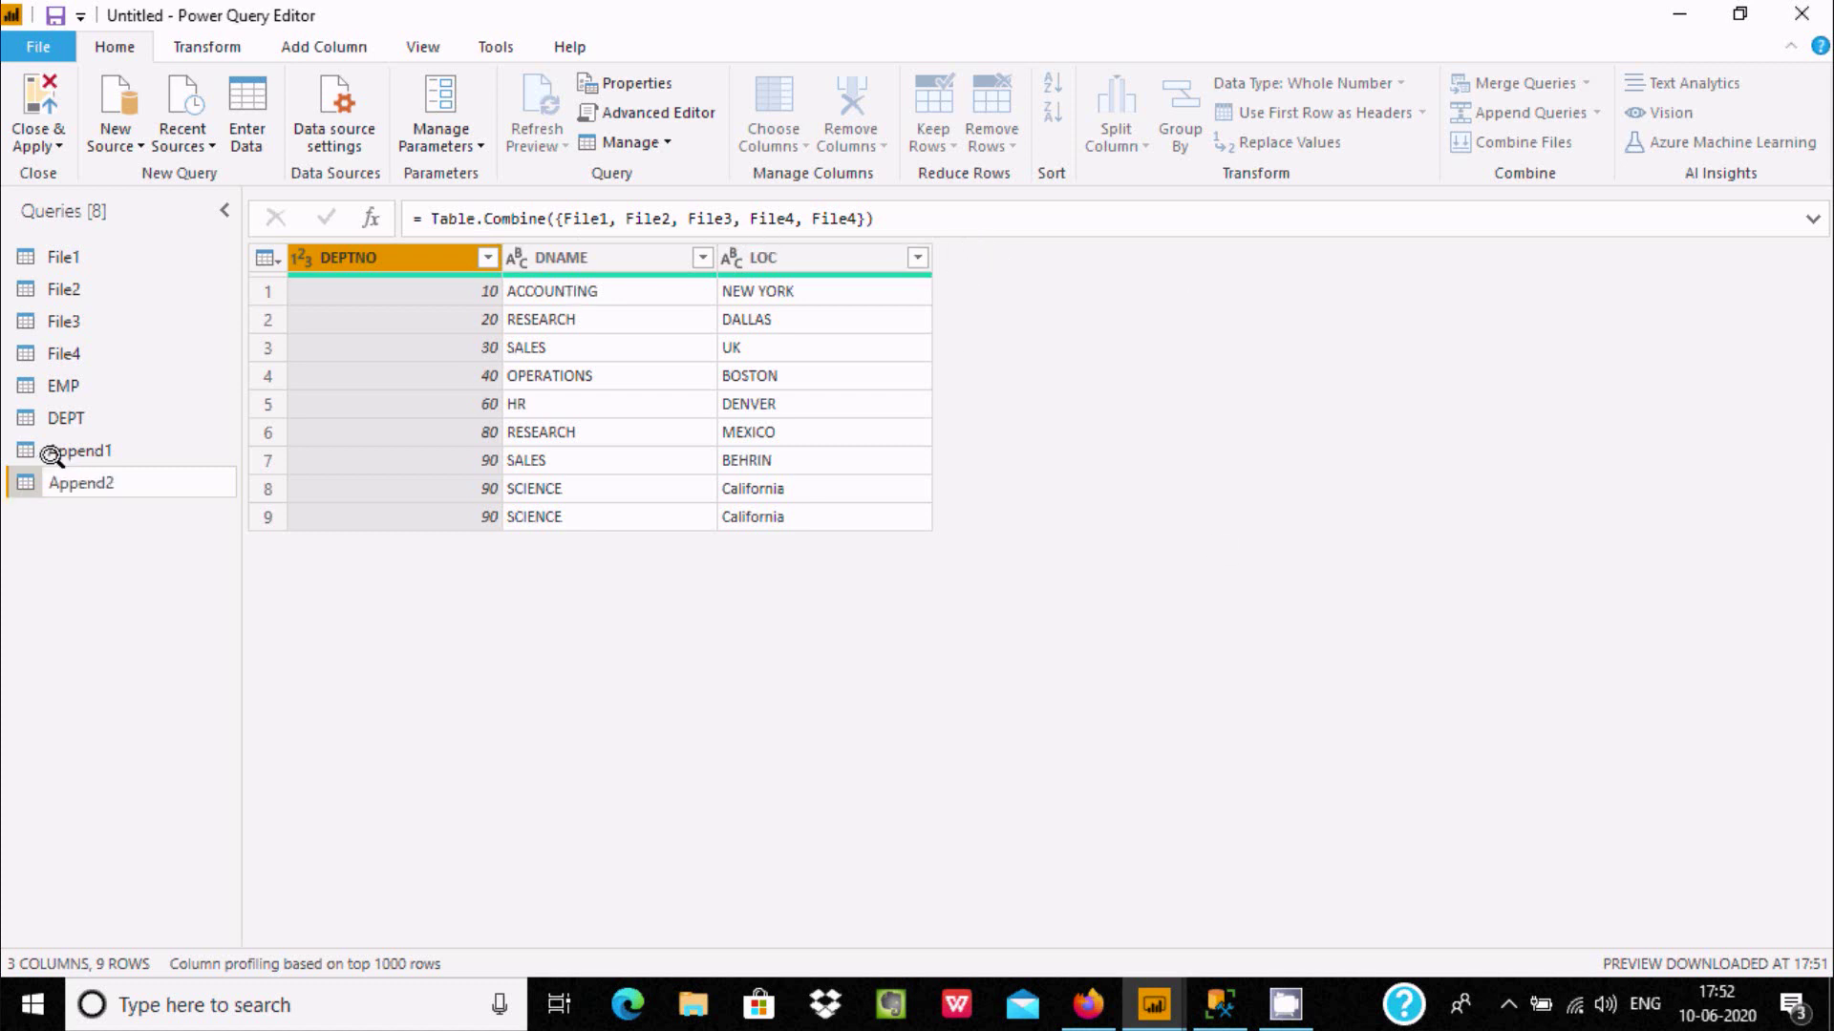
click(50, 451)
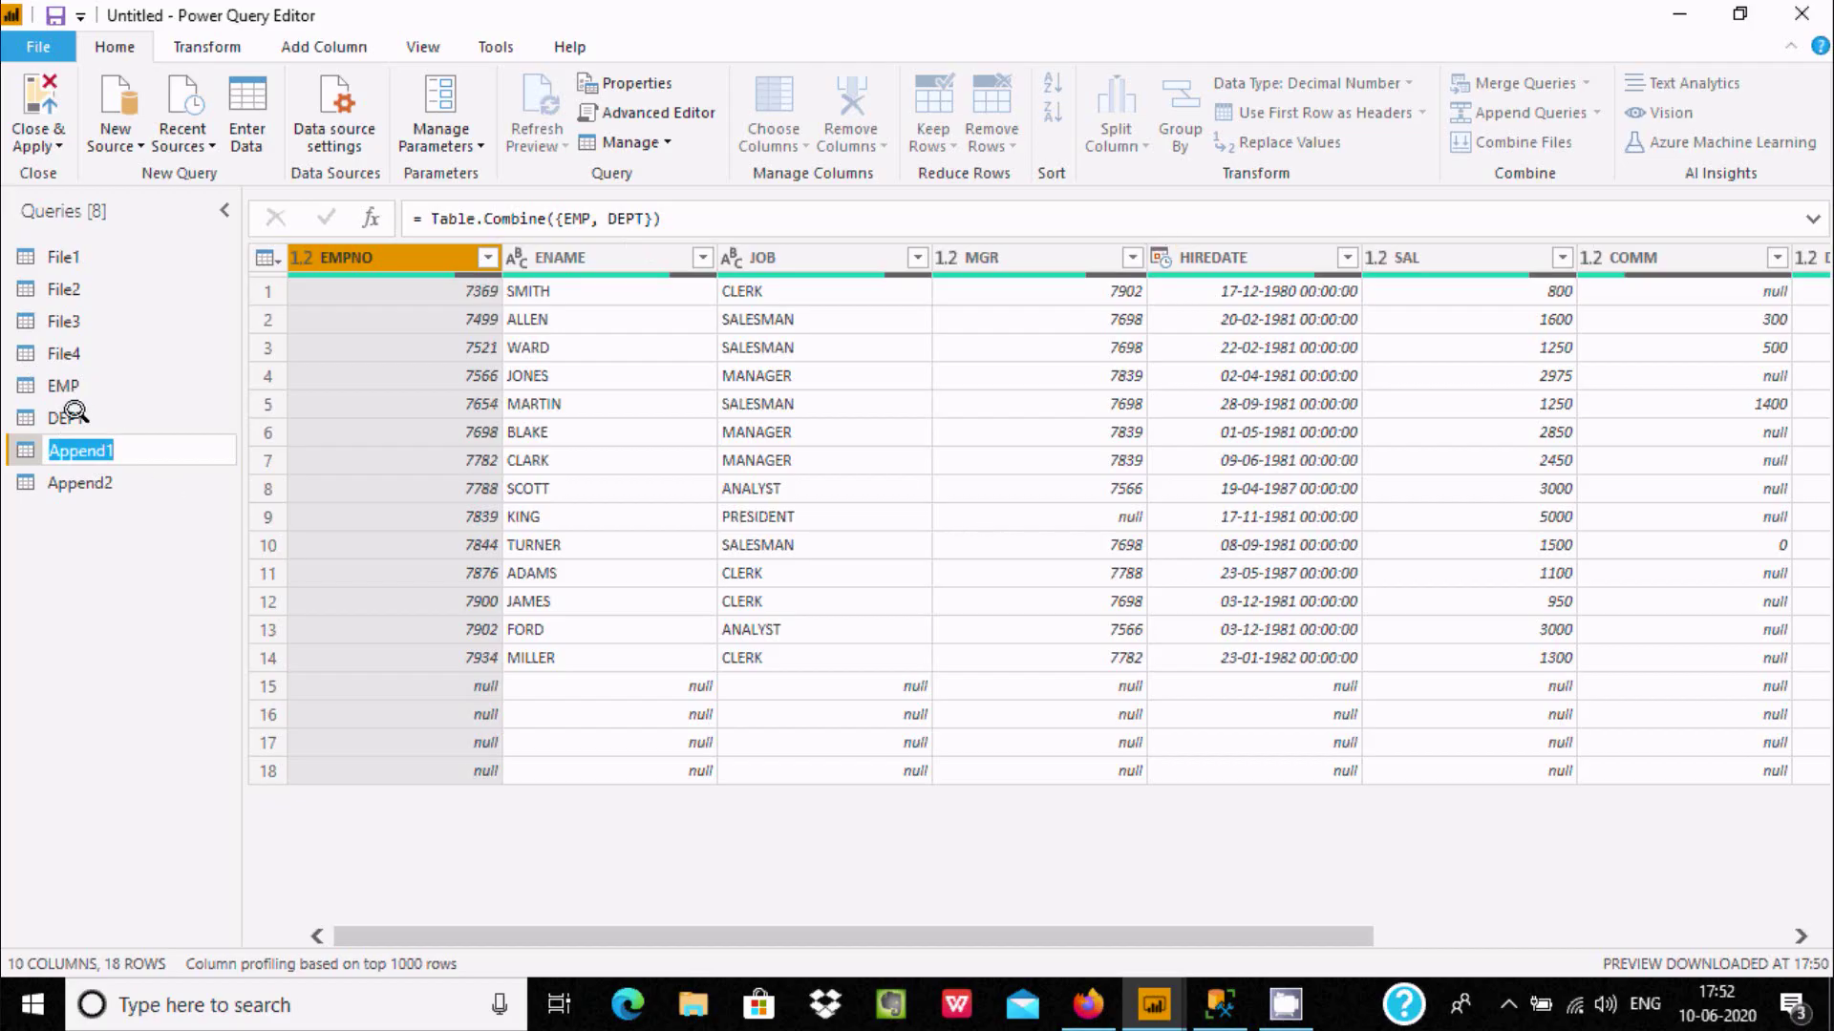
key(Return)
drag(868, 924, 1484, 818)
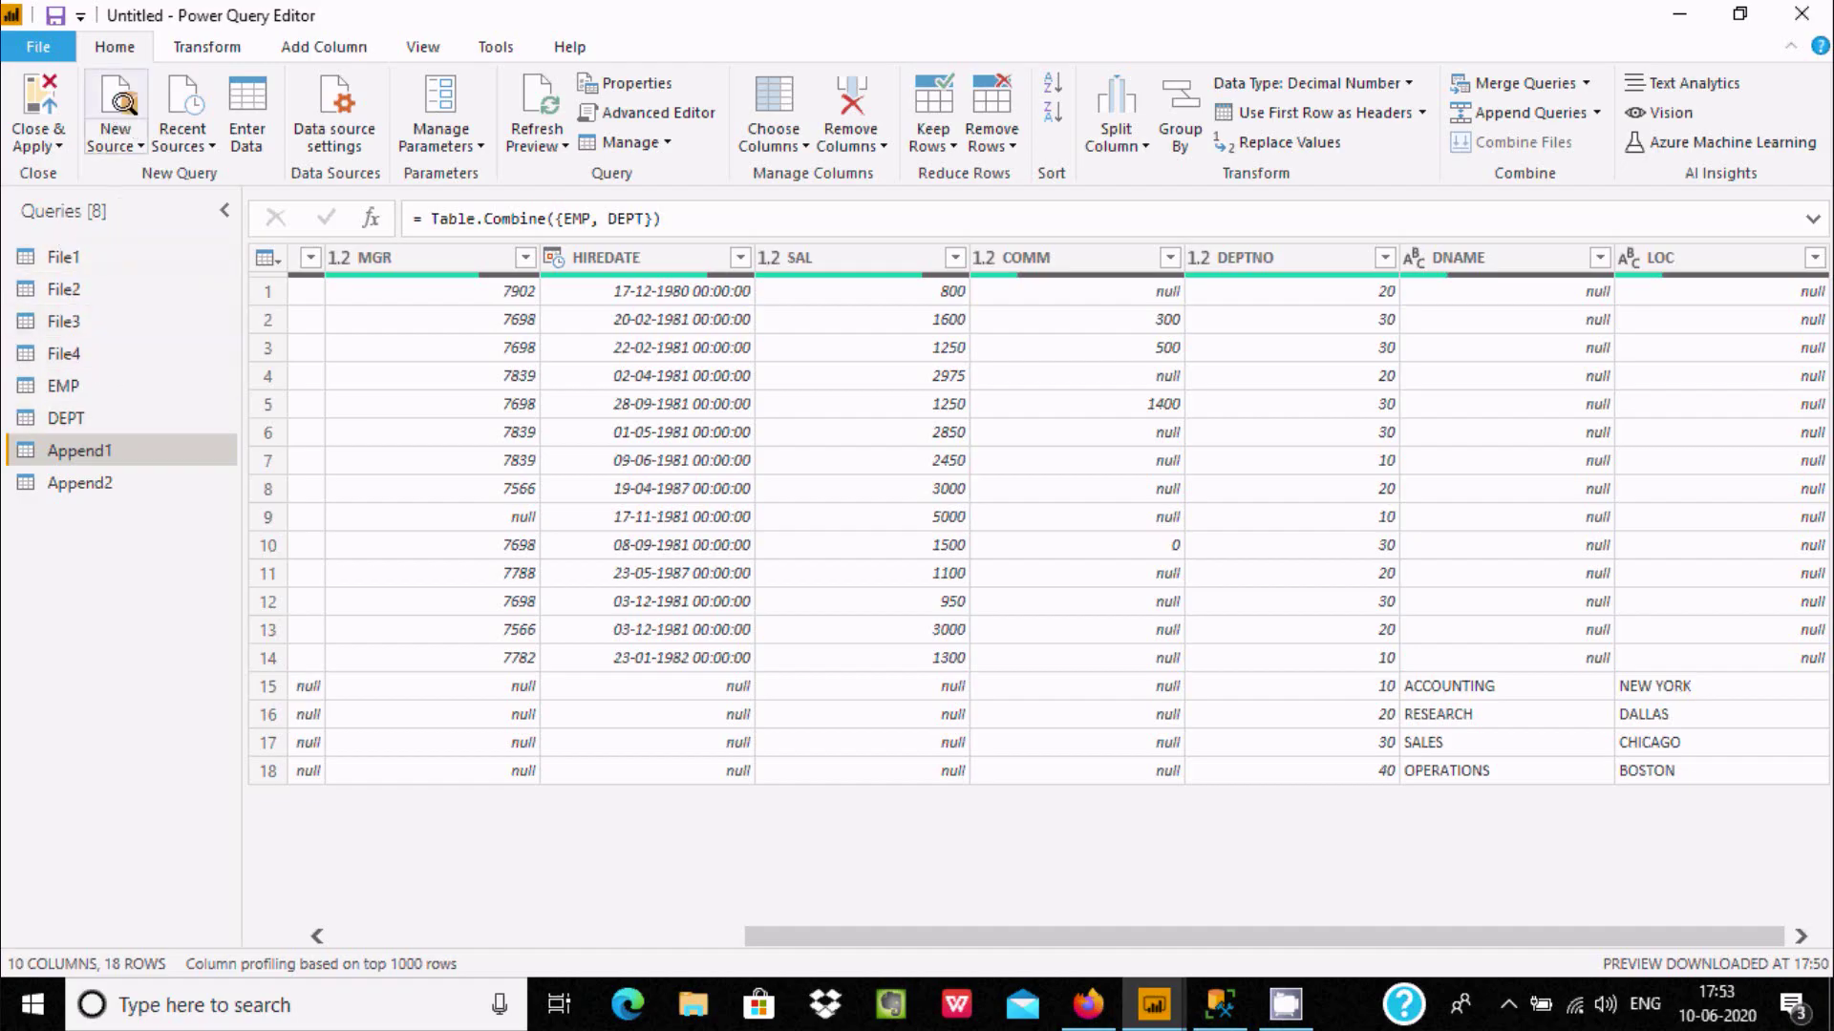
Look through the files available for a new Text/CSV source and leave without importing any
click(110, 145)
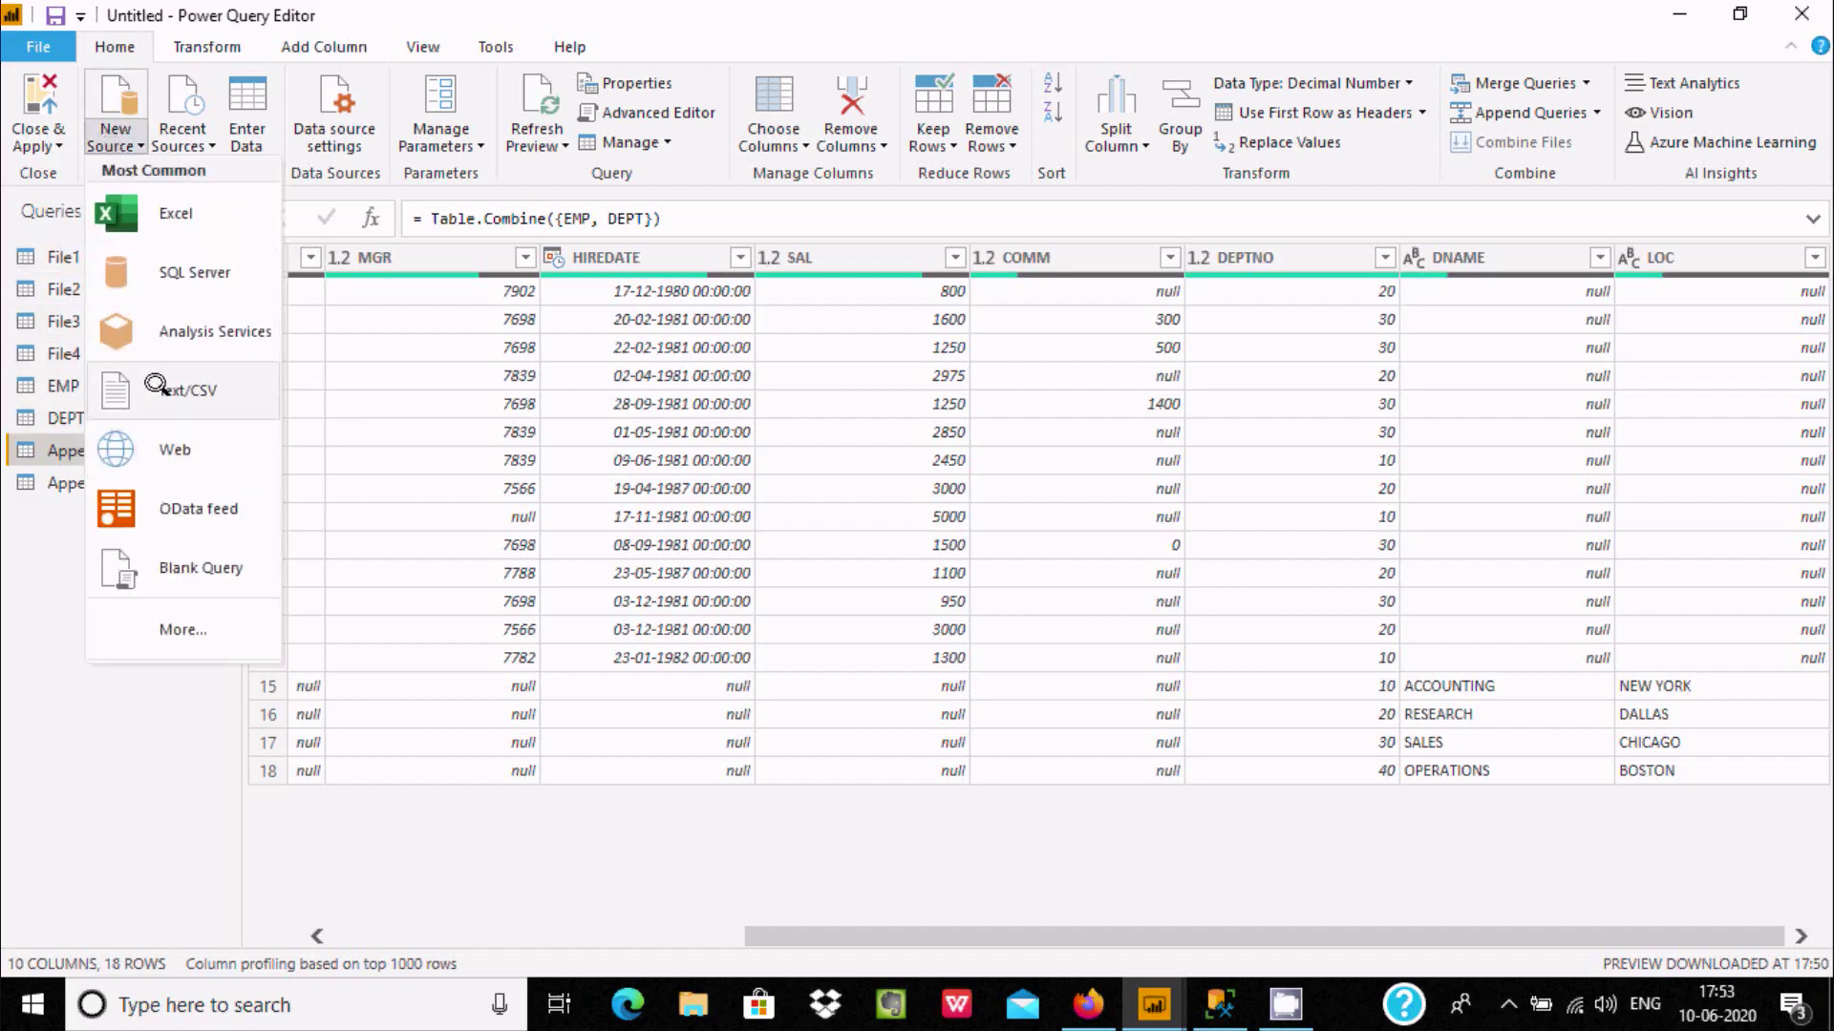
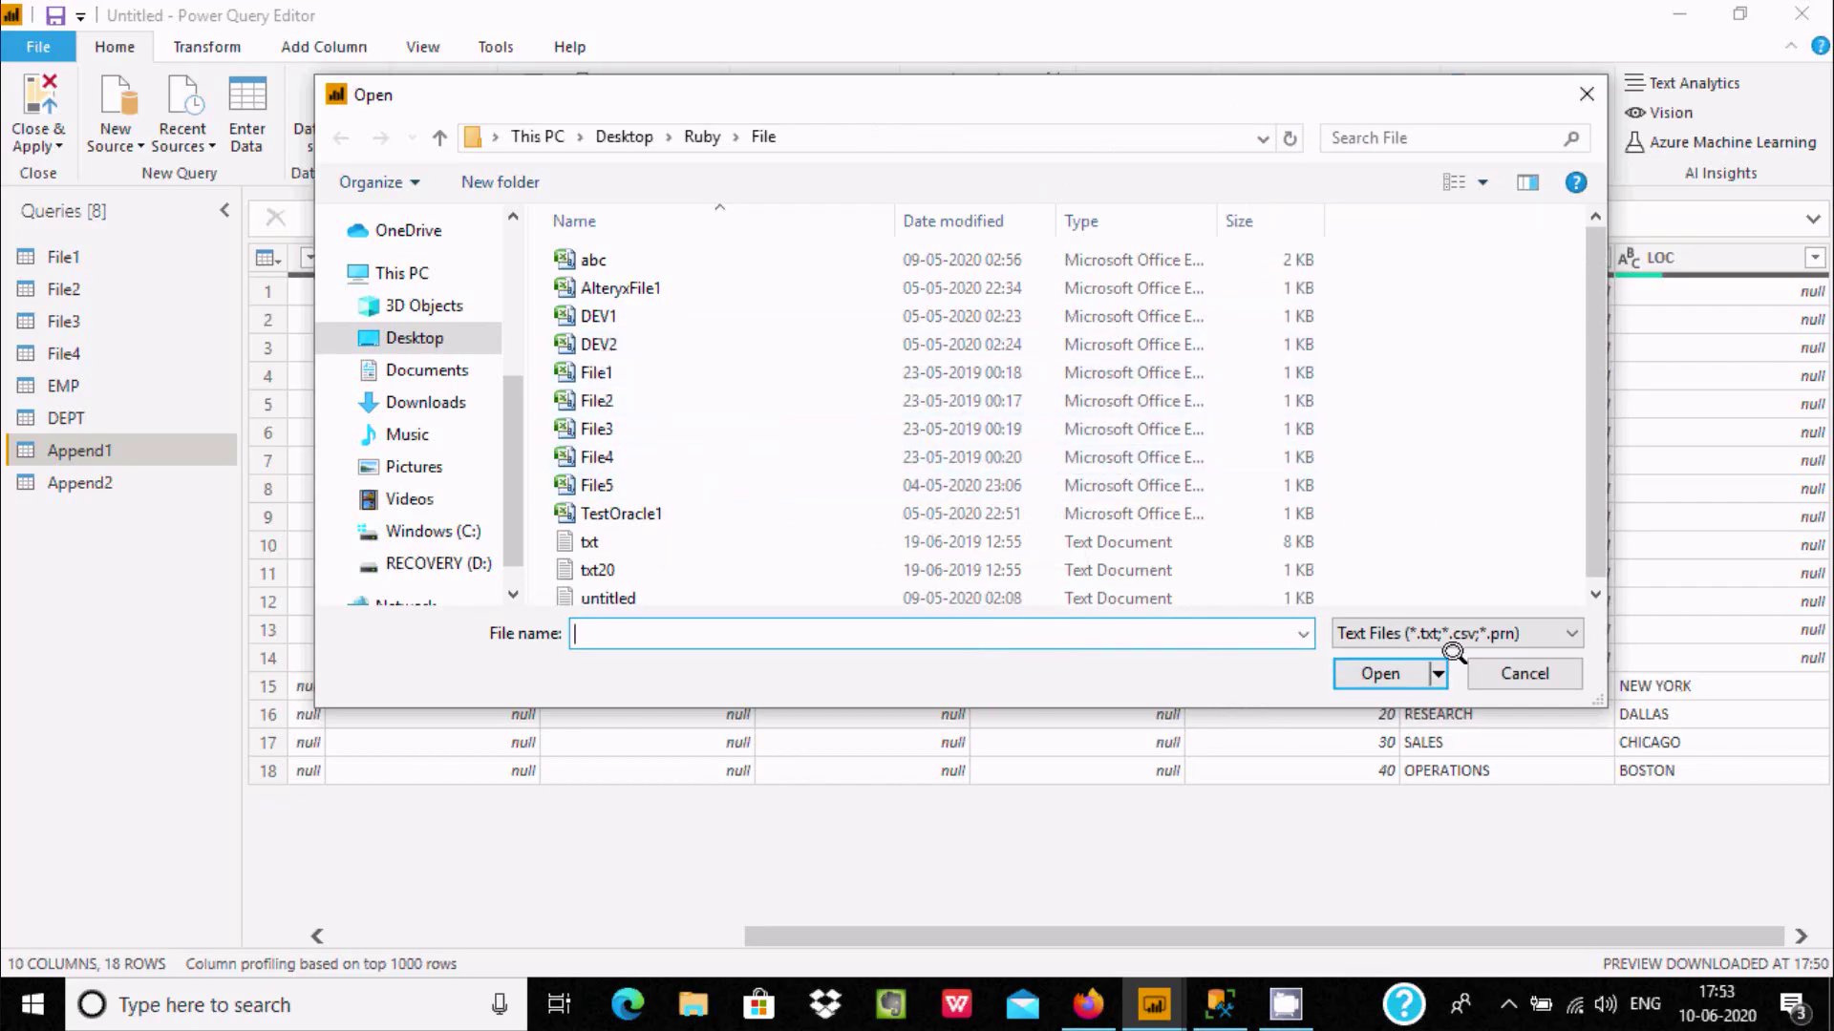
click(1480, 669)
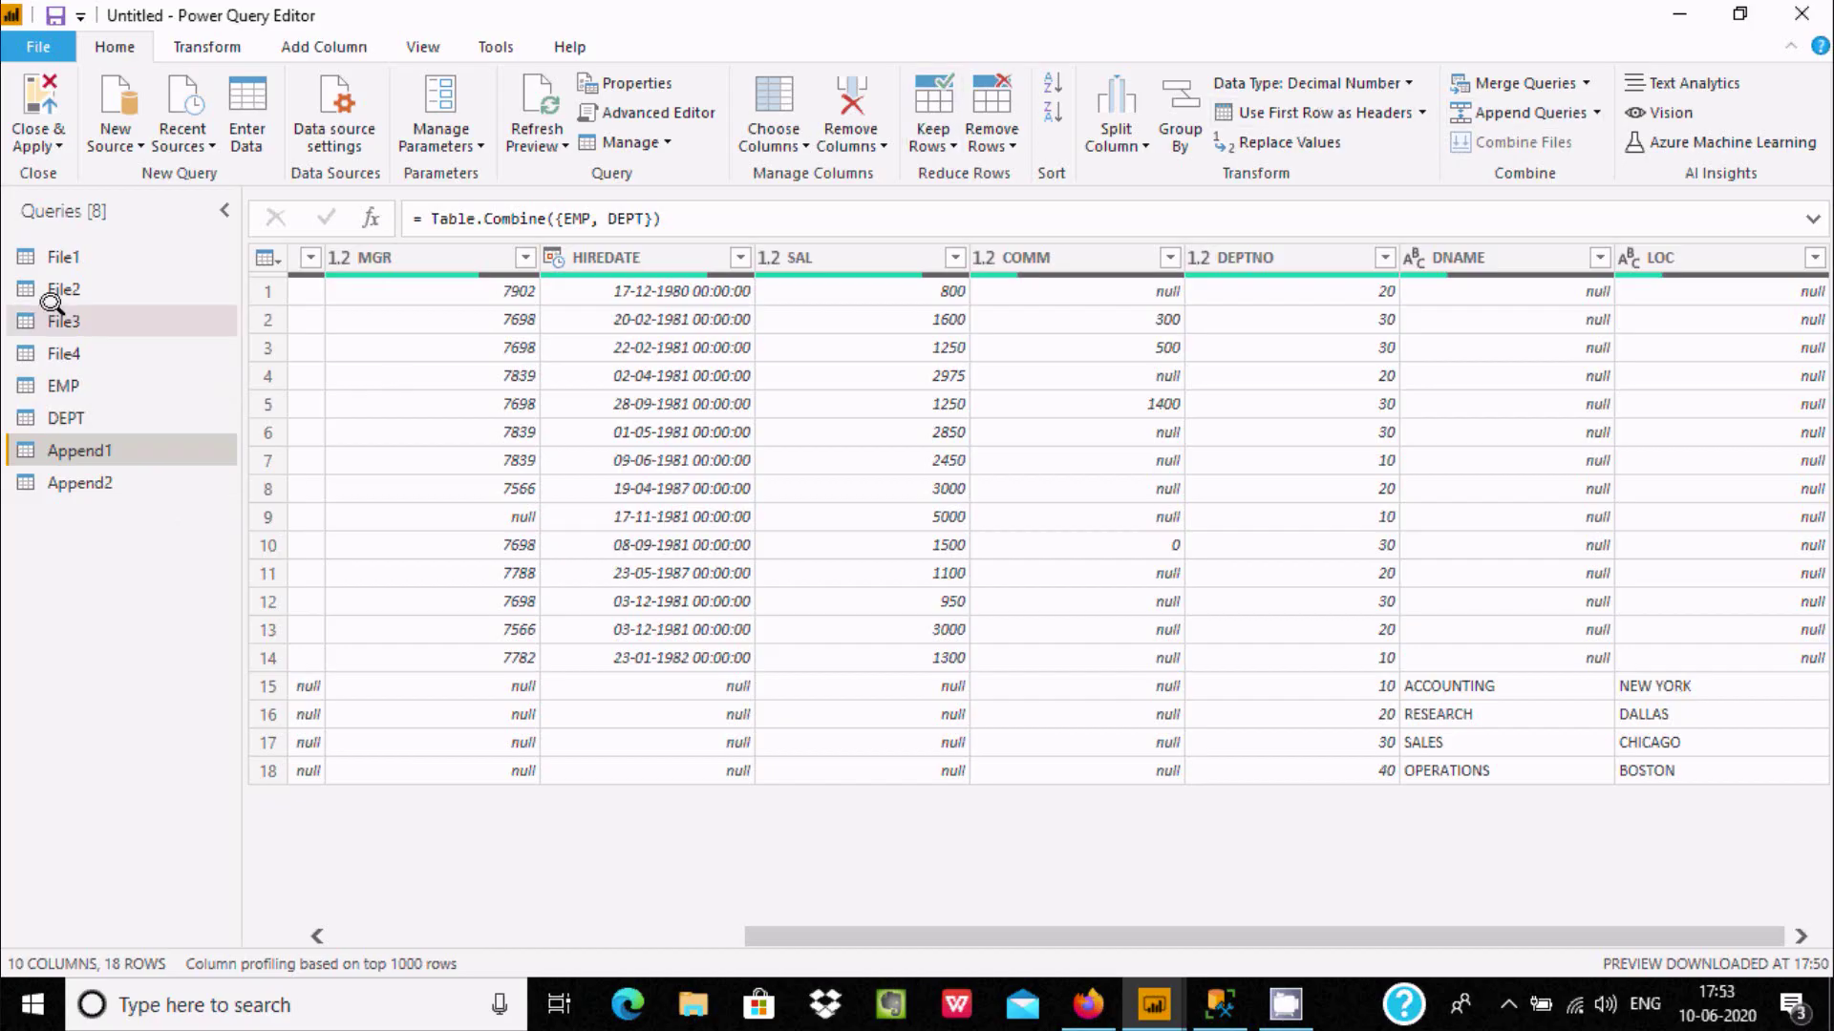
Set up an in-place append of three or more tables on the File1 query, adding File2, File3 and File4
click(77, 254)
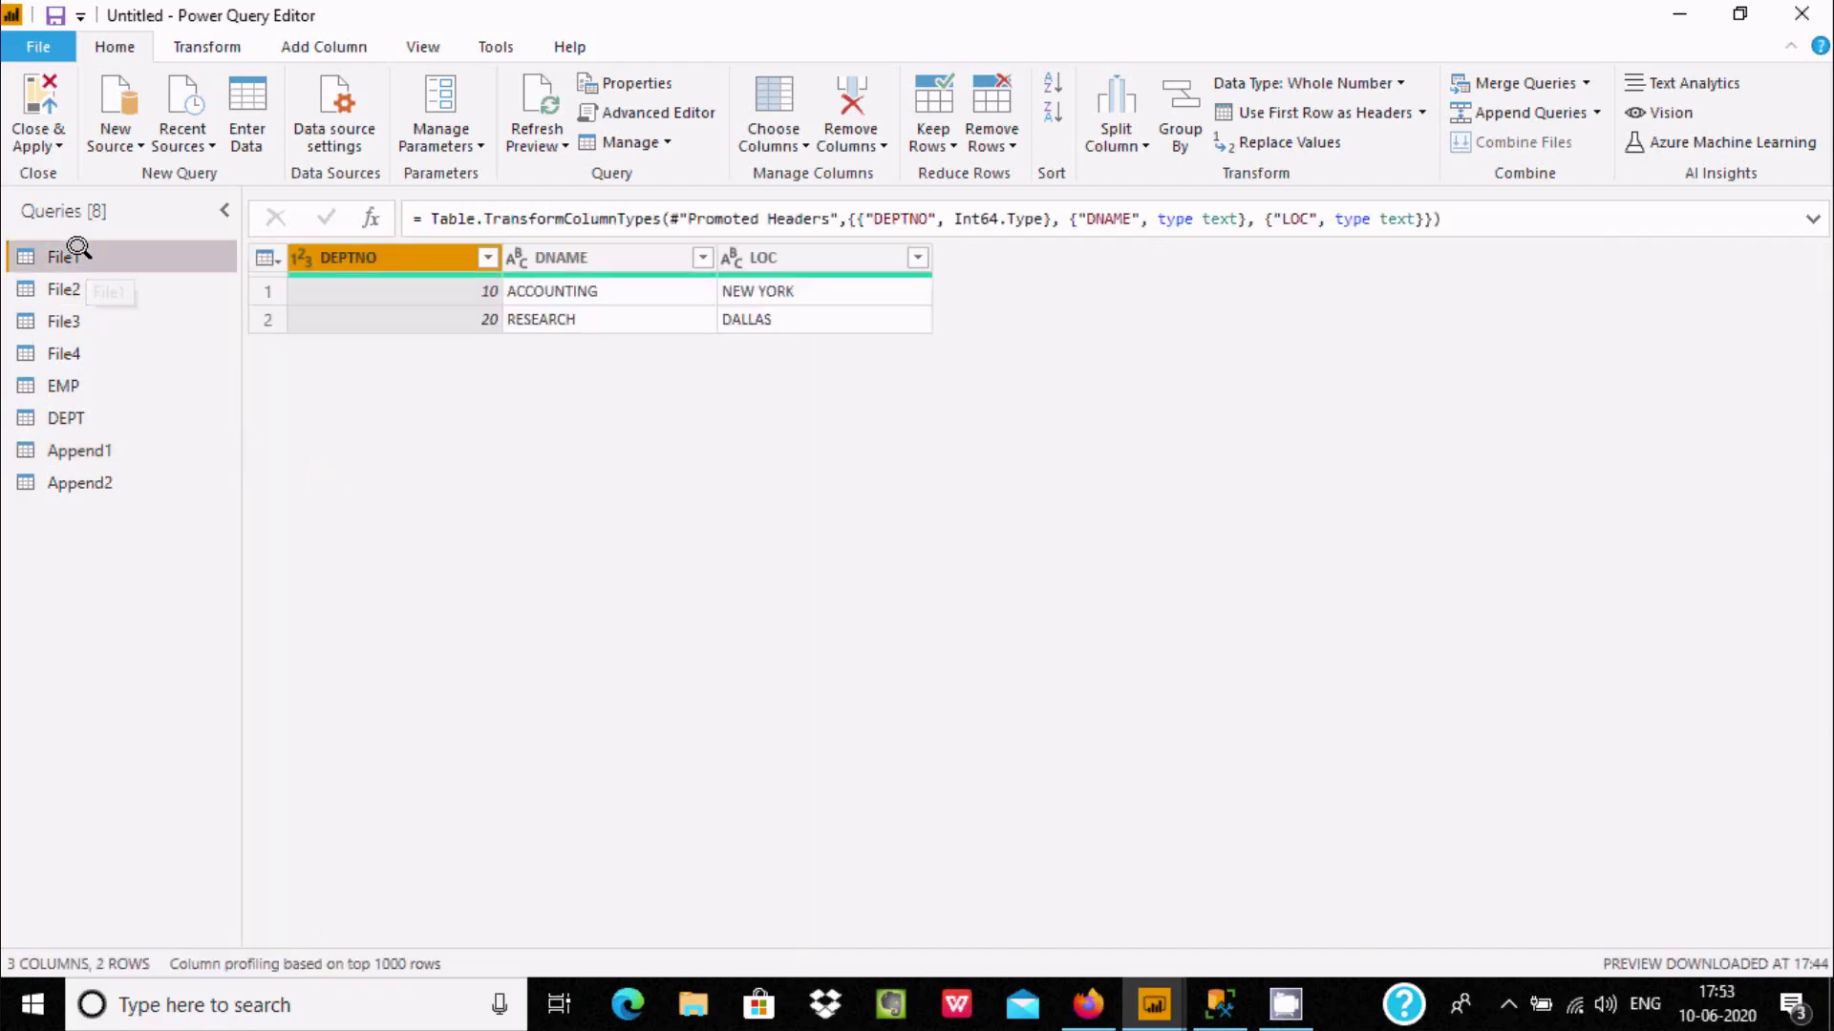
click(1595, 113)
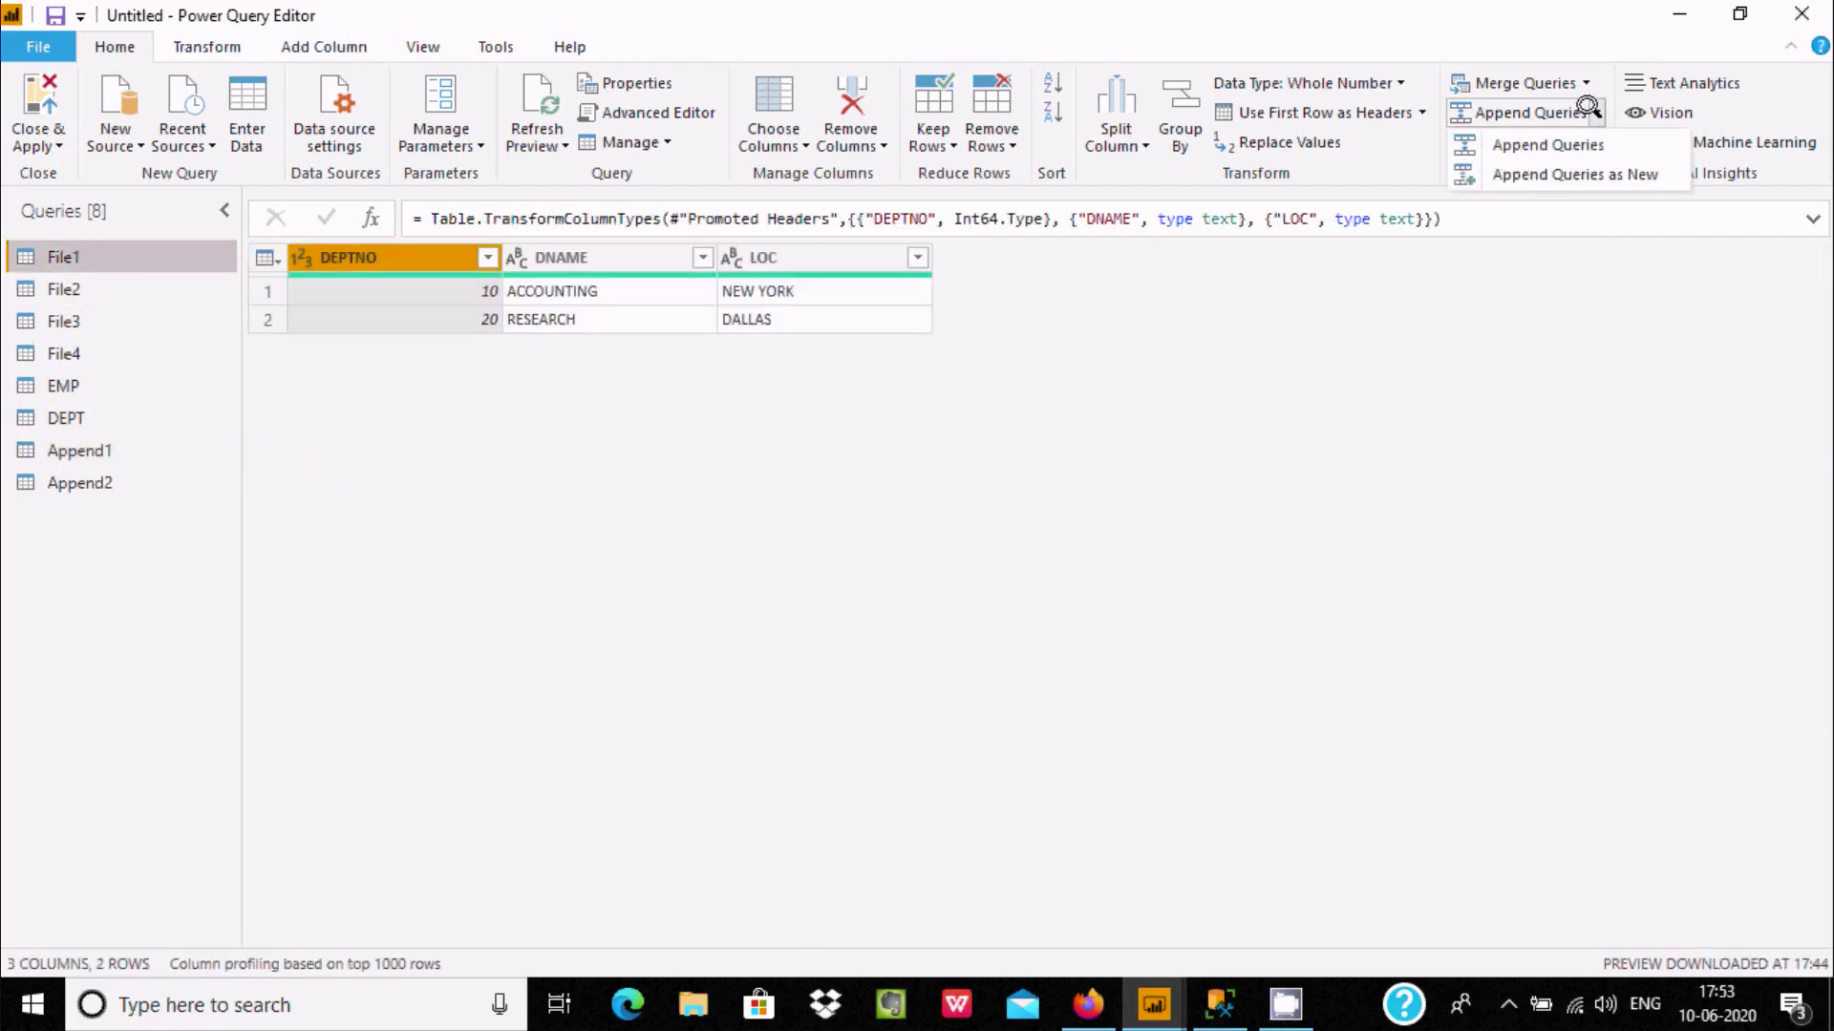
click(1584, 151)
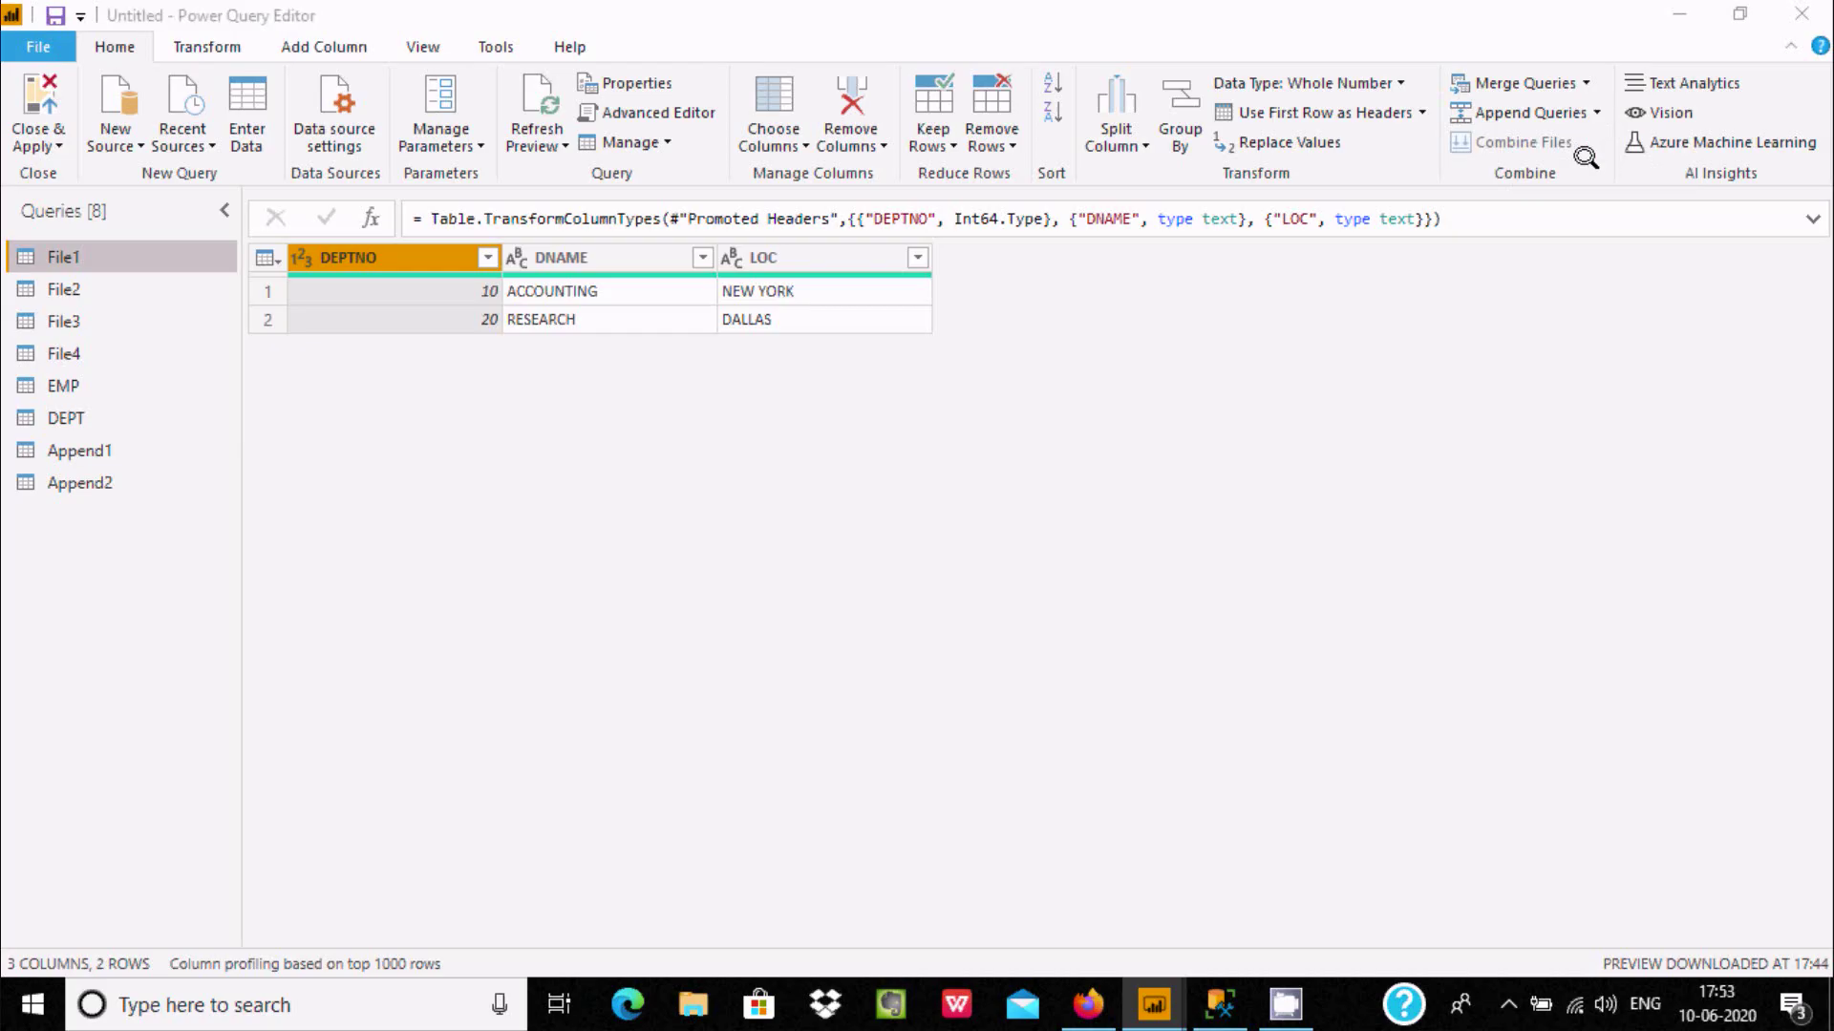
click(678, 410)
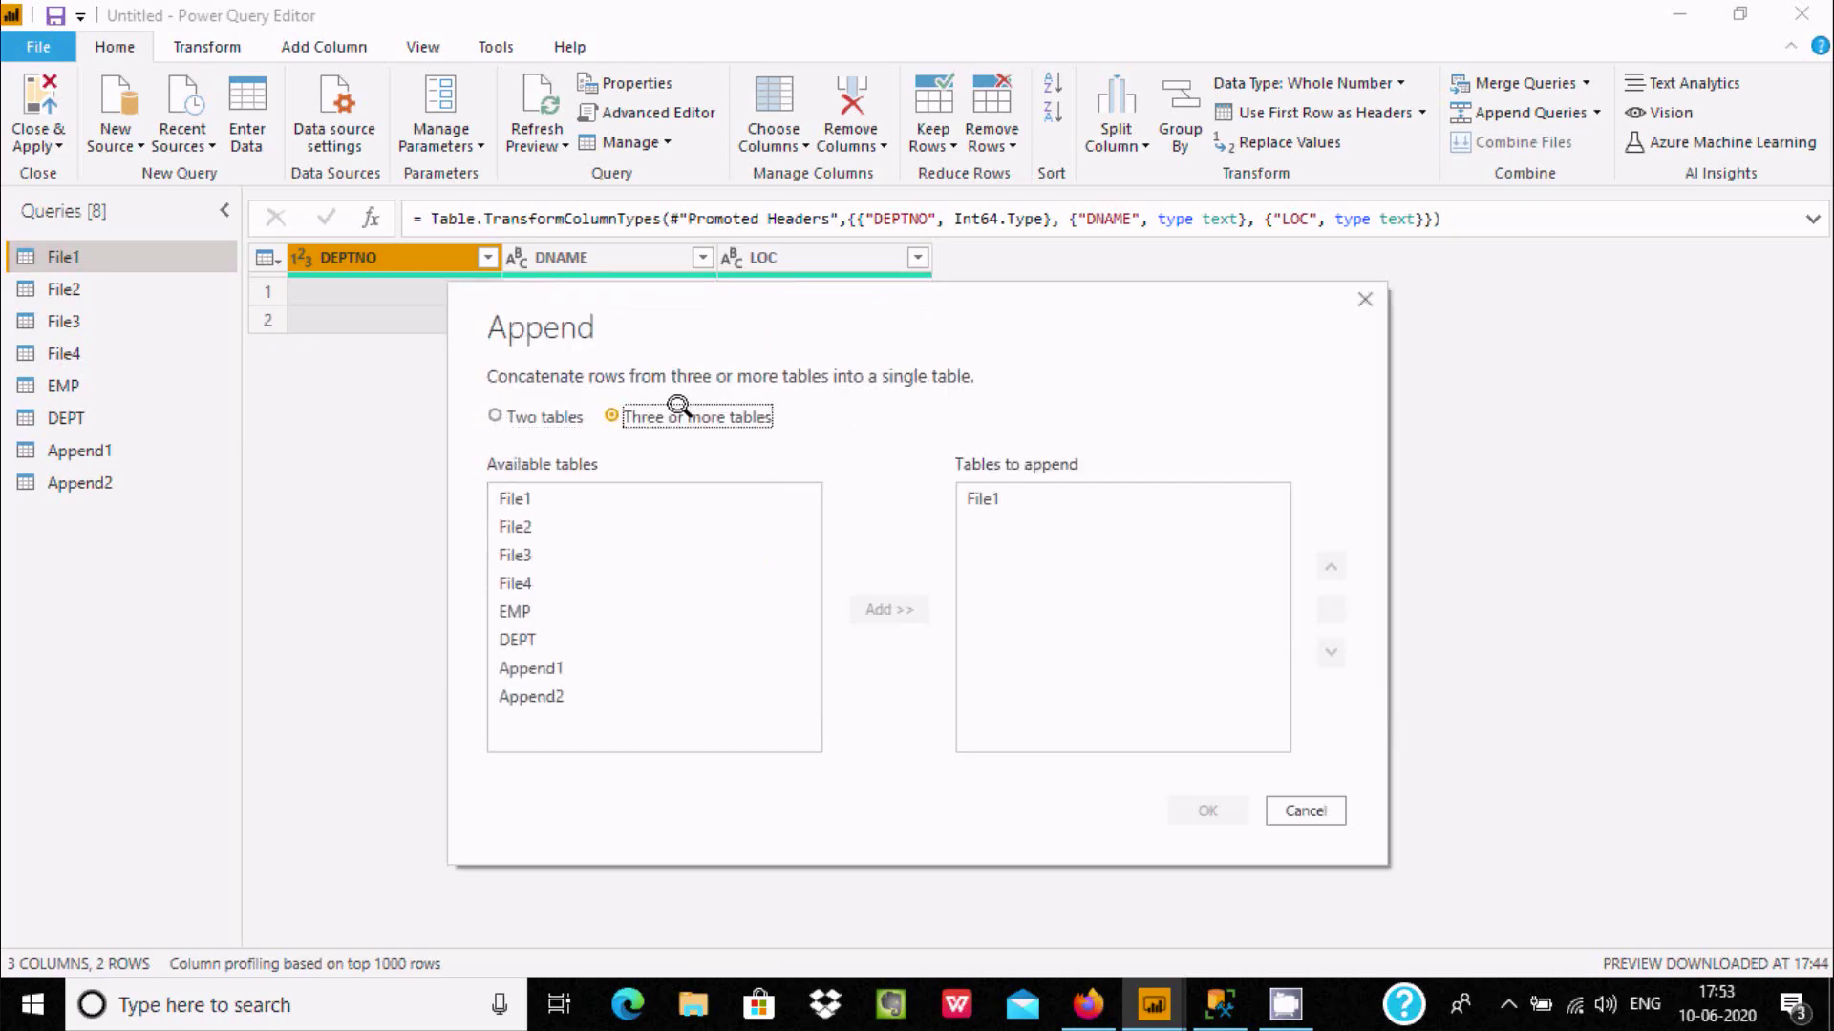
click(545, 526)
click(889, 609)
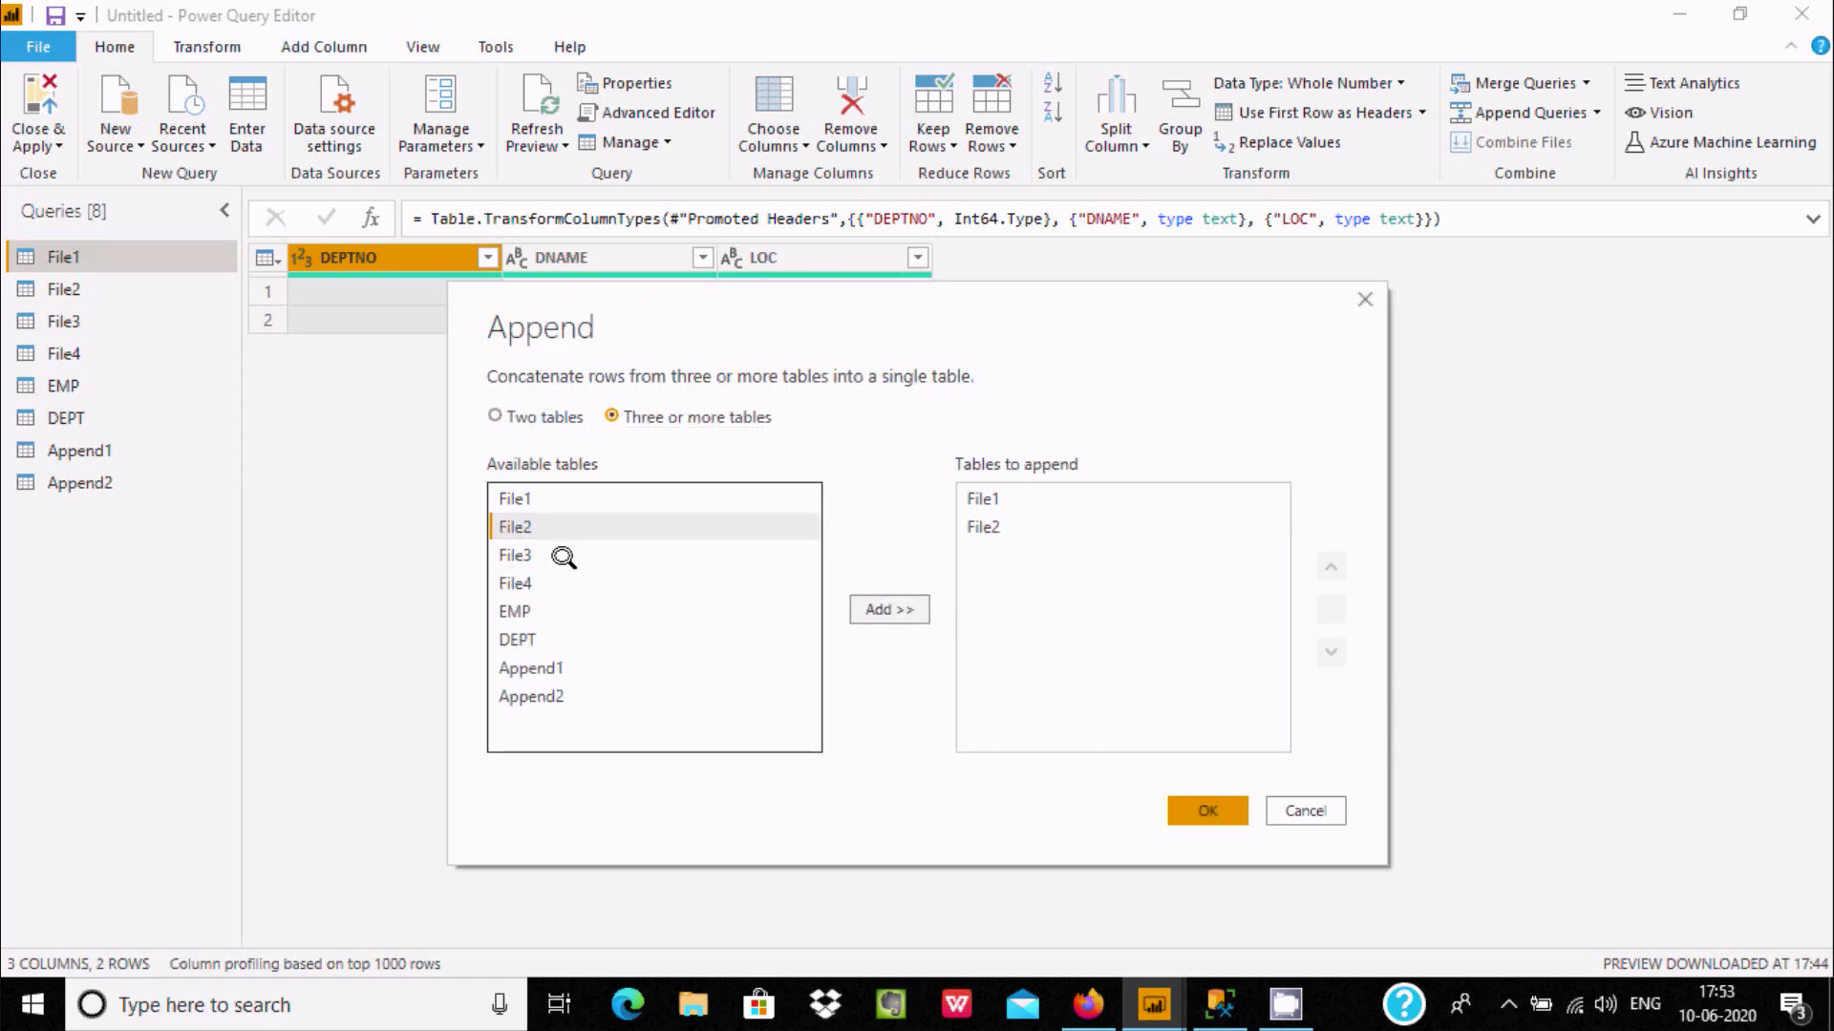
click(546, 551)
click(903, 610)
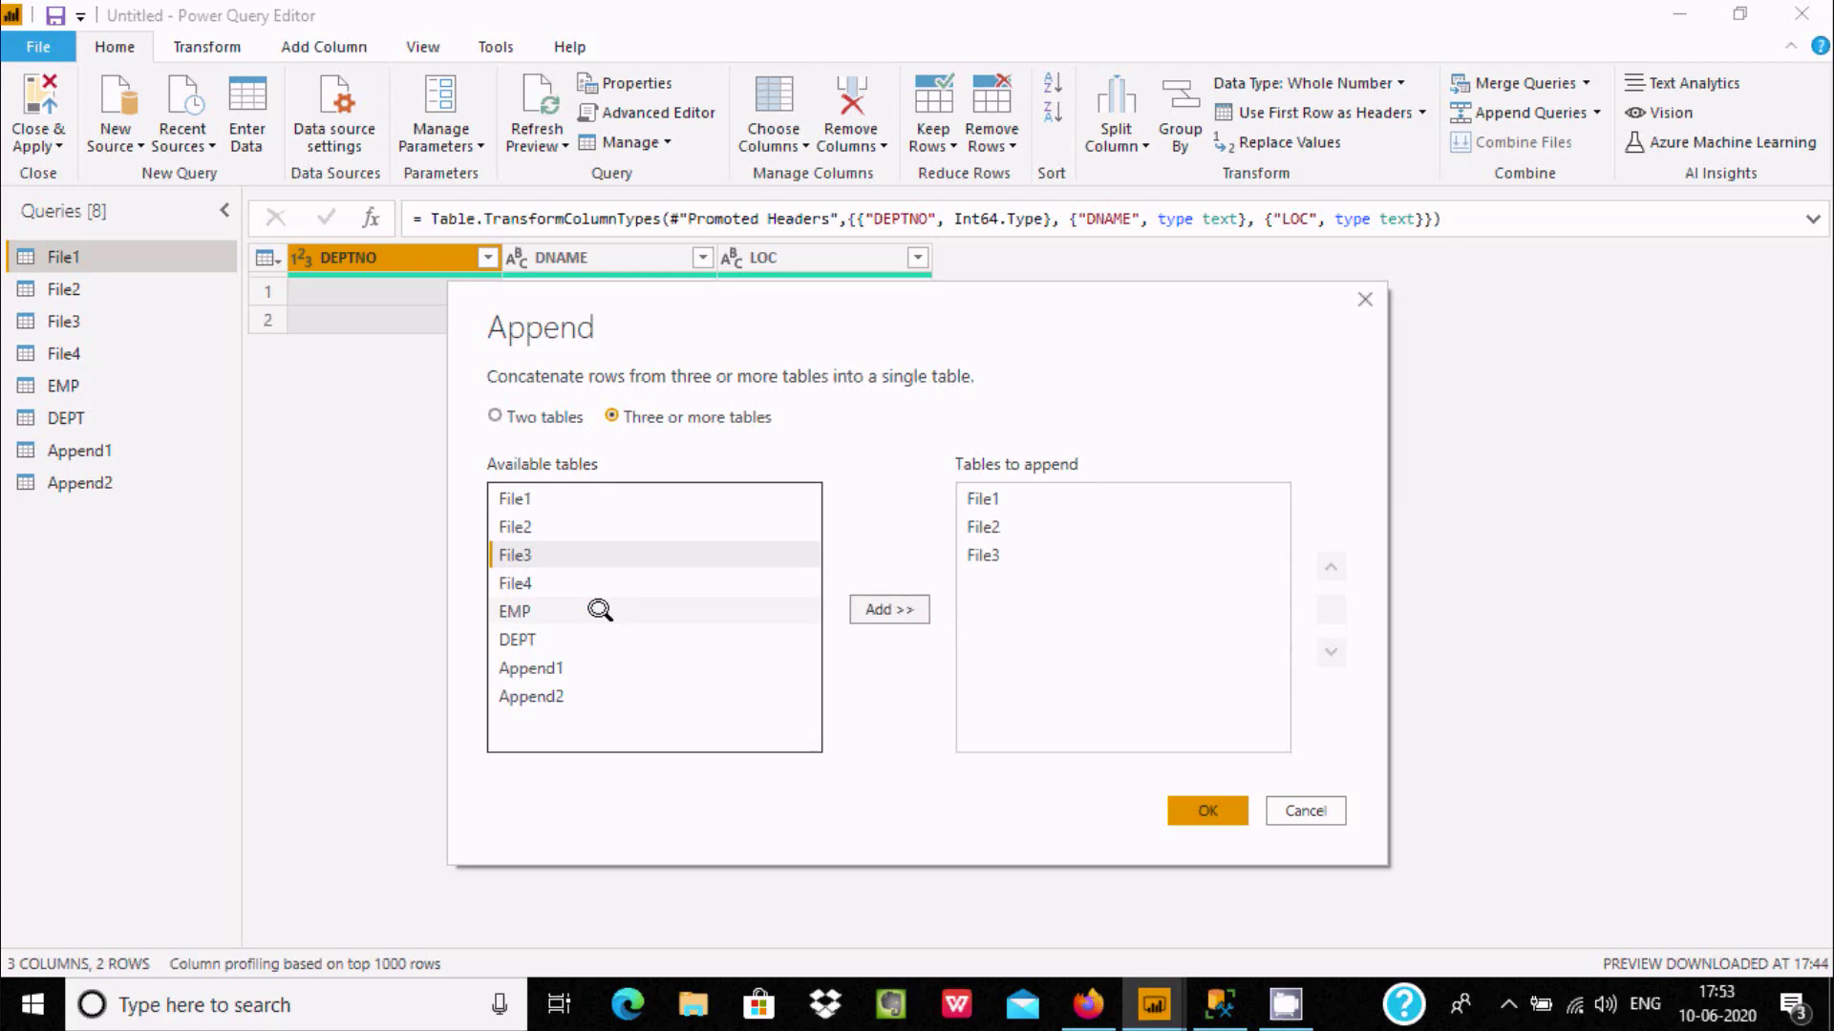
click(532, 581)
click(922, 609)
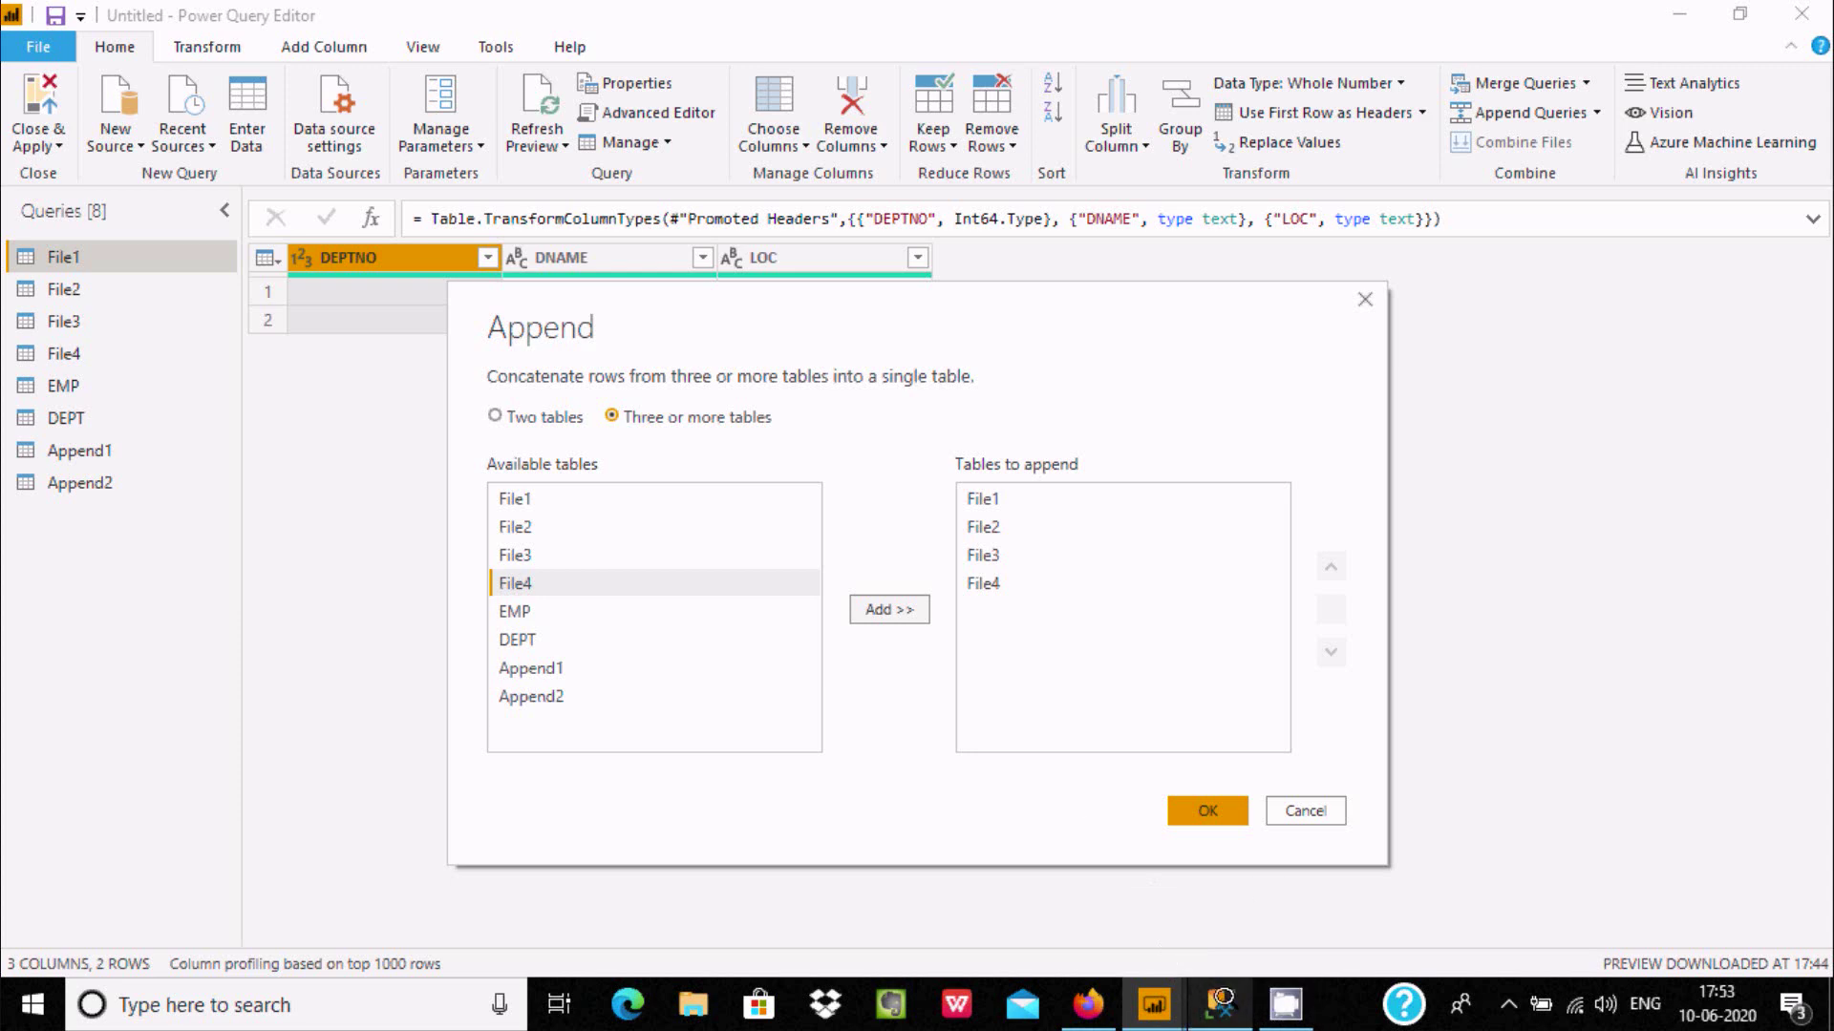
Switch to SQL Server Management Studio to review the dbo.DEPT columns and results, and return to the append setup in the Power Query Editor
click(1225, 1001)
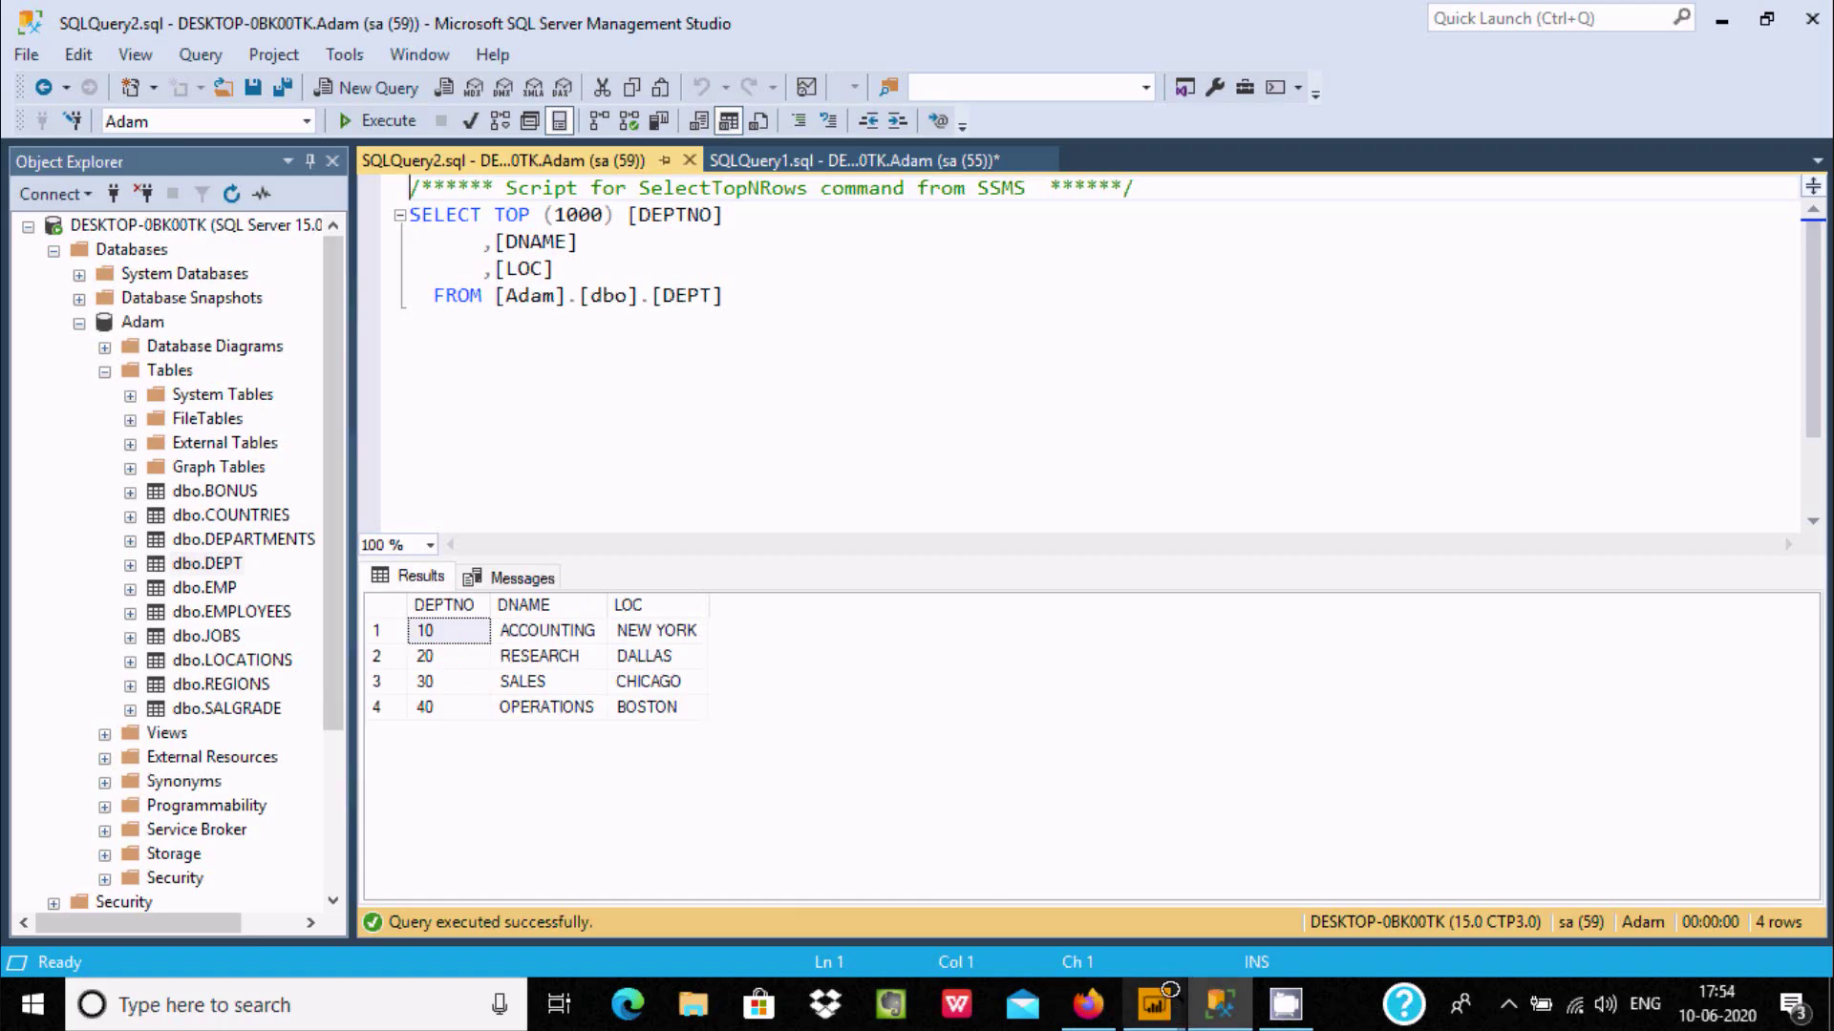
mouse_move(1167, 985)
click(1218, 912)
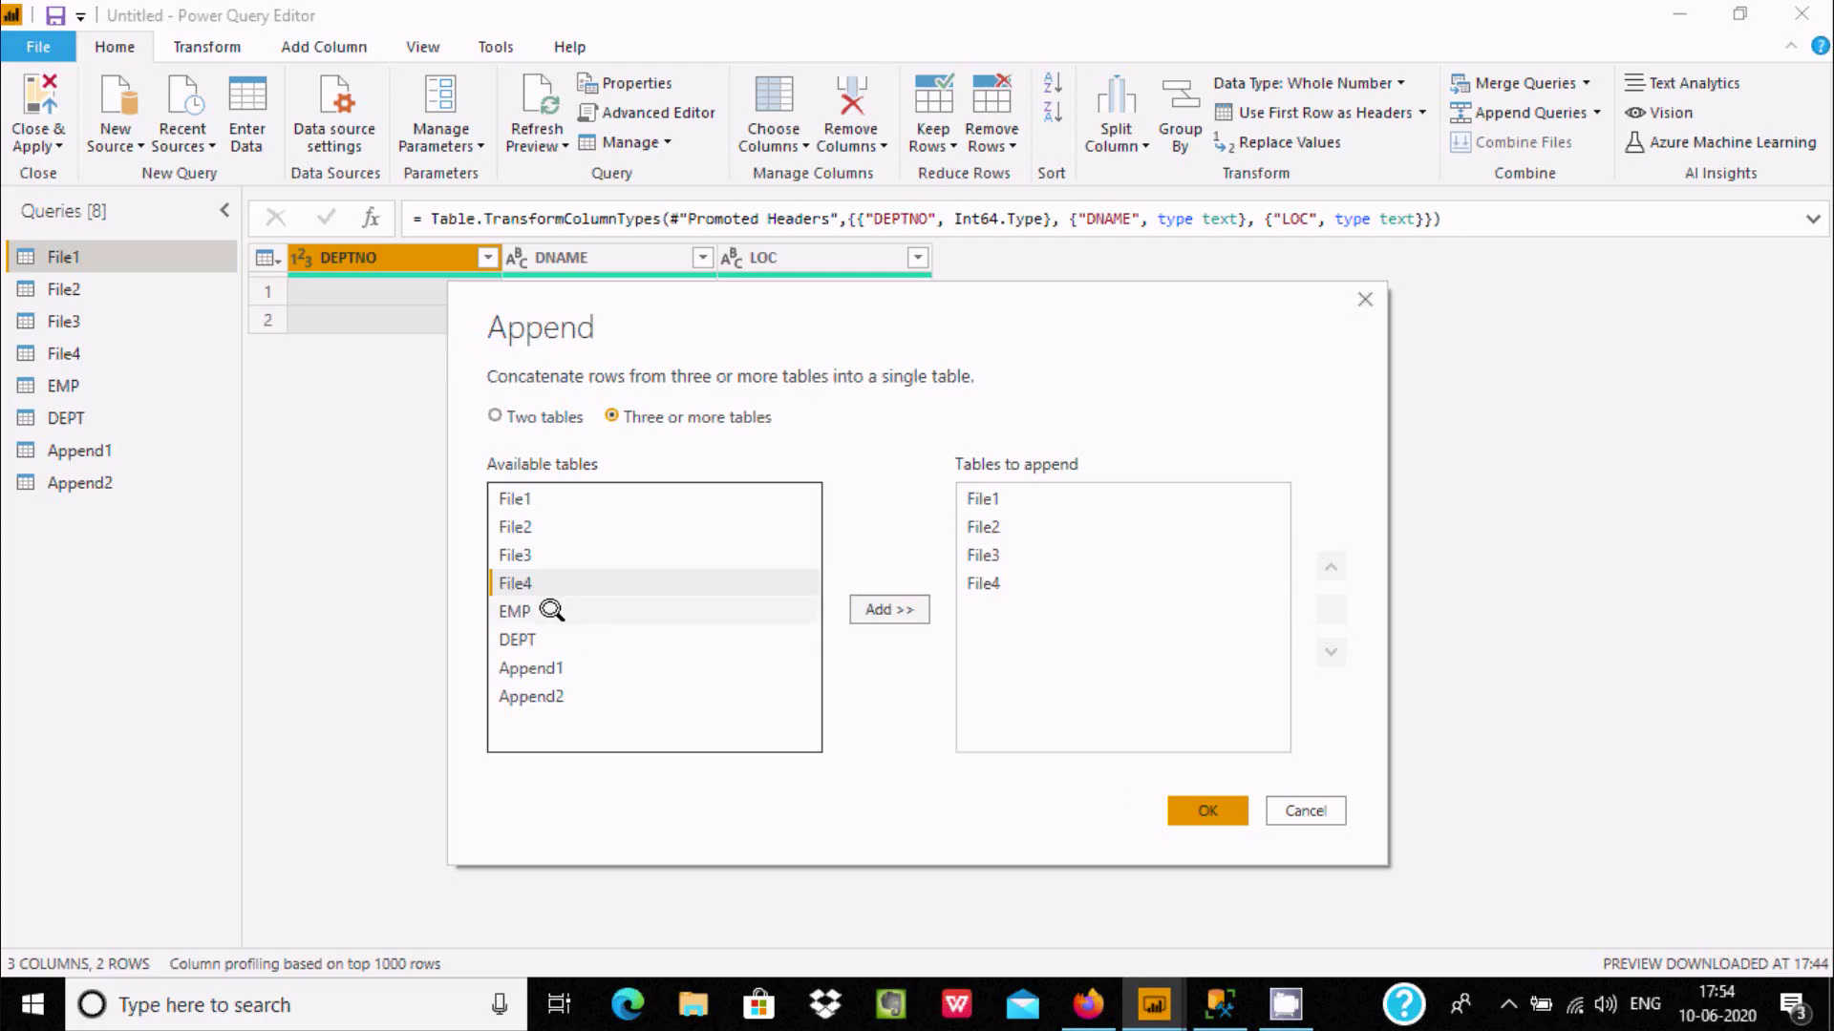
Add DEPT to the tables to append and apply the append to the File1 query
click(517, 637)
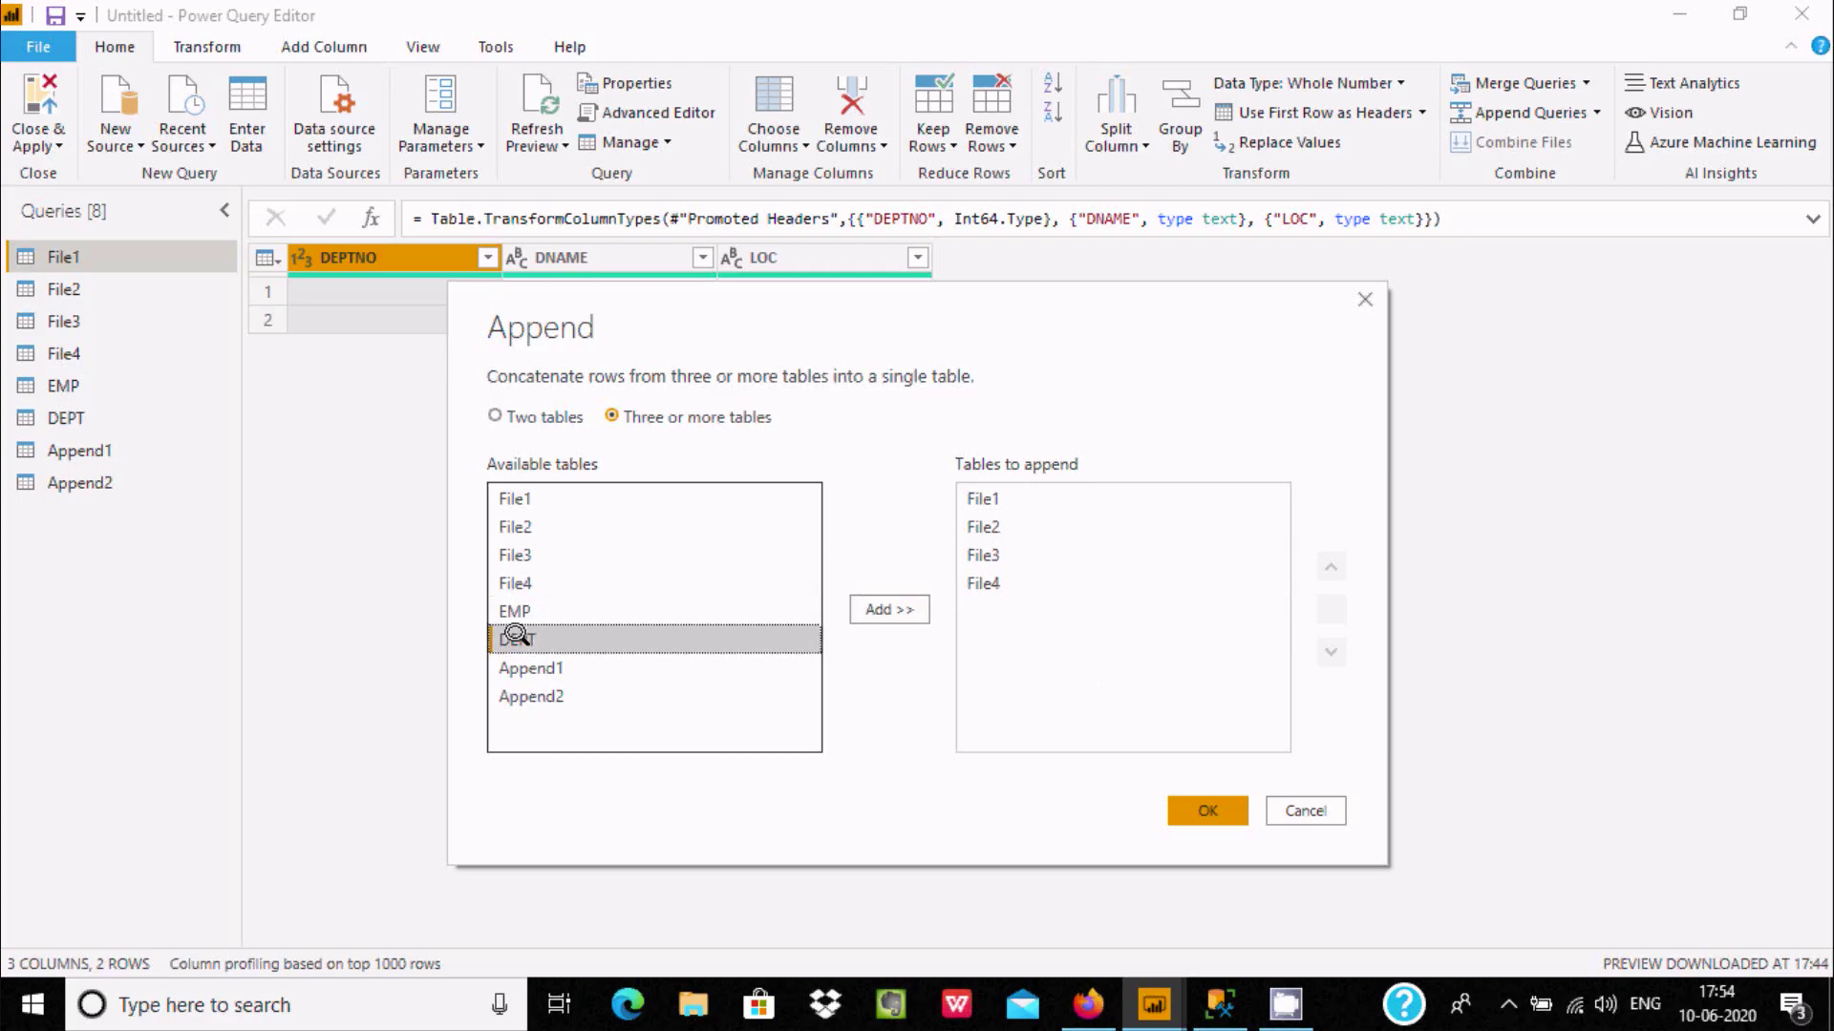
click(845, 607)
click(1206, 808)
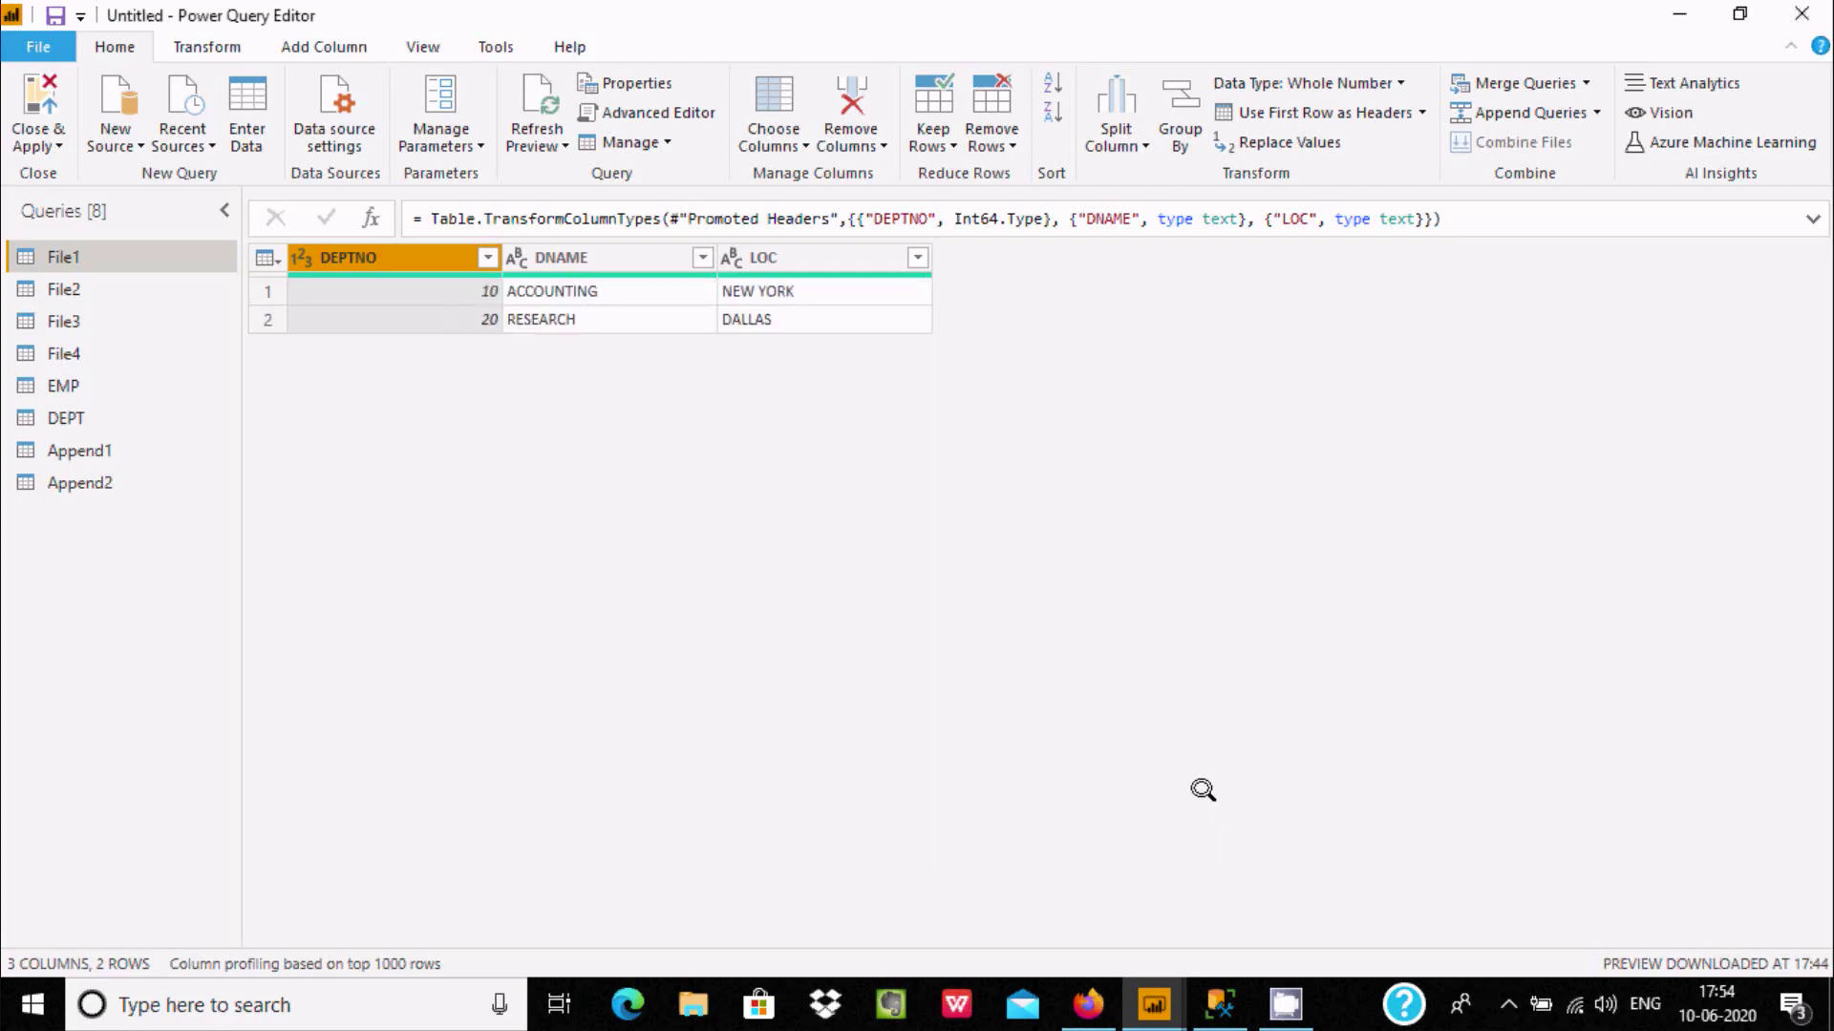